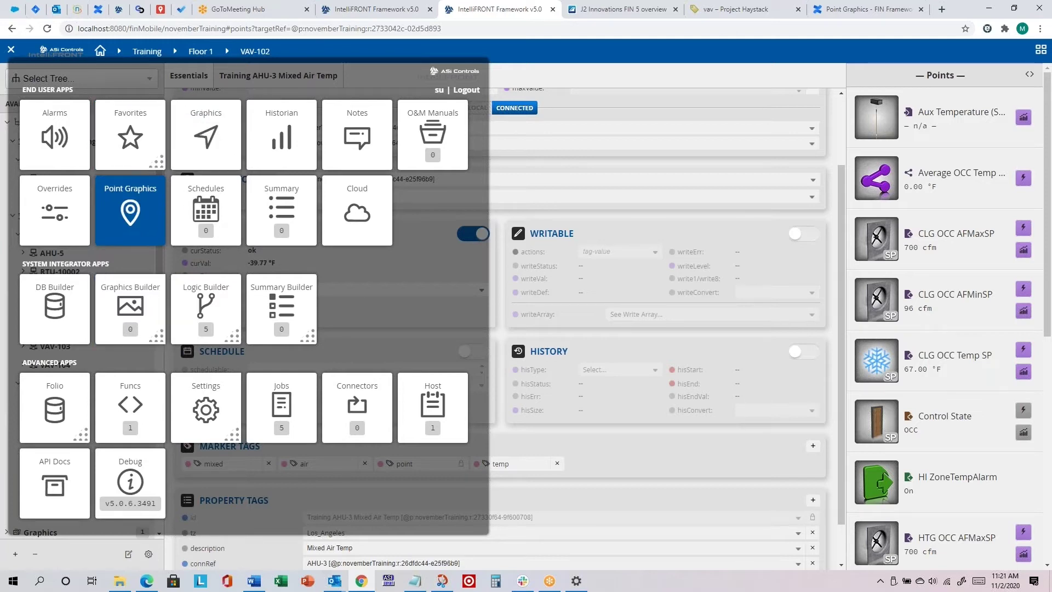
Start a new graphic for VAV-102 in Graphics Builder
click(130, 310)
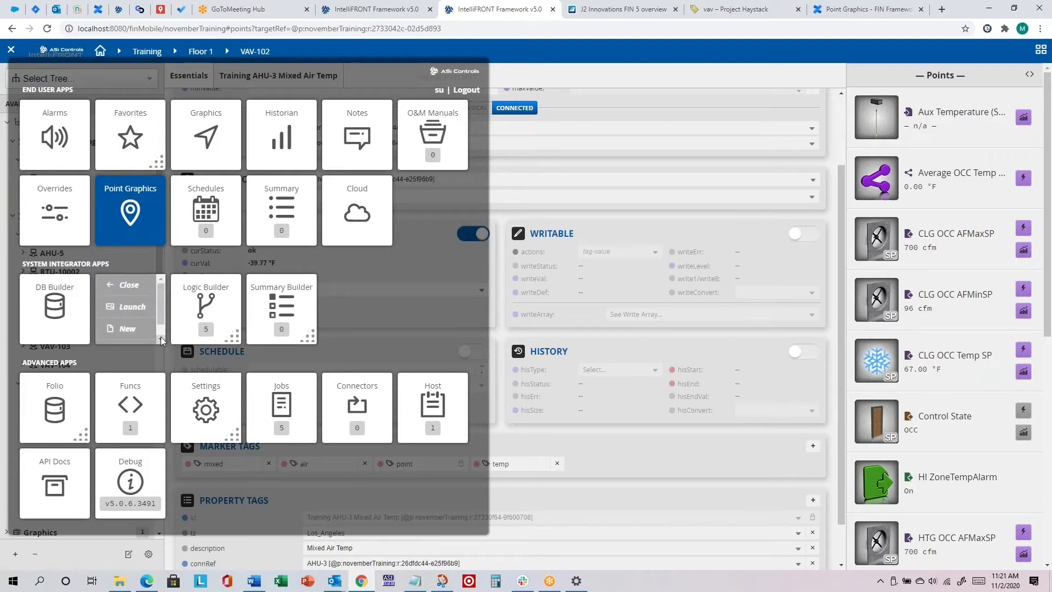
scroll(162, 315, down, 1)
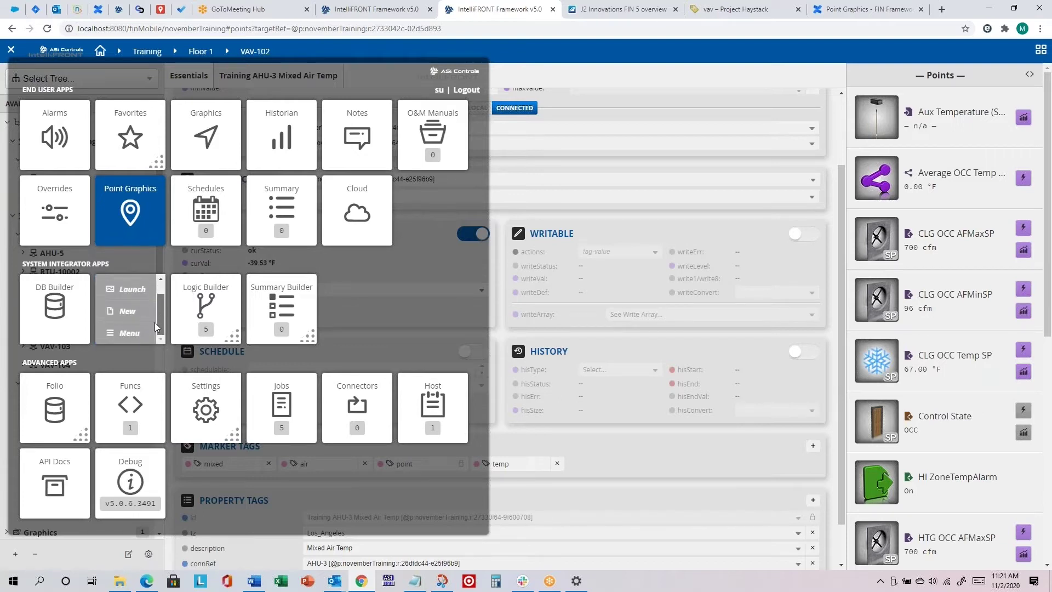
scroll(157, 298, up, 1)
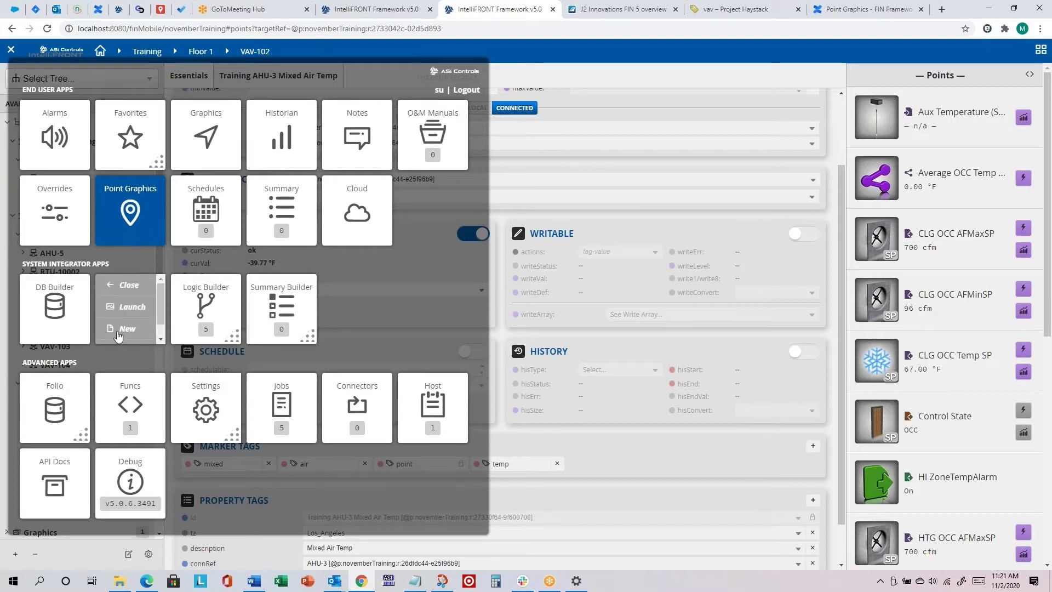
click(127, 330)
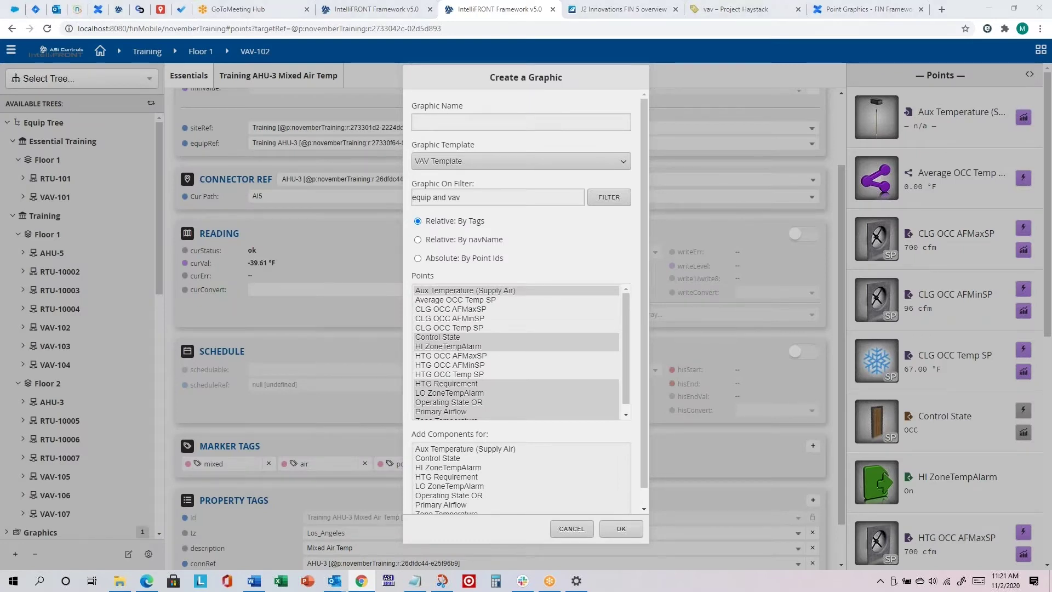
Look up the graphic name in the training lab guide PDF, and name the new graphic MyVAV
key(alt+Tab)
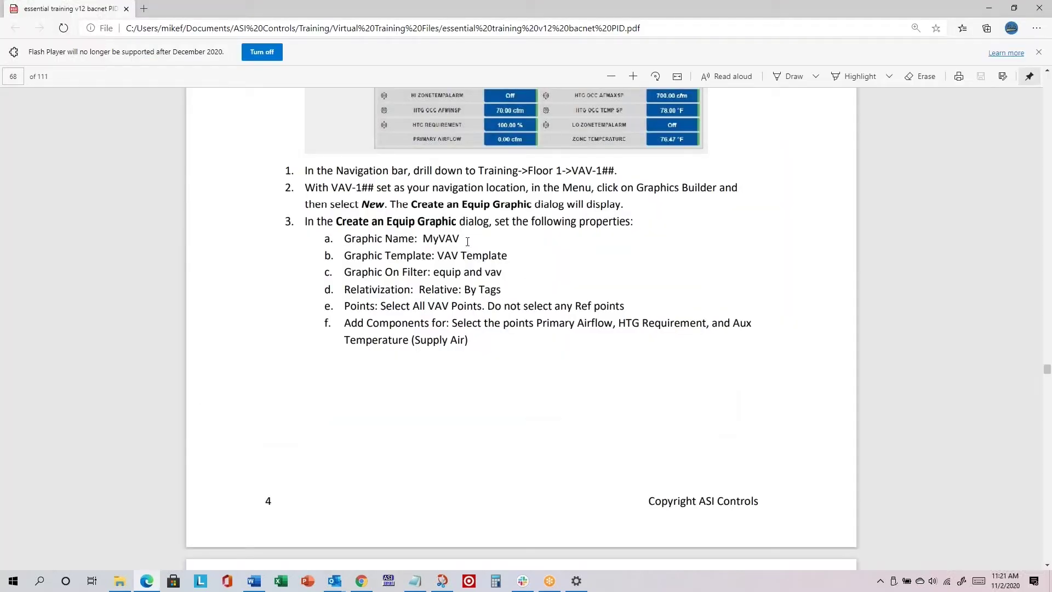
double_click(466, 239)
key(alt+Tab)
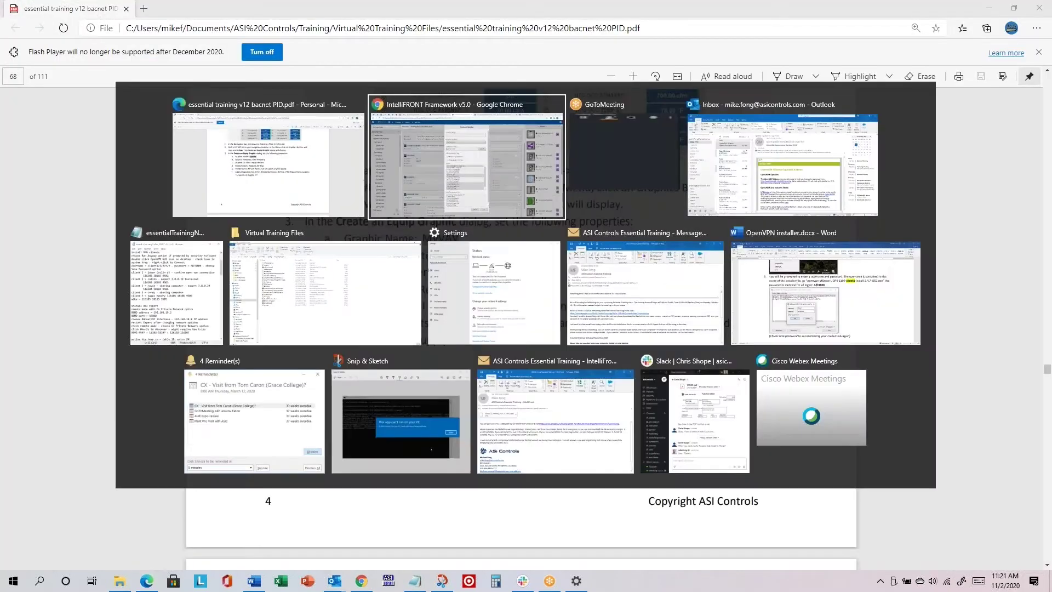
text(My)
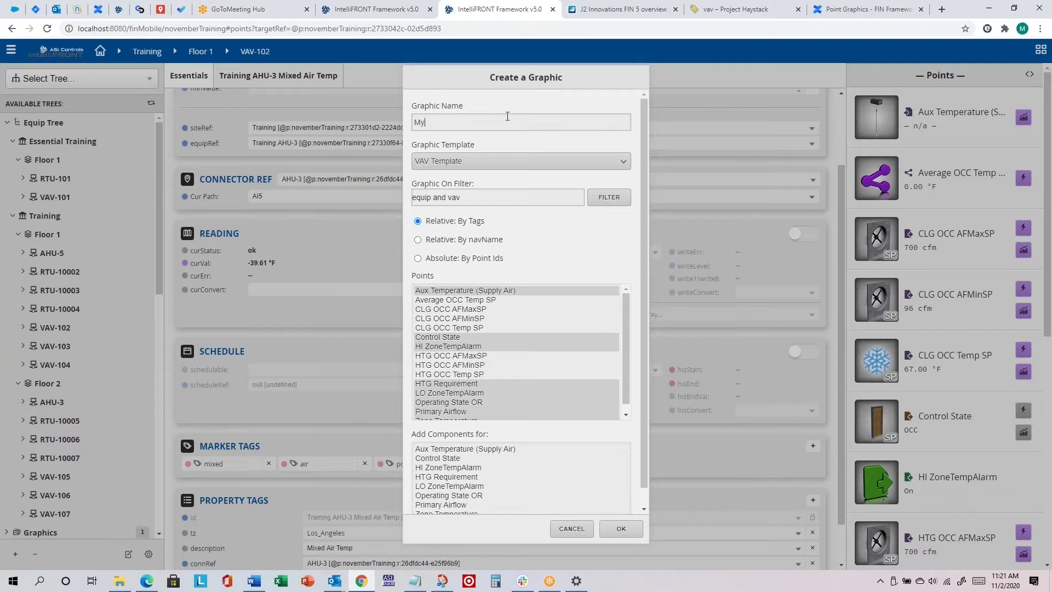
text(VAV)
Choose VAV Template as the graphic template and Relative: By Tags as the relativization
click(480, 161)
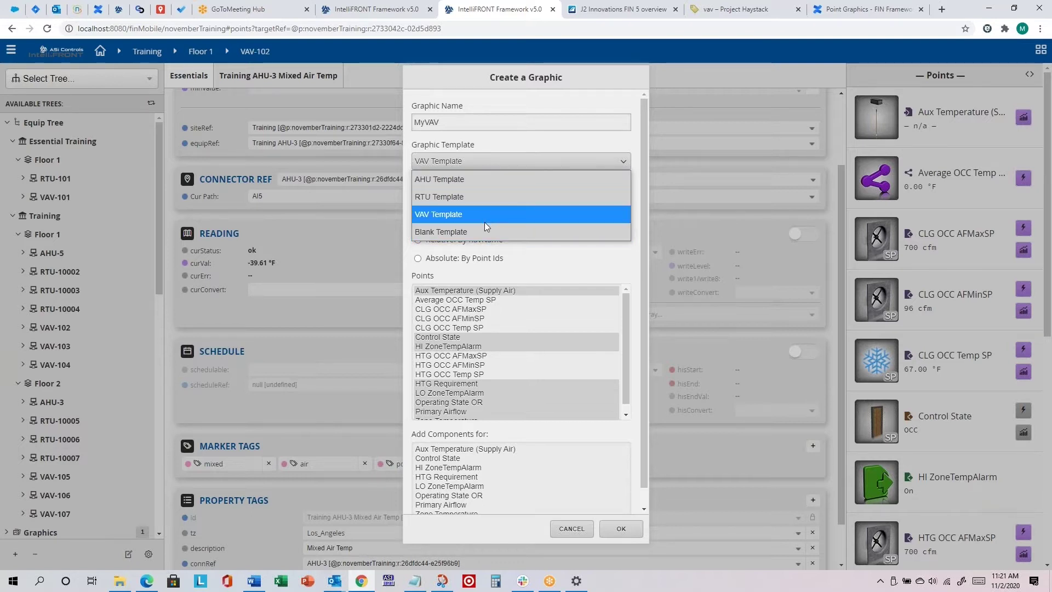
click(512, 214)
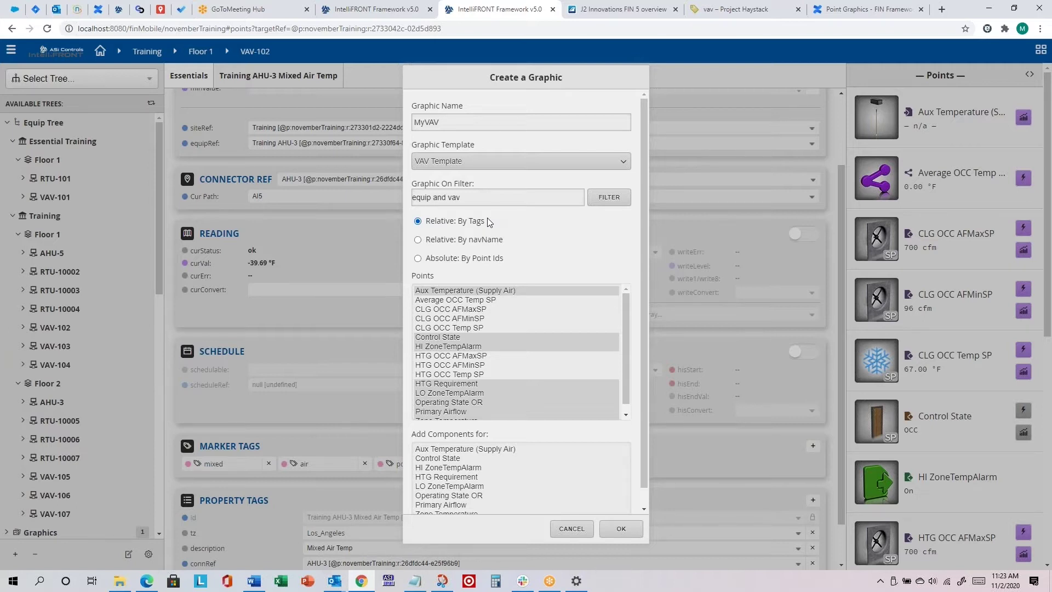
click(461, 242)
click(449, 223)
Review the Points and Add Components for lists in the Create a Graphic dialog
scroll(641, 250, down, 1)
scroll(638, 269, up, 1)
scroll(639, 258, down, 1)
scroll(646, 196, up, 1)
scroll(645, 196, down, 1)
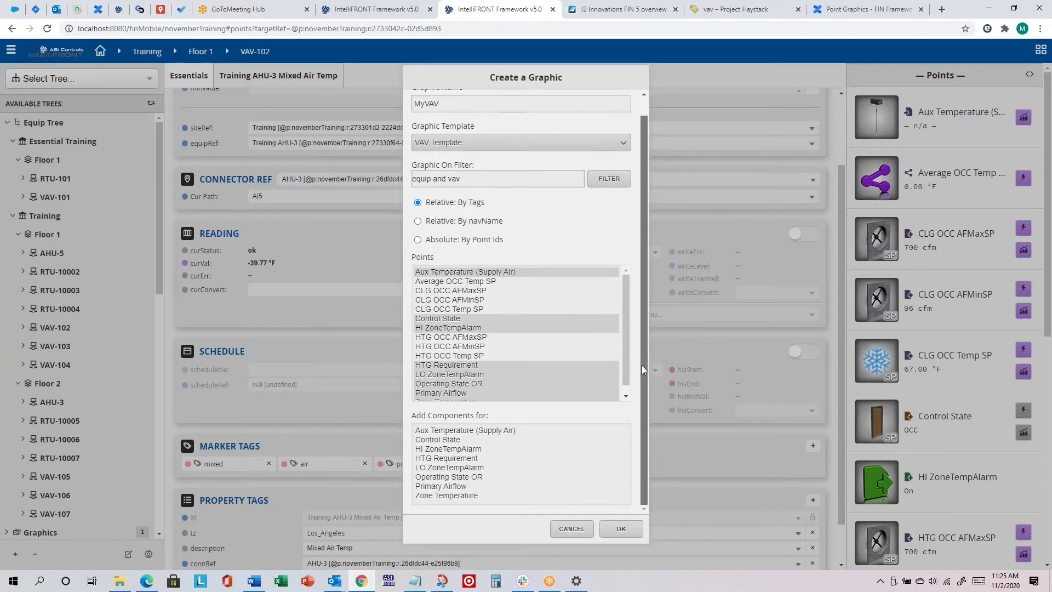
scroll(643, 297, up, 1)
scroll(634, 352, down, 1)
scroll(643, 241, up, 1)
scroll(644, 296, down, 1)
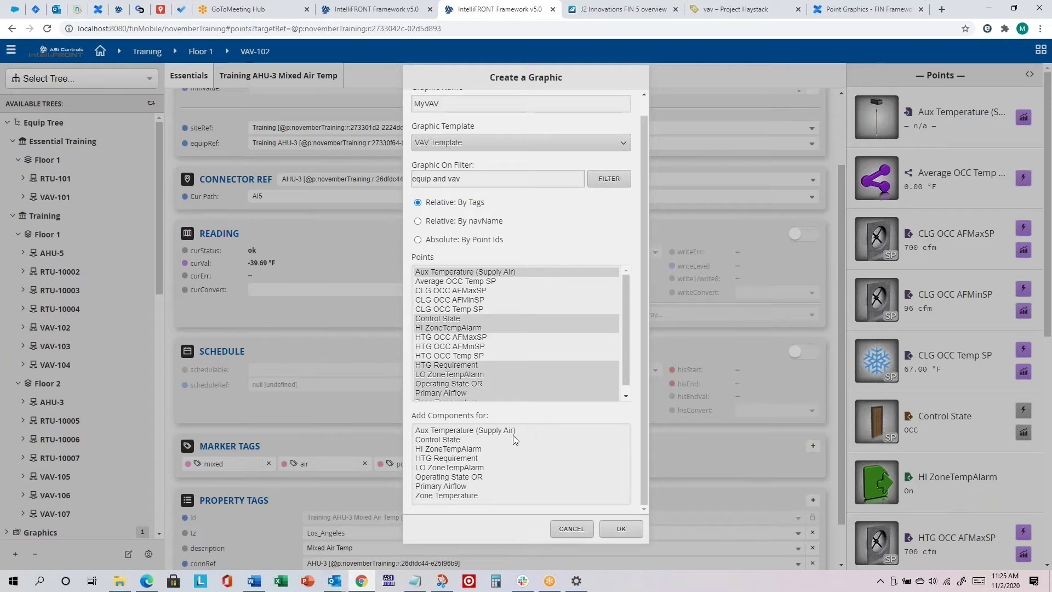
Check the required settings in the lab guide PDF, and select all VAV points from Aux Temperature (Supply Air) to Zone Temperature for the graphic
key(alt+Tab)
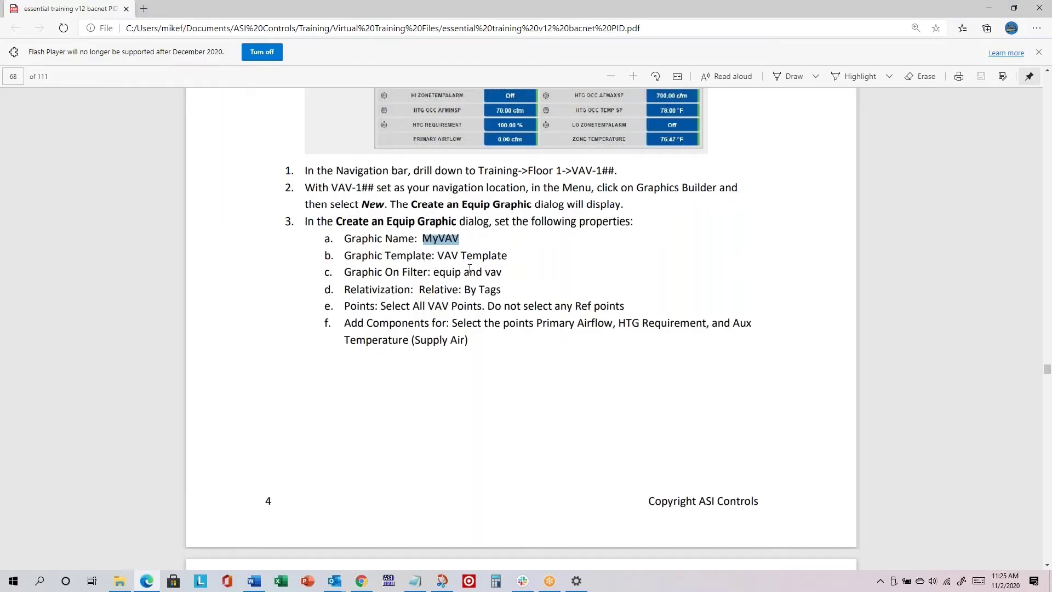
drag(437, 256, 508, 256)
drag(433, 273, 503, 290)
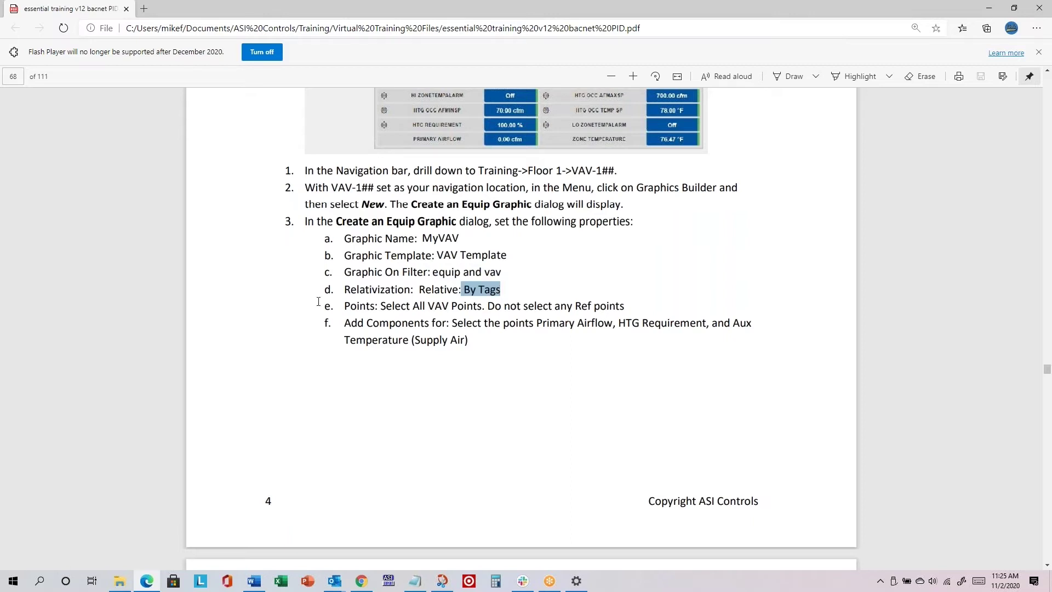
drag(379, 306, 481, 305)
key(alt+Tab)
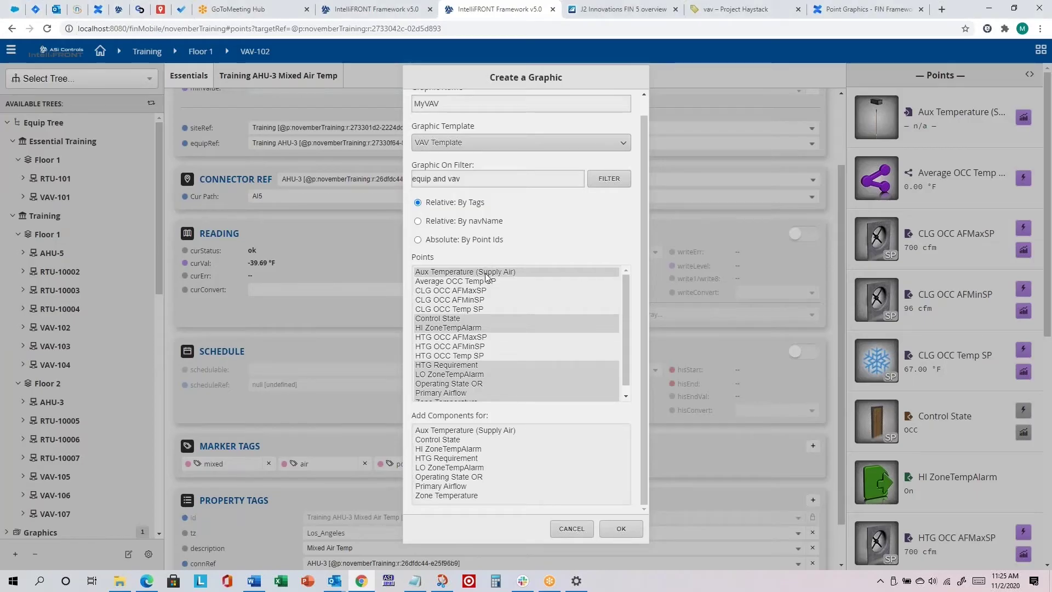
click(421, 272)
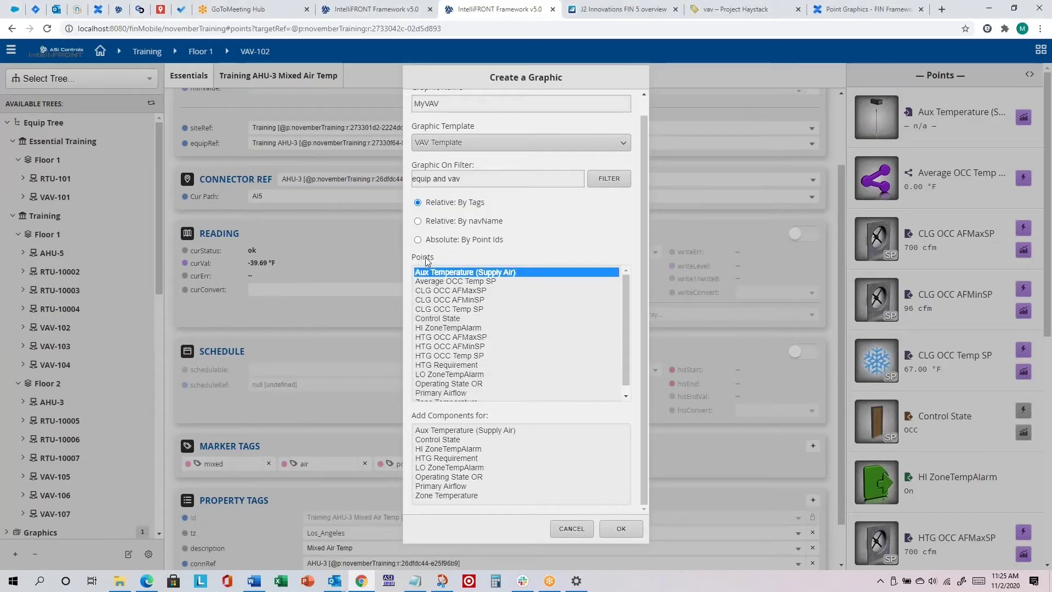
drag(441, 274, 446, 401)
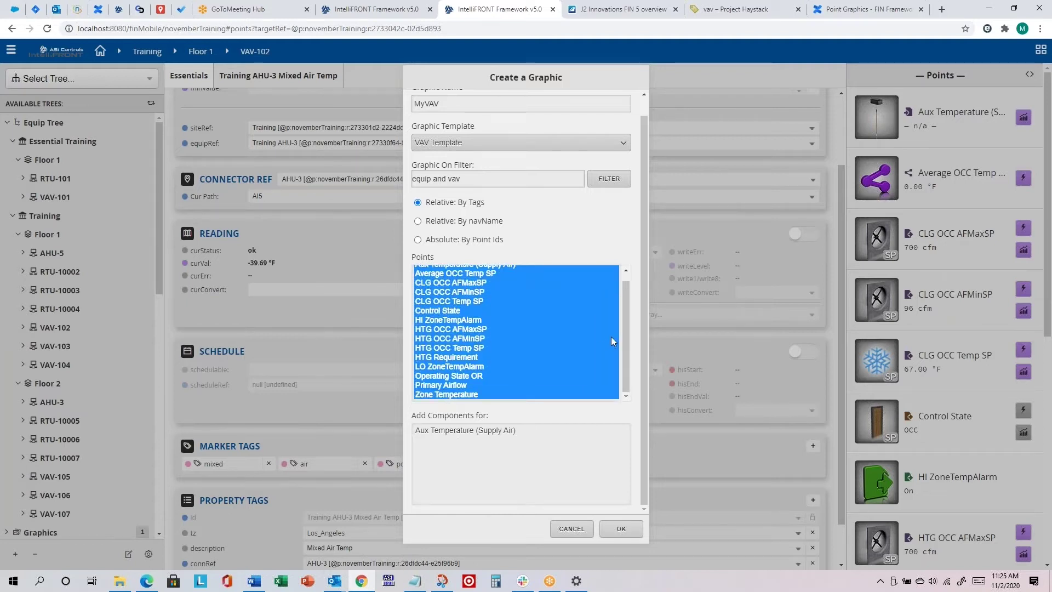
scroll(626, 324, up, 1)
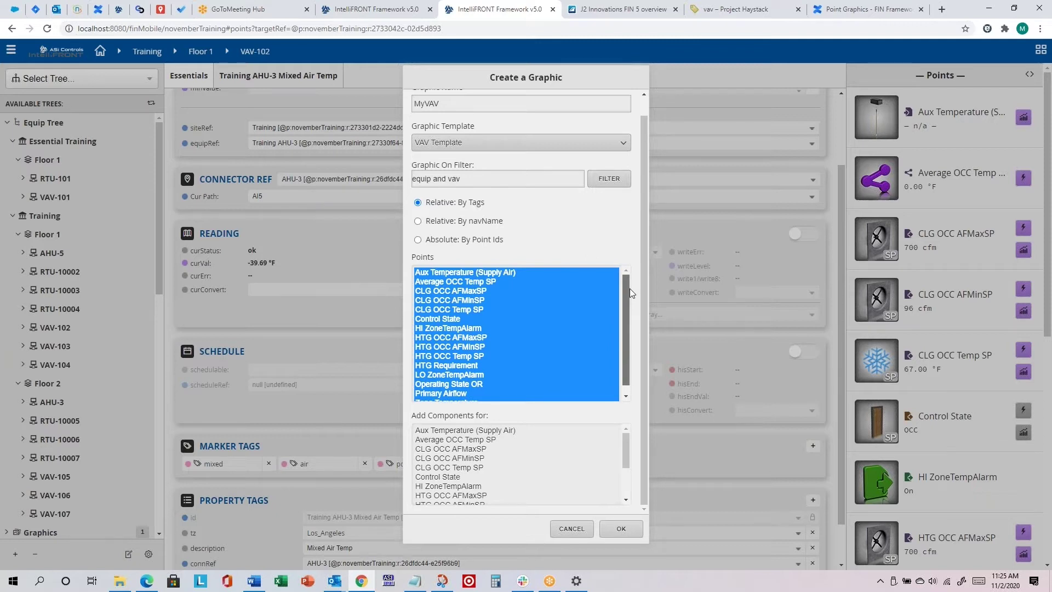
scroll(625, 334, down, 1)
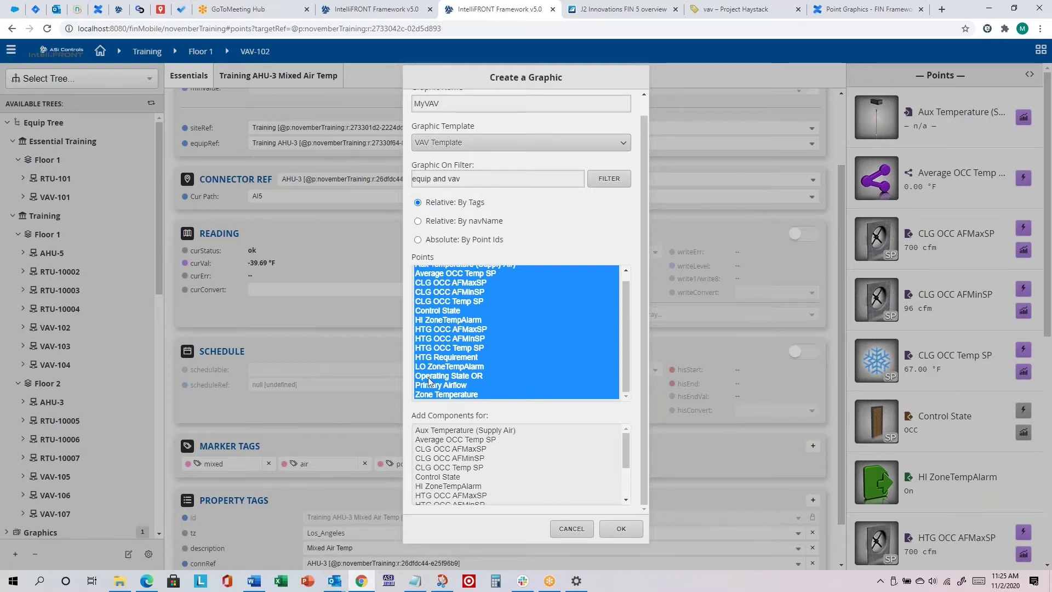
Check the example VAV graphic in the lab guide PDF, and select all points through Zone Temperature to add components for
key(alt+Tab)
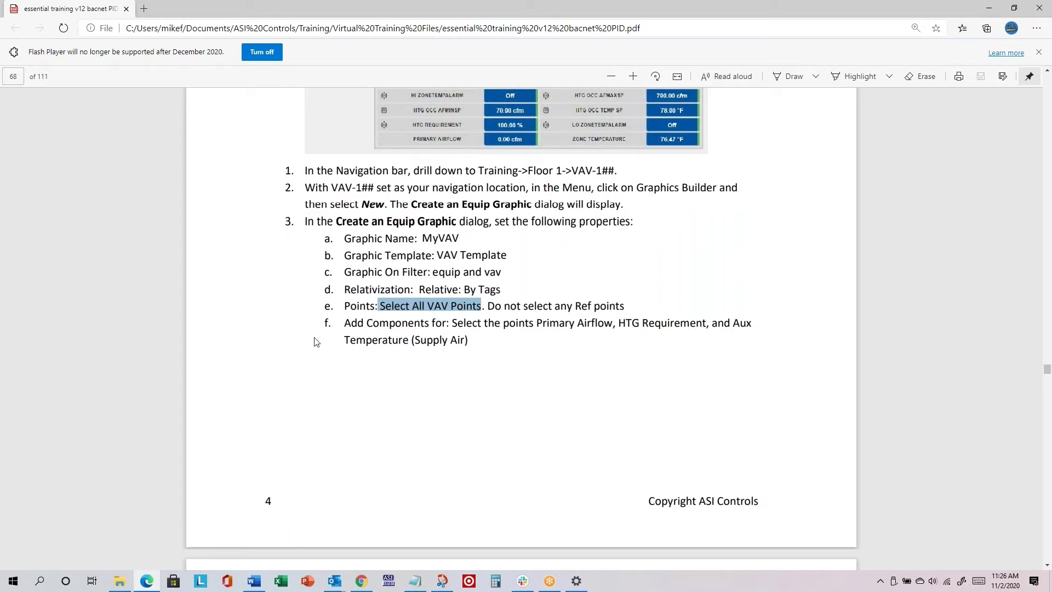
scroll(594, 327, up, 10)
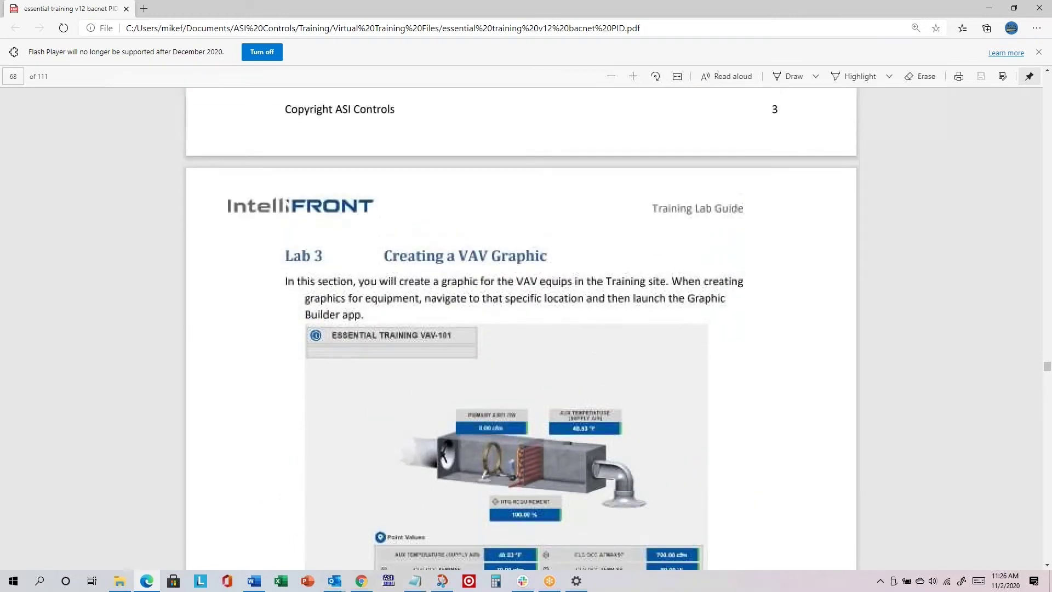
scroll(489, 232, down, 5)
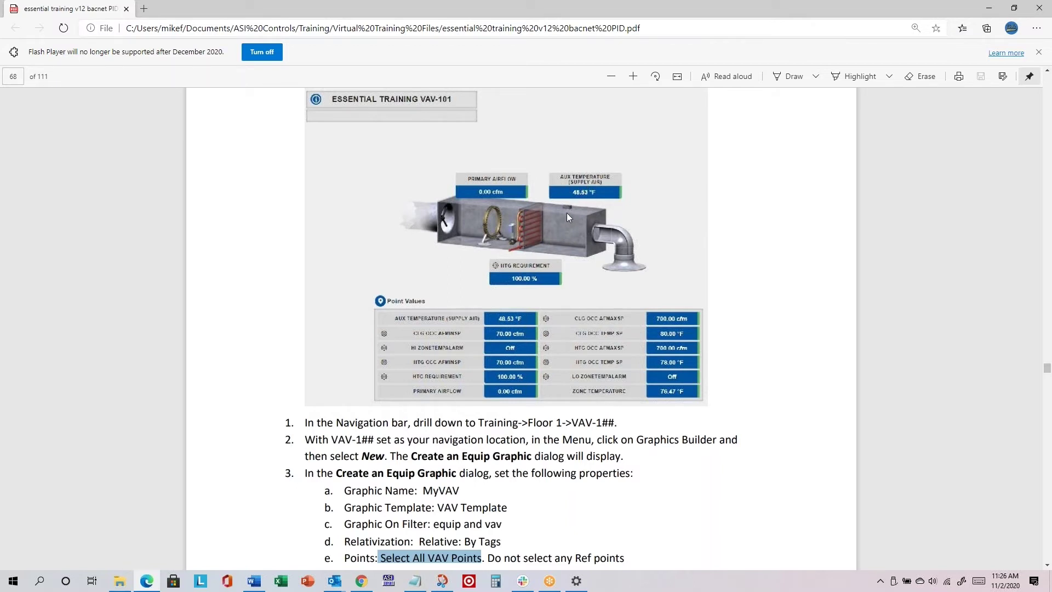
scroll(471, 338, down, 5)
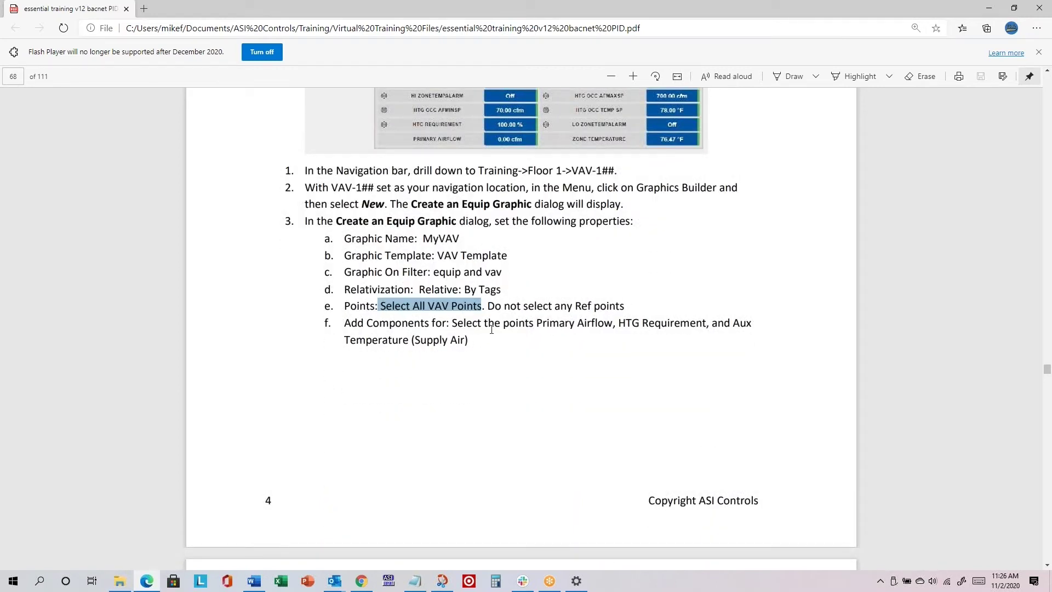
key(alt+Tab)
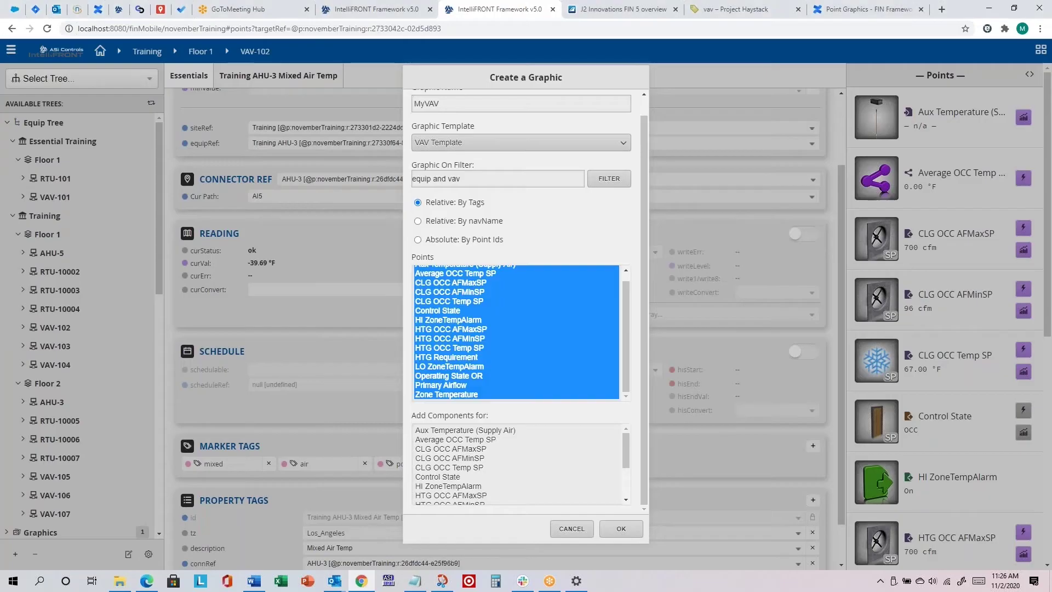
drag(482, 430, 462, 495)
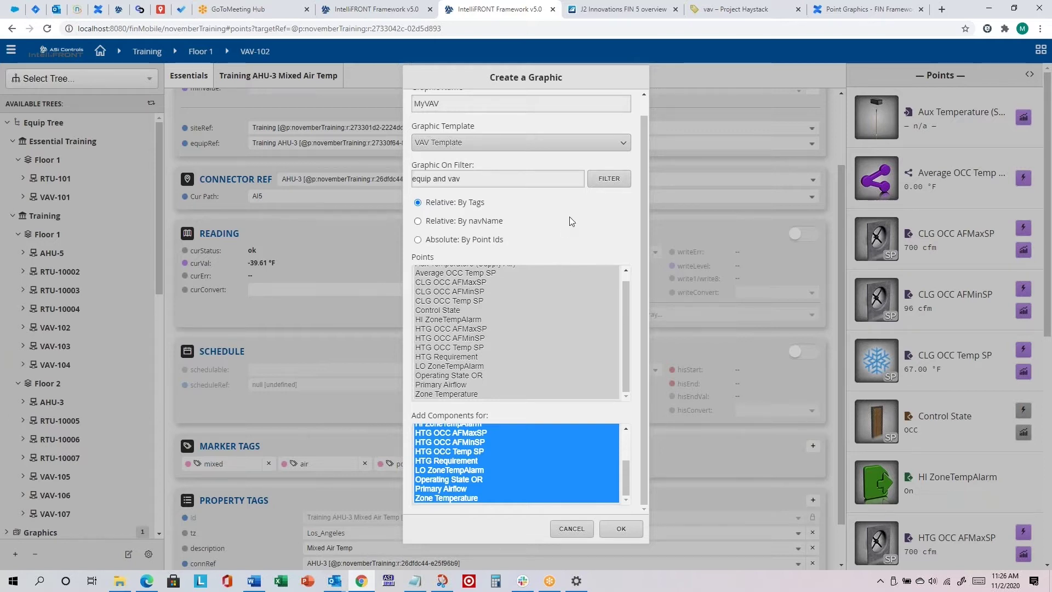
Review the dialog settings and create the MyVAV graphic, dismissing the closing message
scroll(582, 186, up, 1)
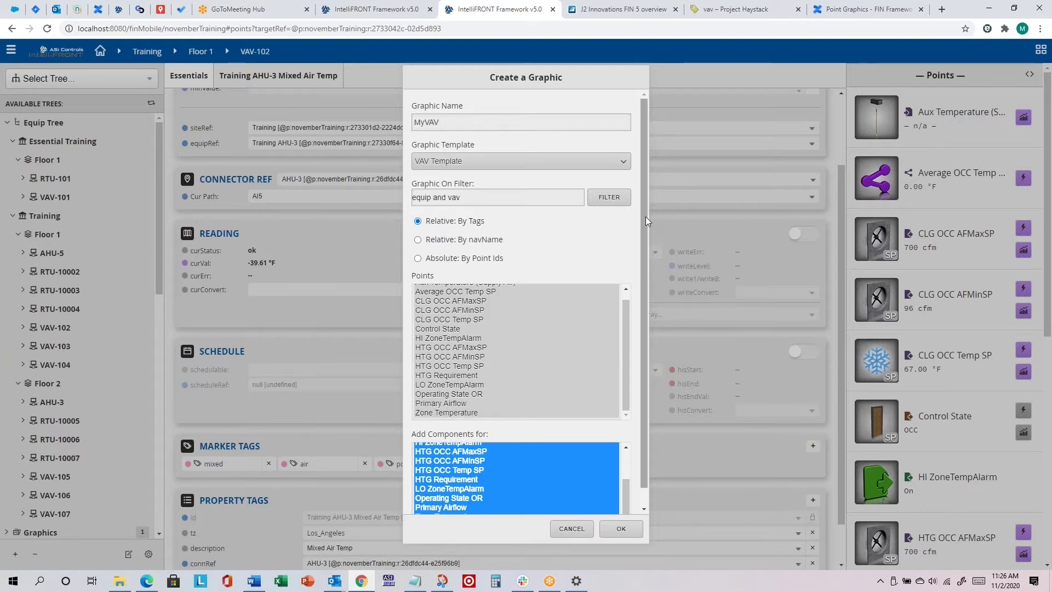
scroll(646, 216, down, 1)
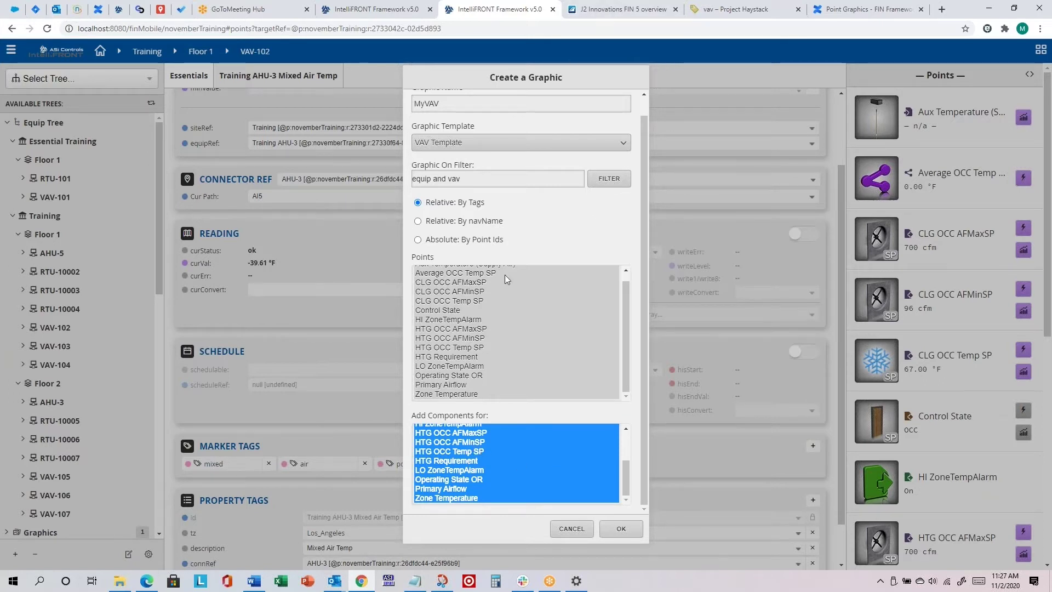
click(622, 527)
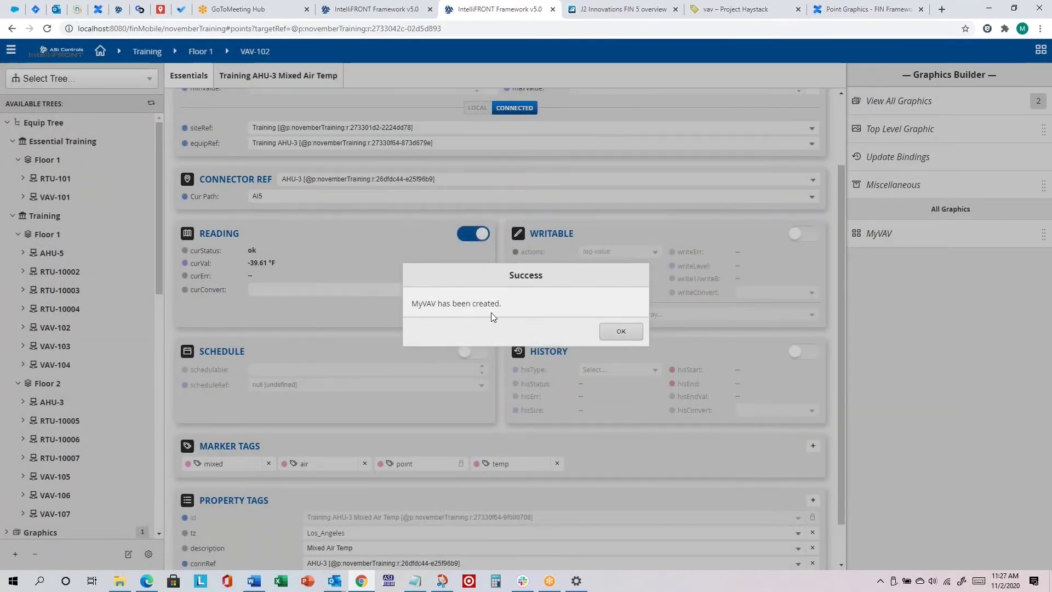
click(627, 333)
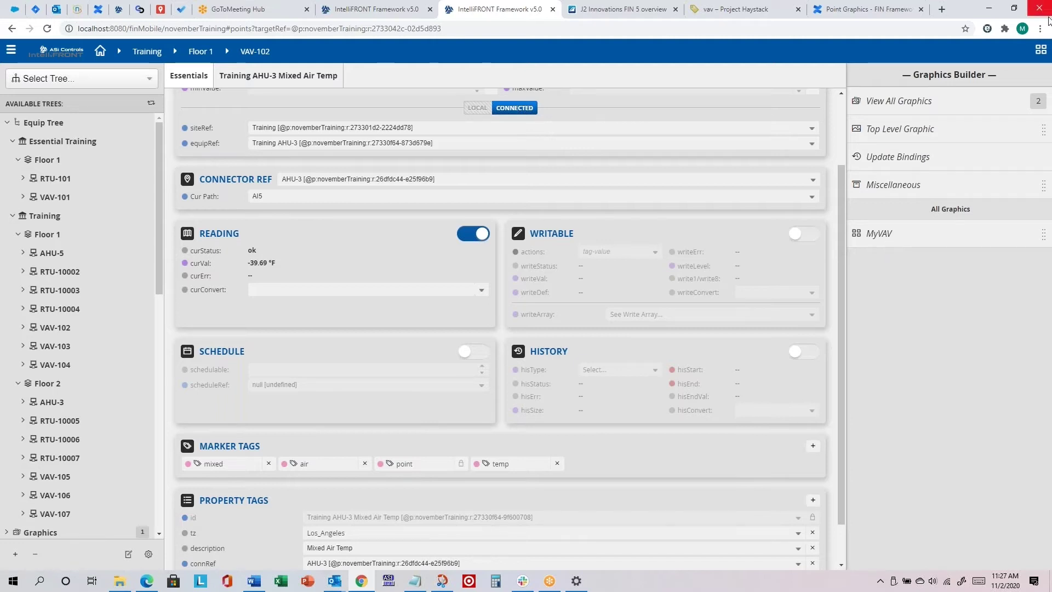
Hide the Graphics Builder panel and show it again
click(1040, 29)
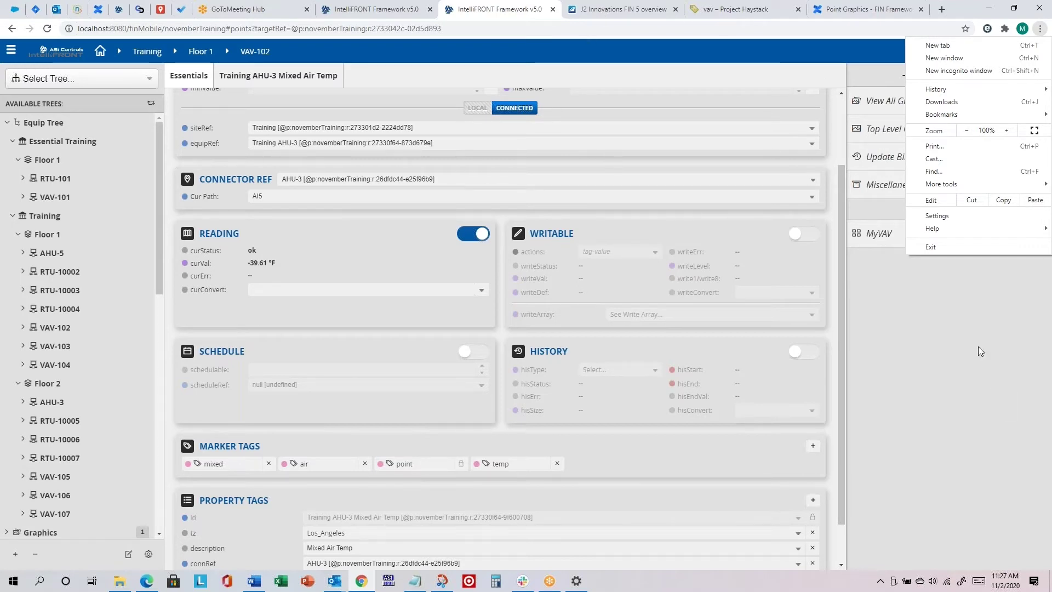
click(991, 362)
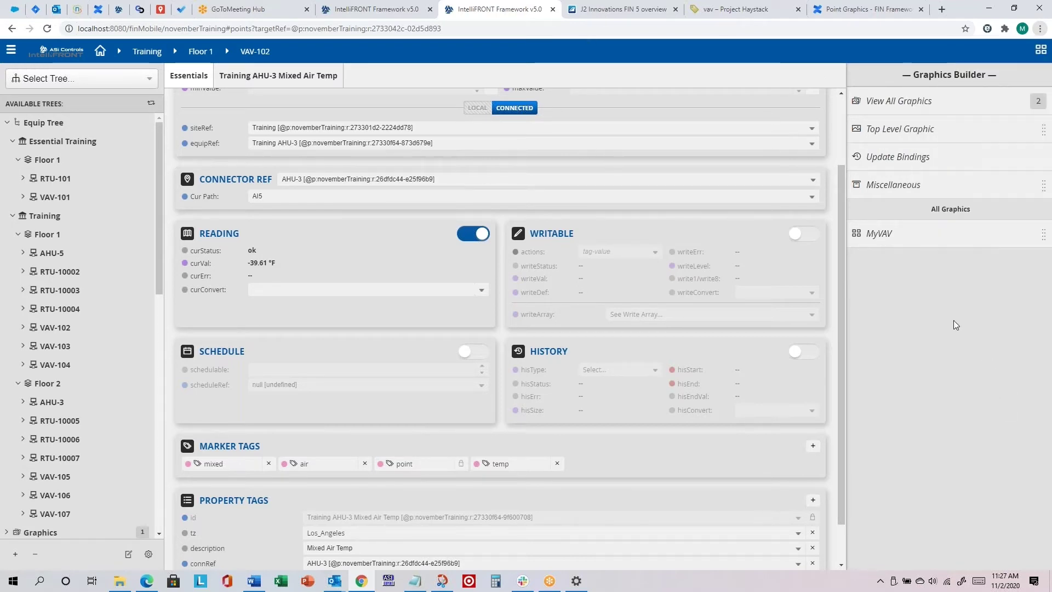
click(1043, 52)
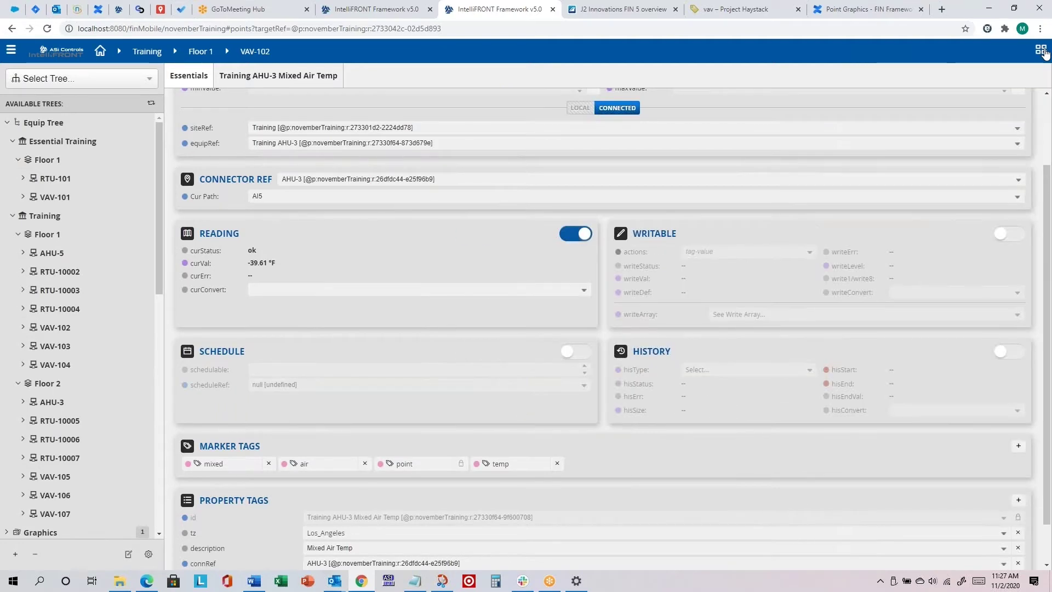
click(1043, 53)
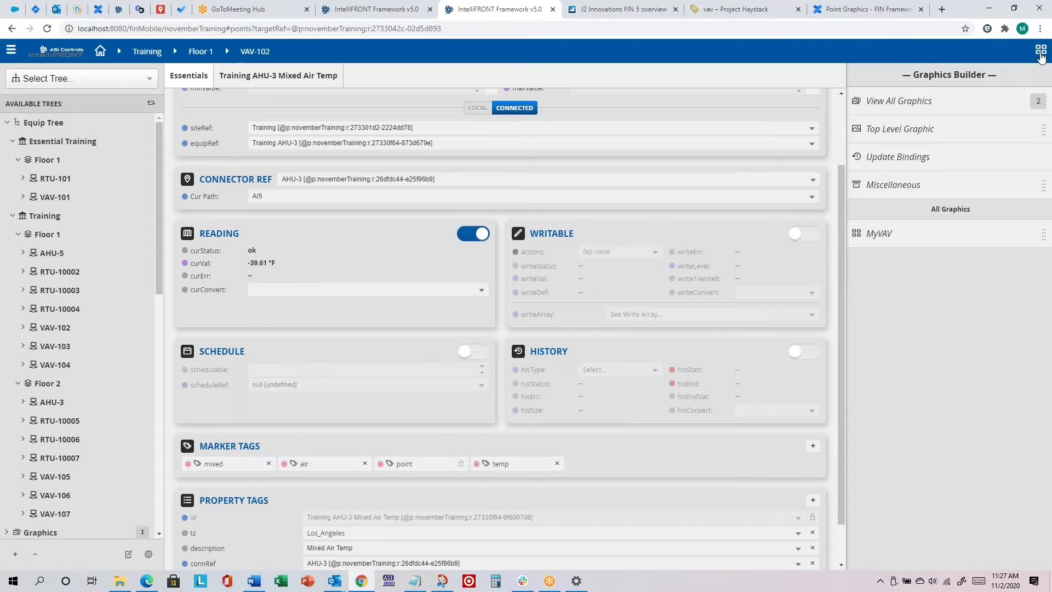
click(1041, 52)
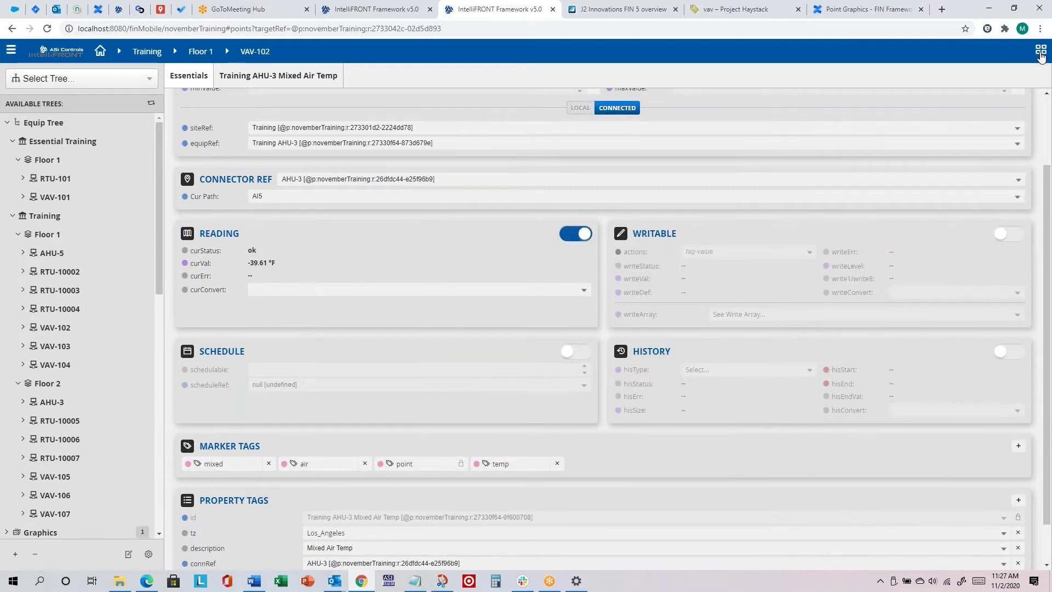
click(1041, 53)
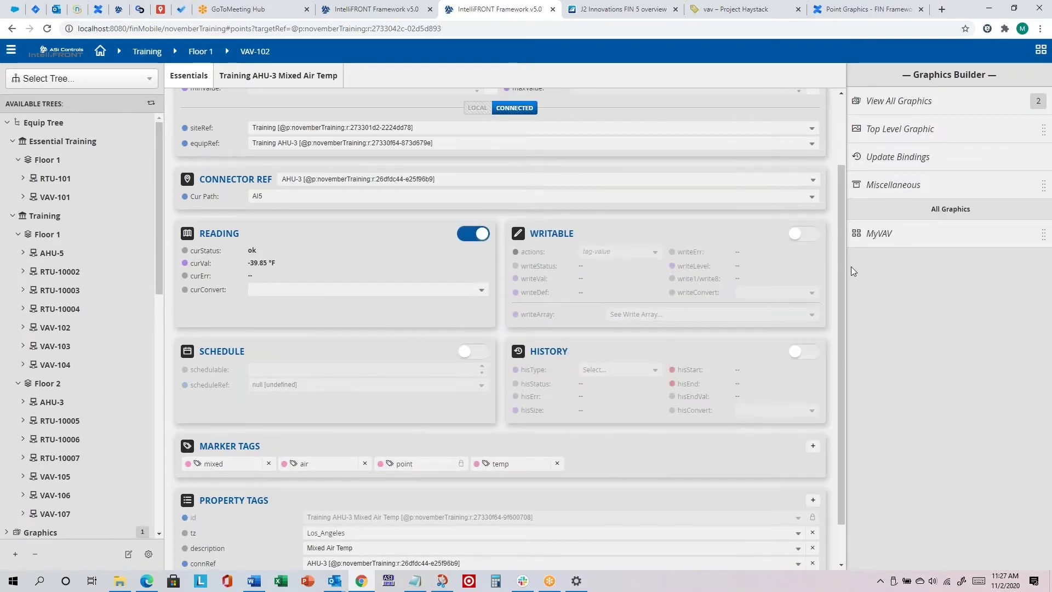
Open the MyVAV graphic for editing in the builder
click(883, 237)
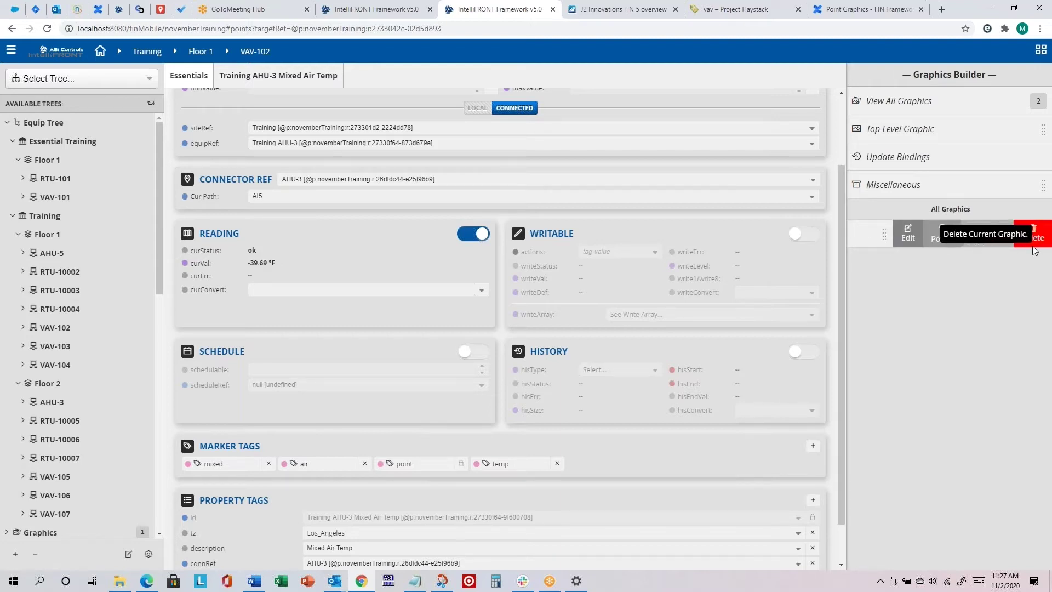
click(900, 241)
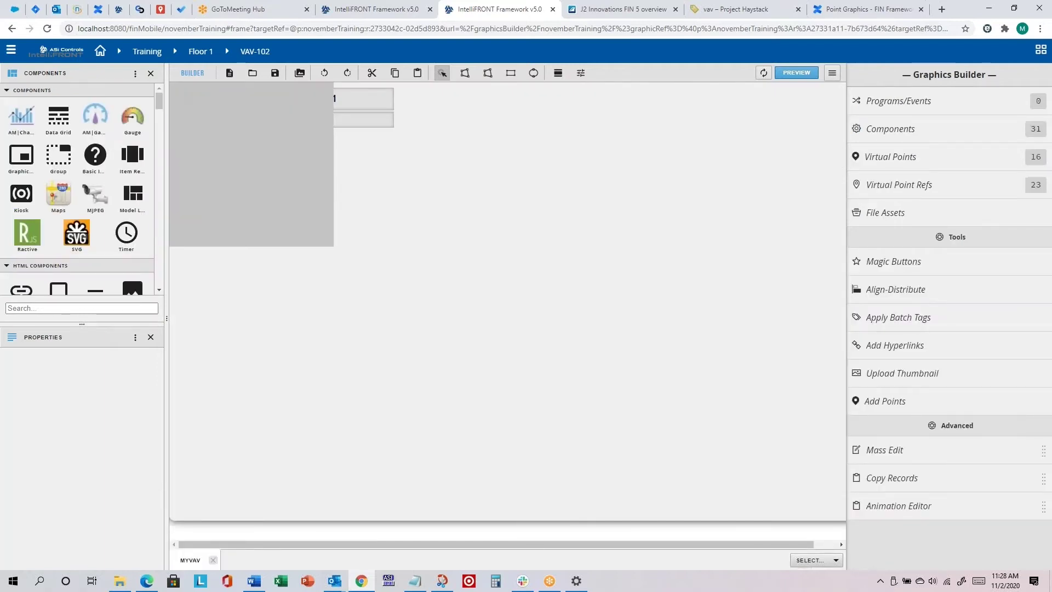
Check step 7 of the lab guide PDF, and lock the VAV Duct Pieces image in the MyVAV graphic
key(alt+Tab)
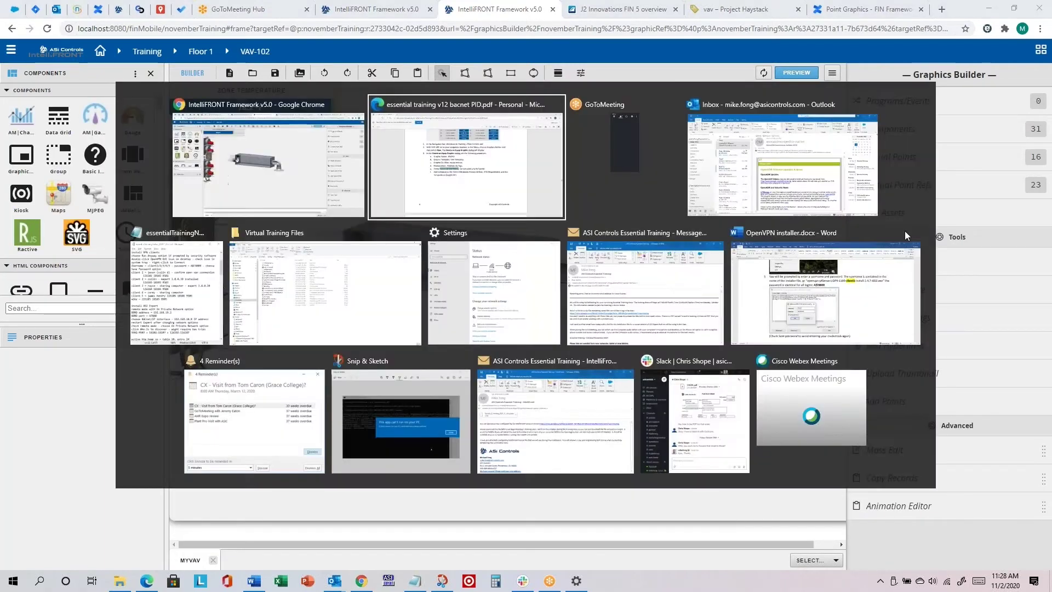
scroll(718, 250, down, 5)
scroll(719, 250, down, 10)
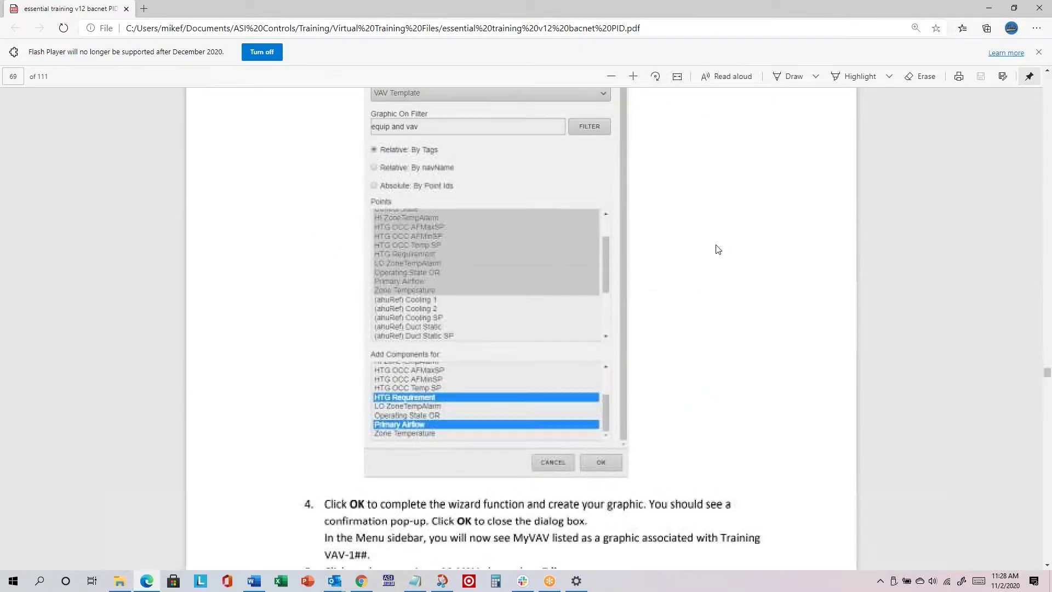
scroll(521, 329, down, 10)
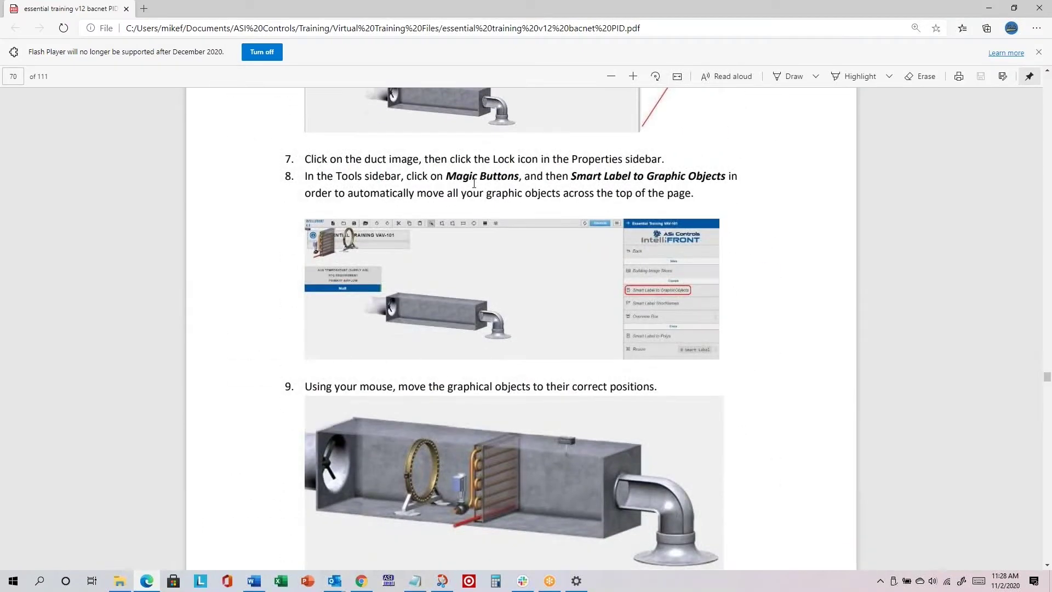
scroll(402, 228, up, 2)
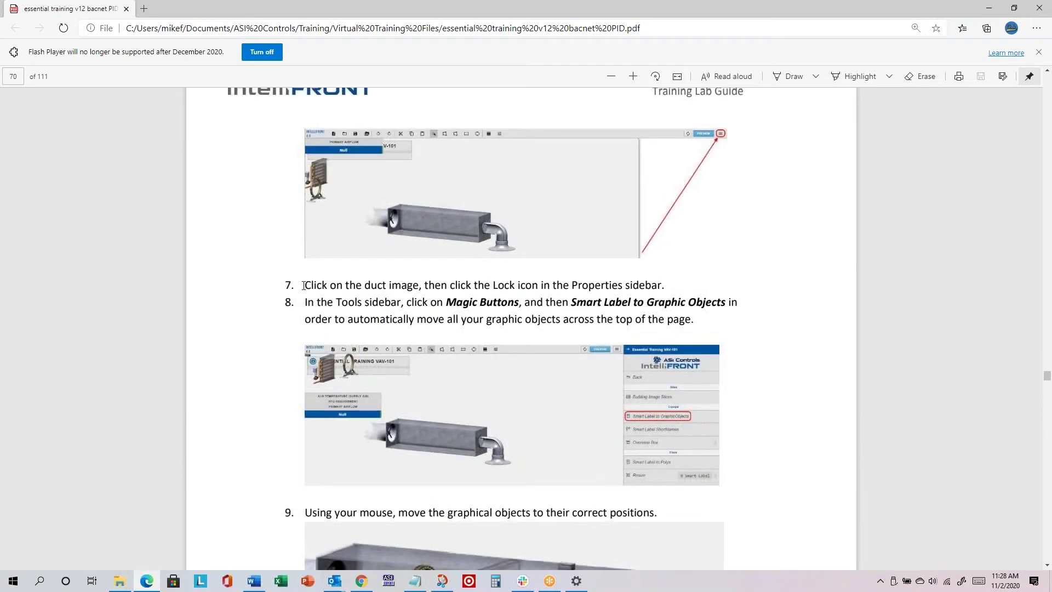
drag(324, 285, 664, 284)
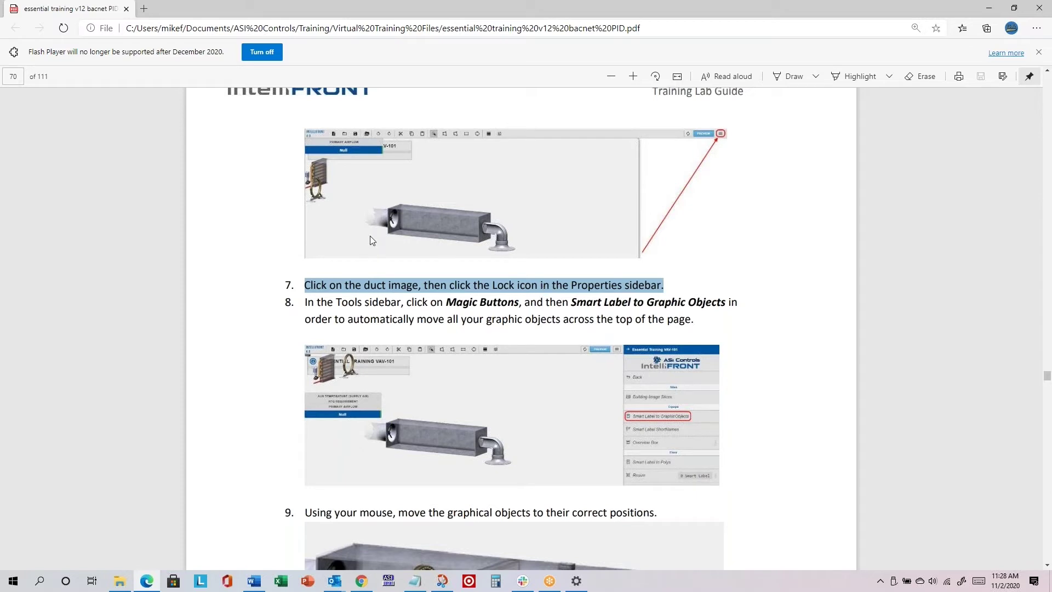
key(alt+Tab)
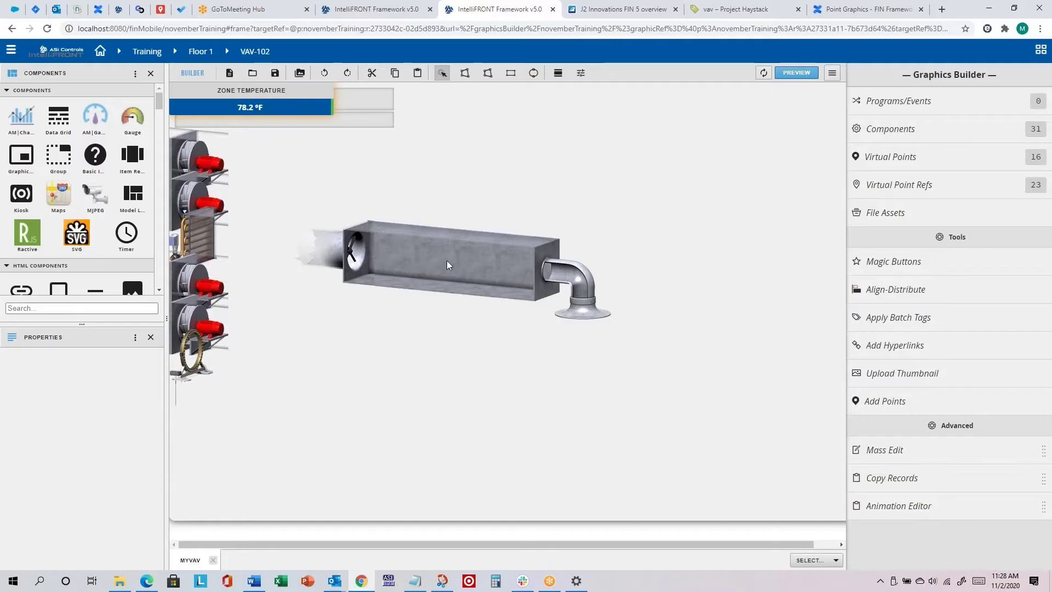
click(452, 252)
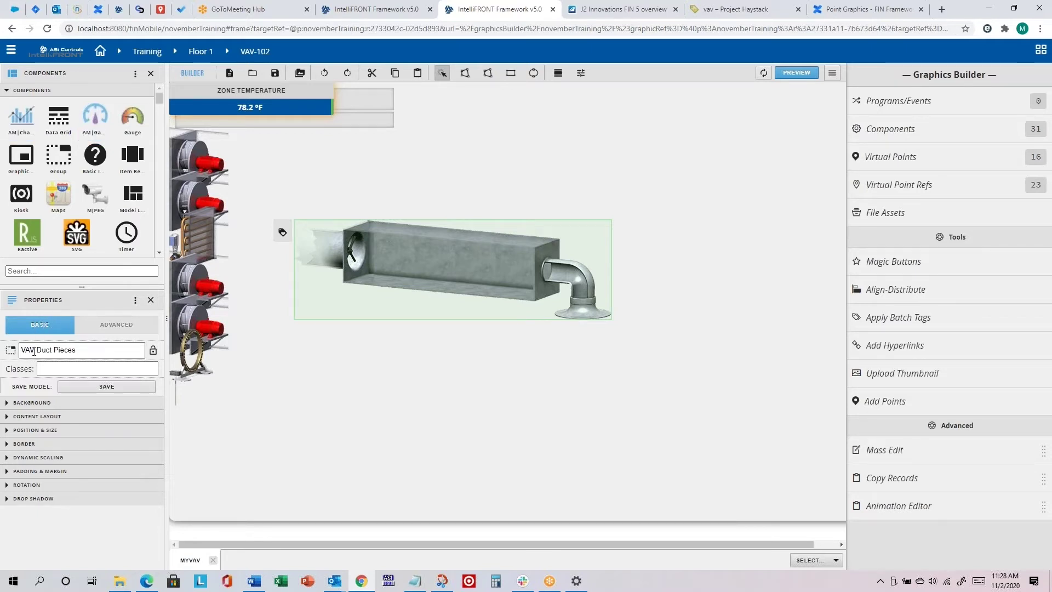
click(153, 354)
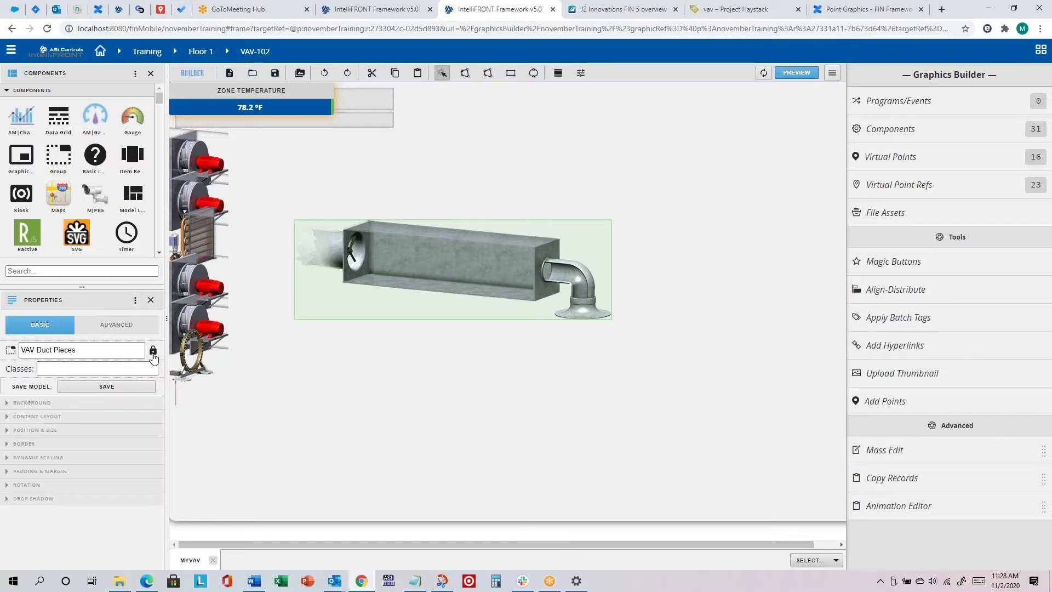
click(437, 345)
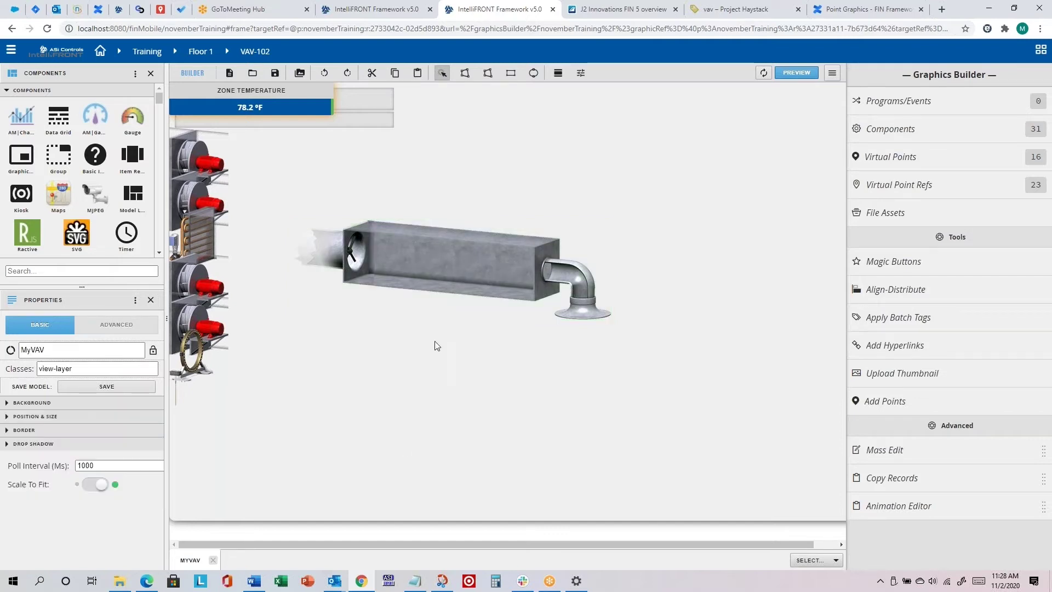
click(561, 267)
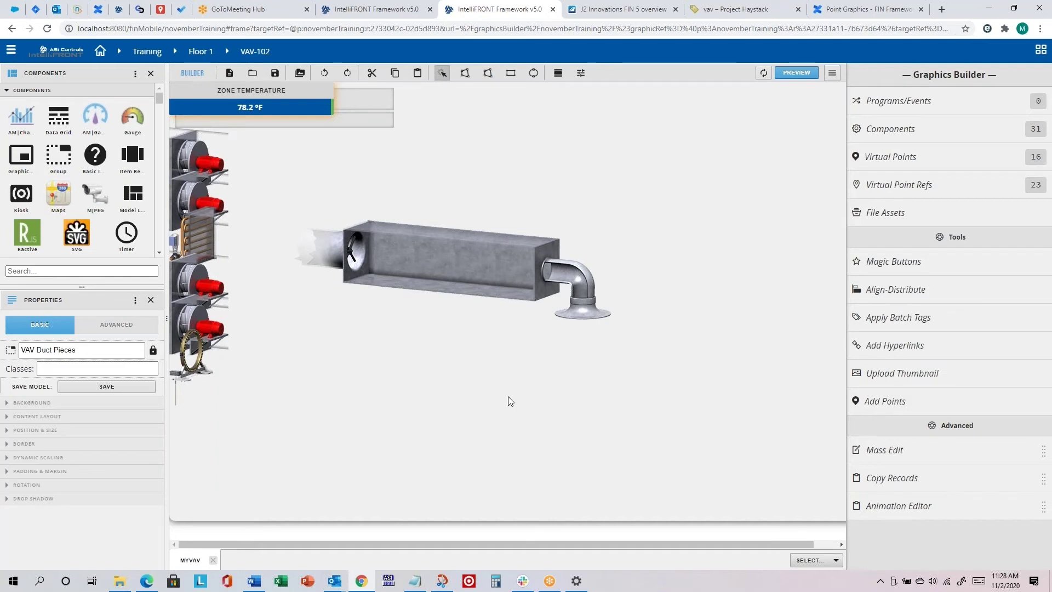
Read step 8 of the lab guide PDF, and run the Smart Label to GraphicObjects magic function on the graphic's objects
key(alt+Tab)
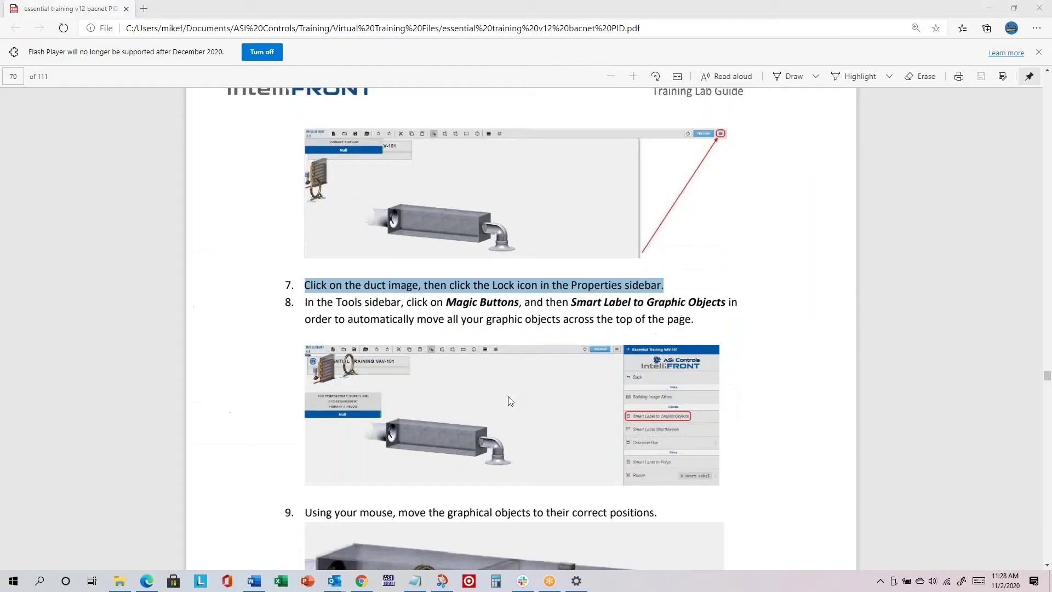
scroll(562, 343, down, 1)
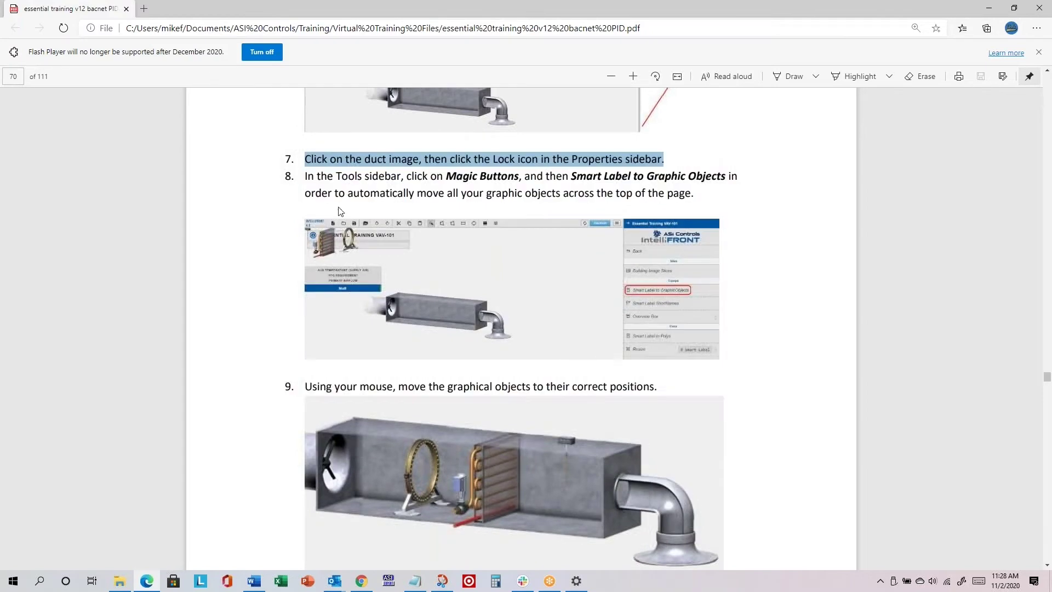
drag(305, 177, 710, 195)
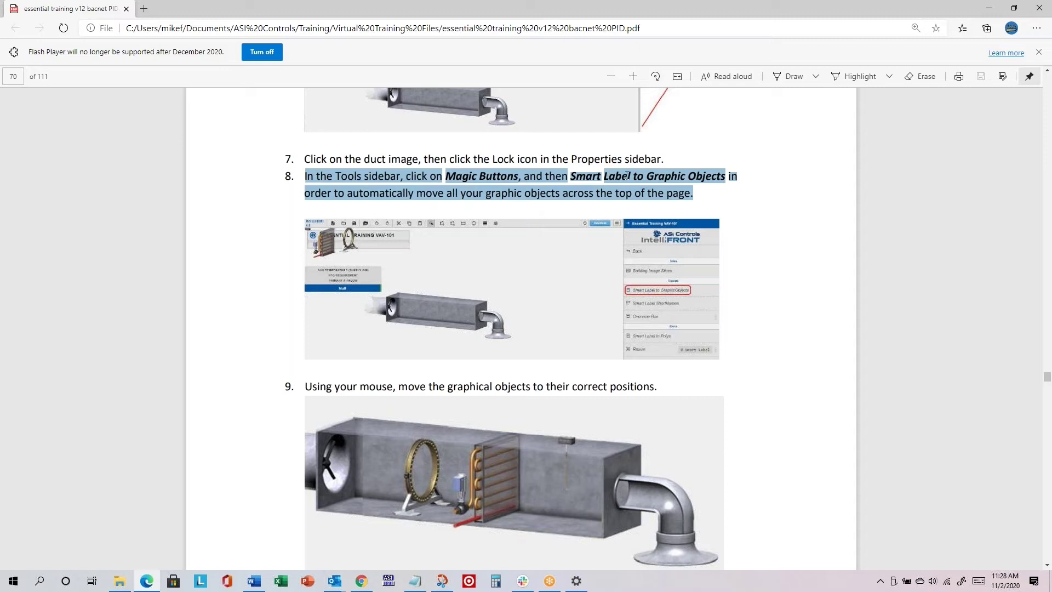
key(alt+Tab)
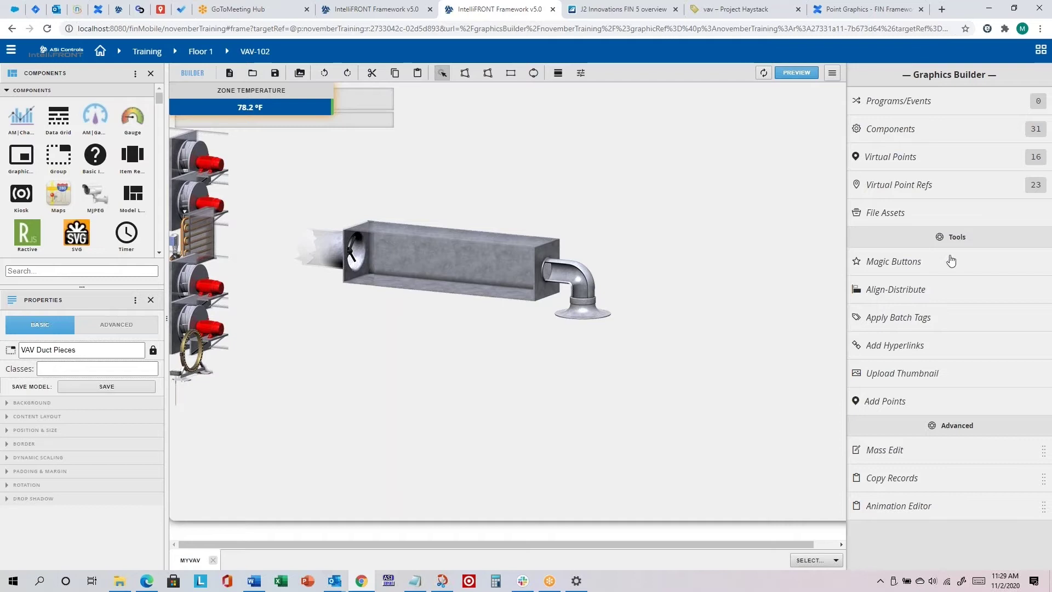
click(907, 265)
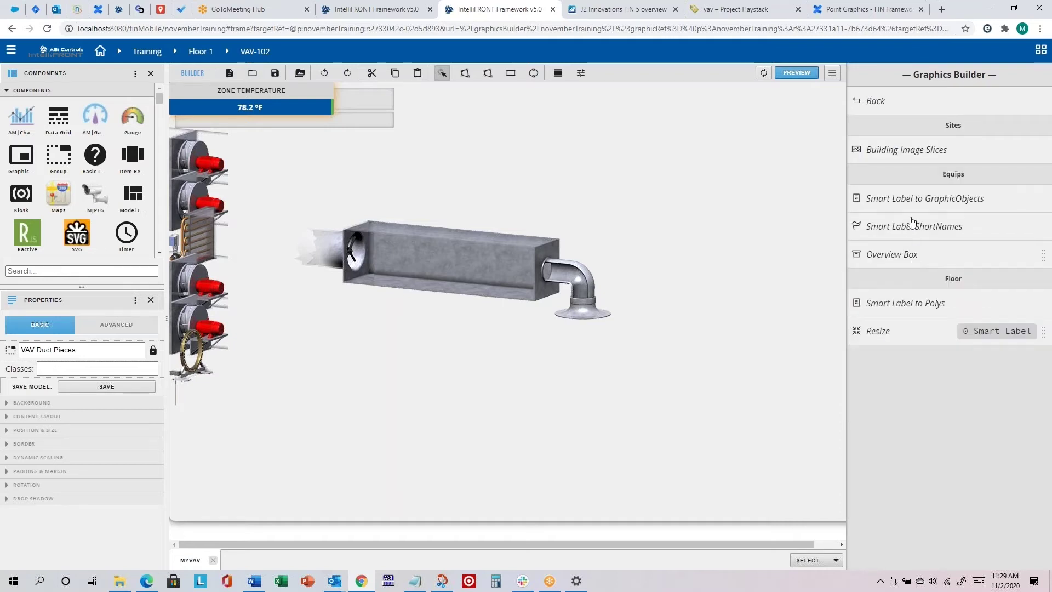
click(956, 202)
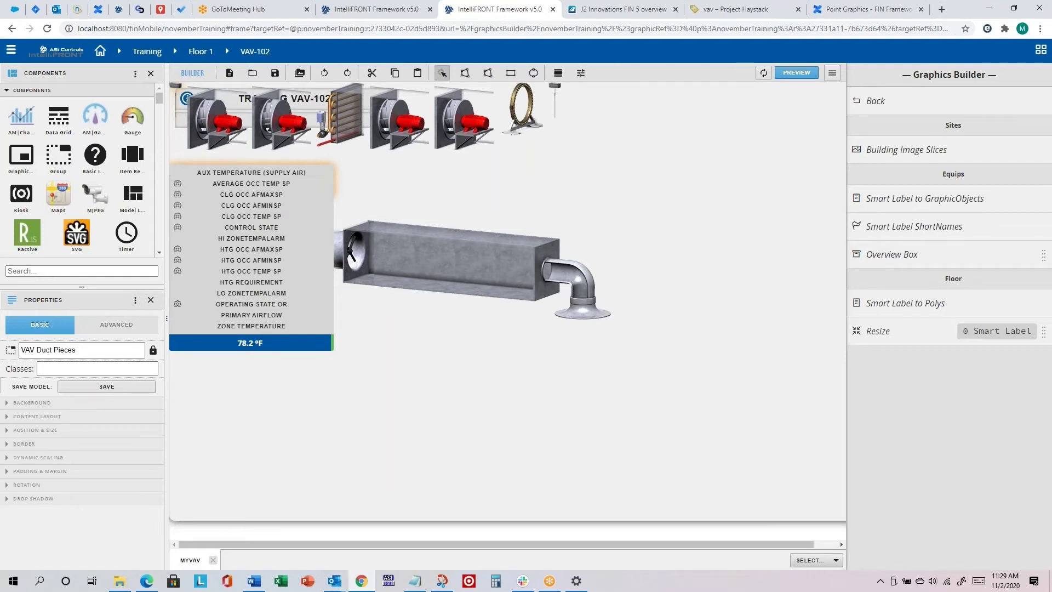
Delete the Zone Temperature sensor object from the end of the row of graphic objects
click(554, 90)
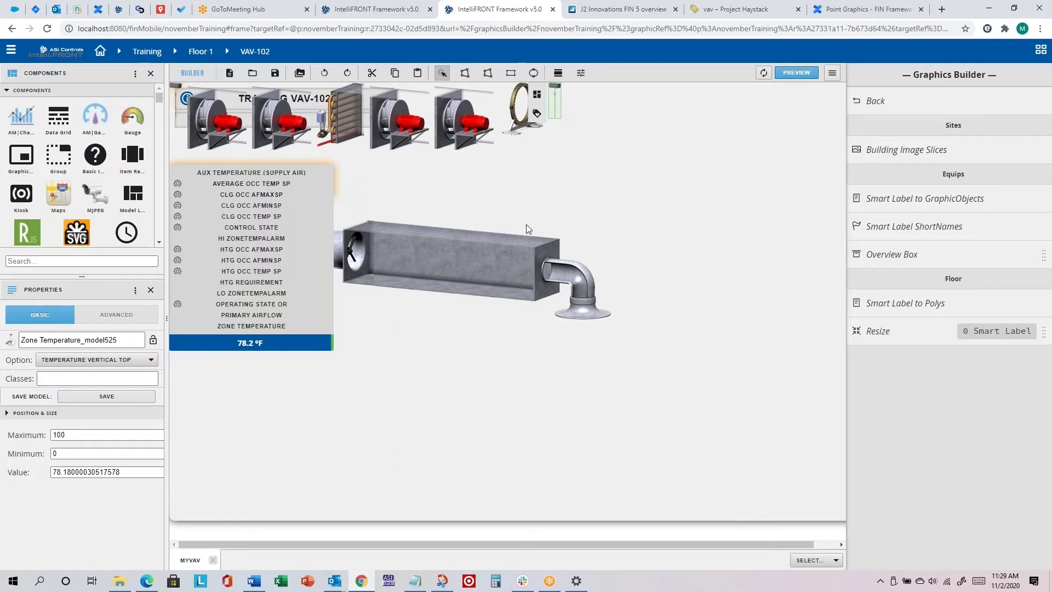
click(669, 168)
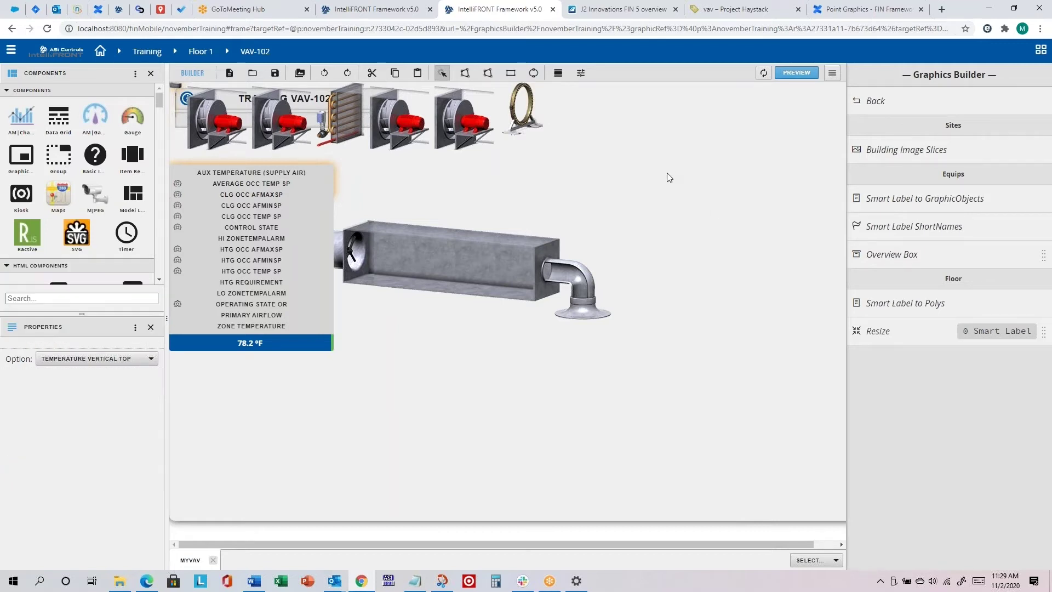
Place the Primary Airflow halo inside the duct and check its available image options, keeping HALO
click(527, 97)
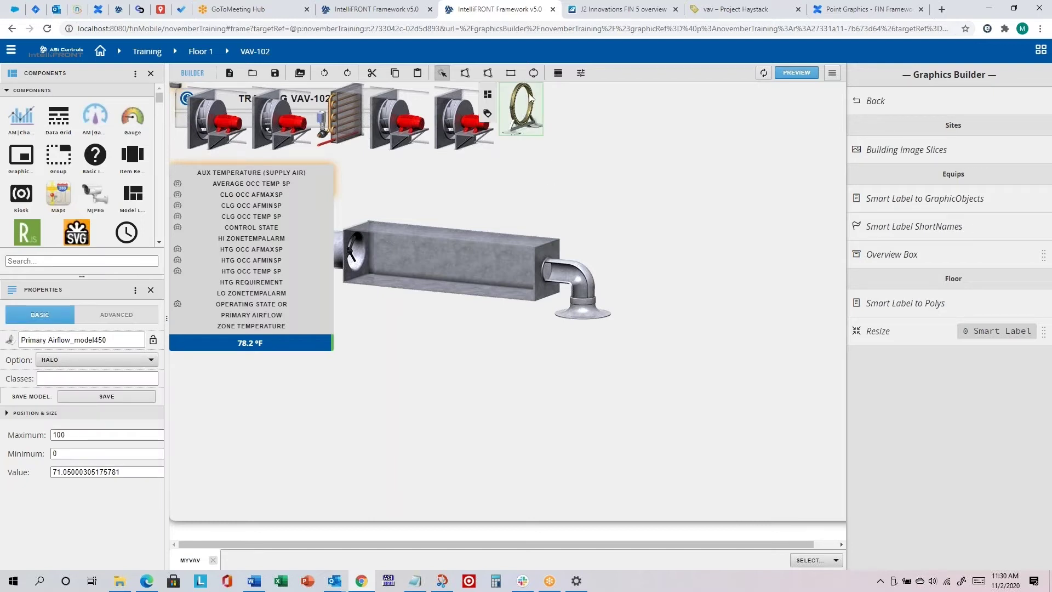
drag(524, 101, 433, 228)
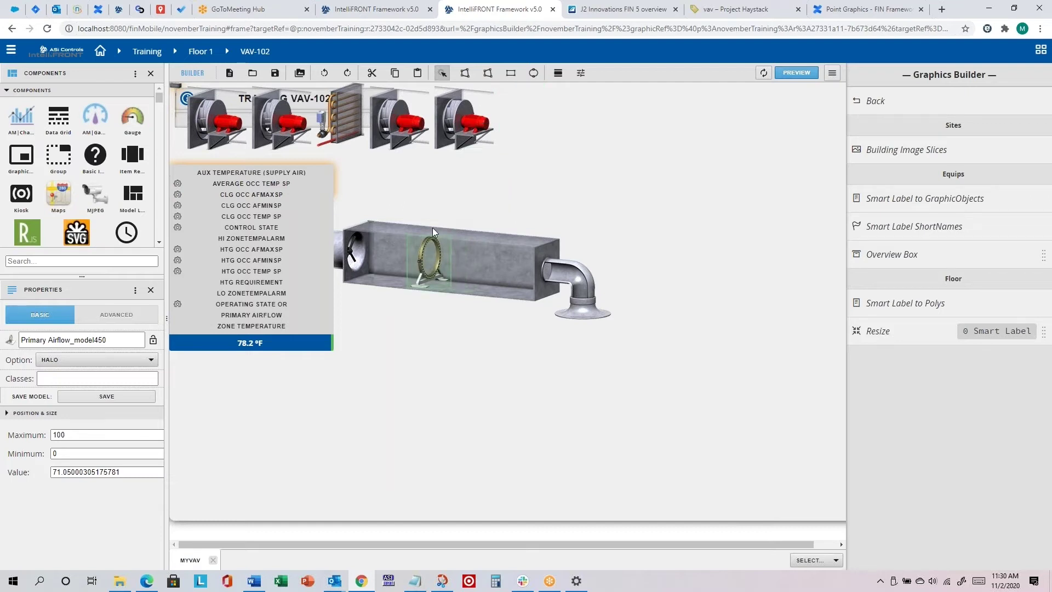
click(430, 252)
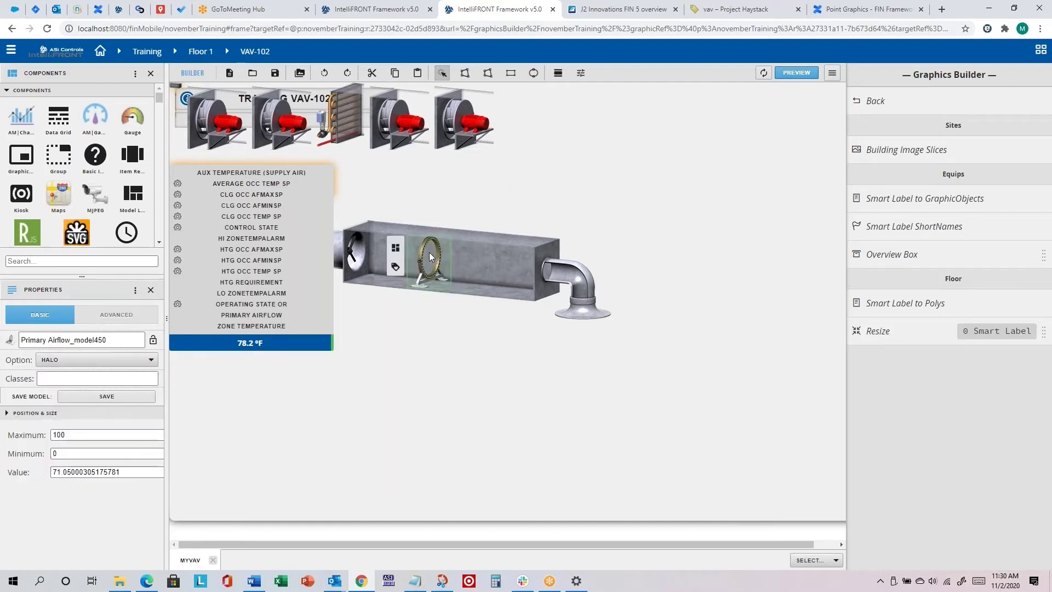
click(145, 360)
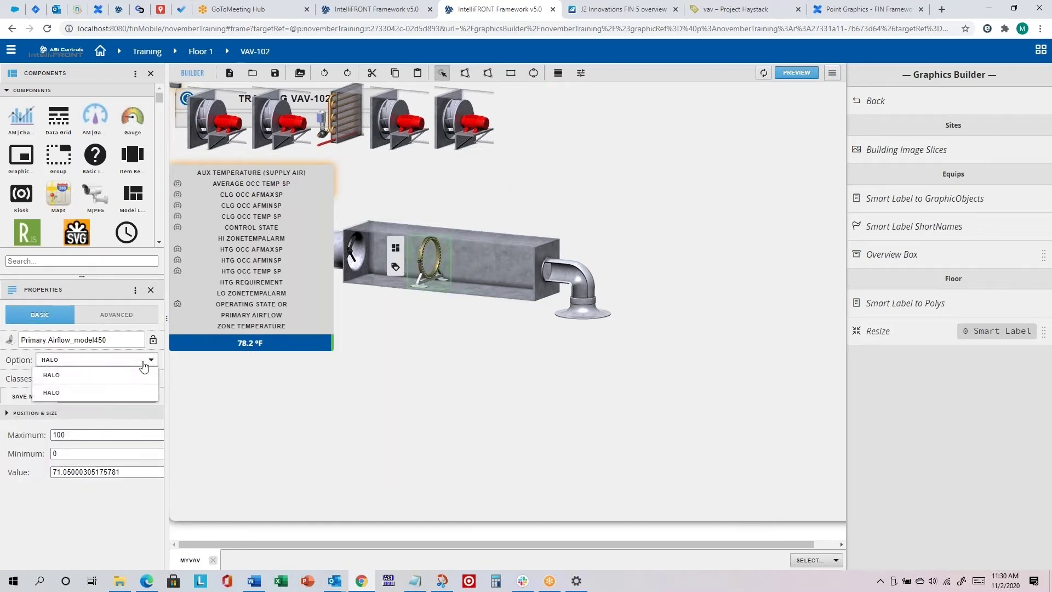
click(145, 365)
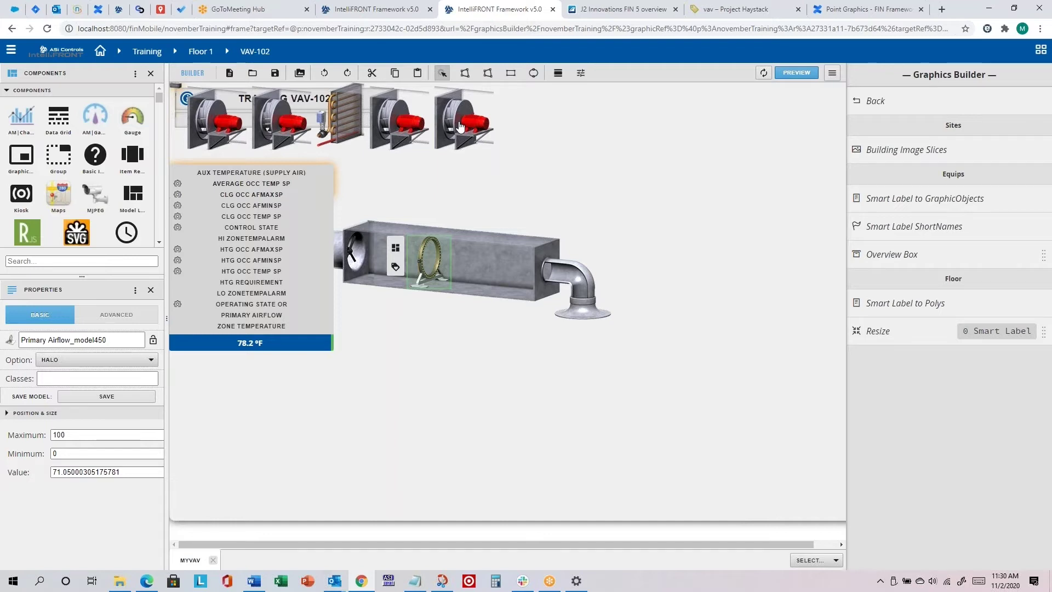
Delete the Operating State OR centrifugal fan from the graphic
click(470, 119)
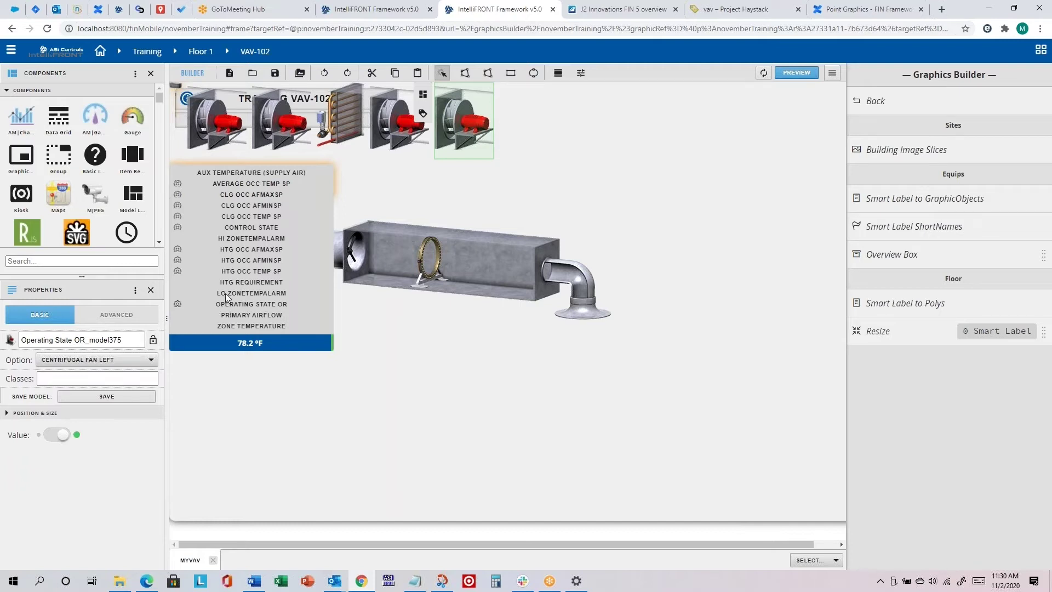
key(Delete)
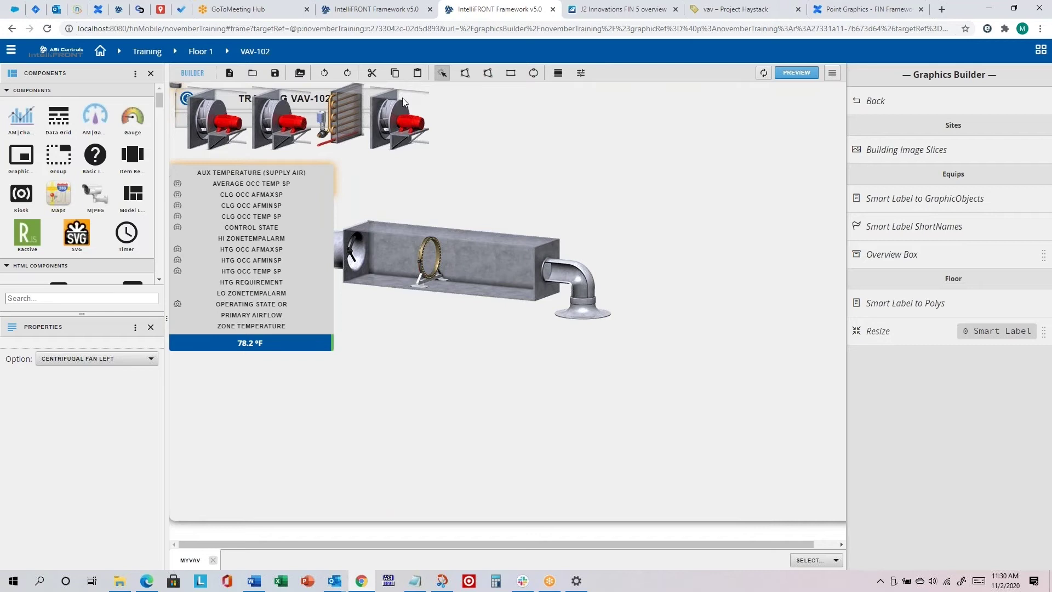
Move the Primary Airflow halo out of the duct, and place it back inside near the duct's middle
click(427, 262)
drag(426, 262, 505, 113)
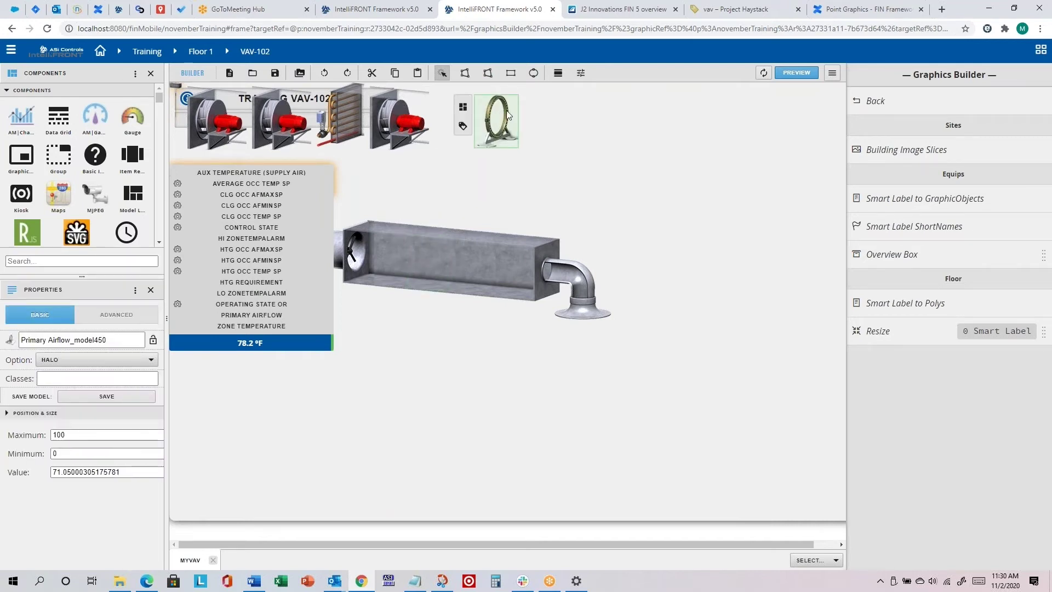
click(550, 166)
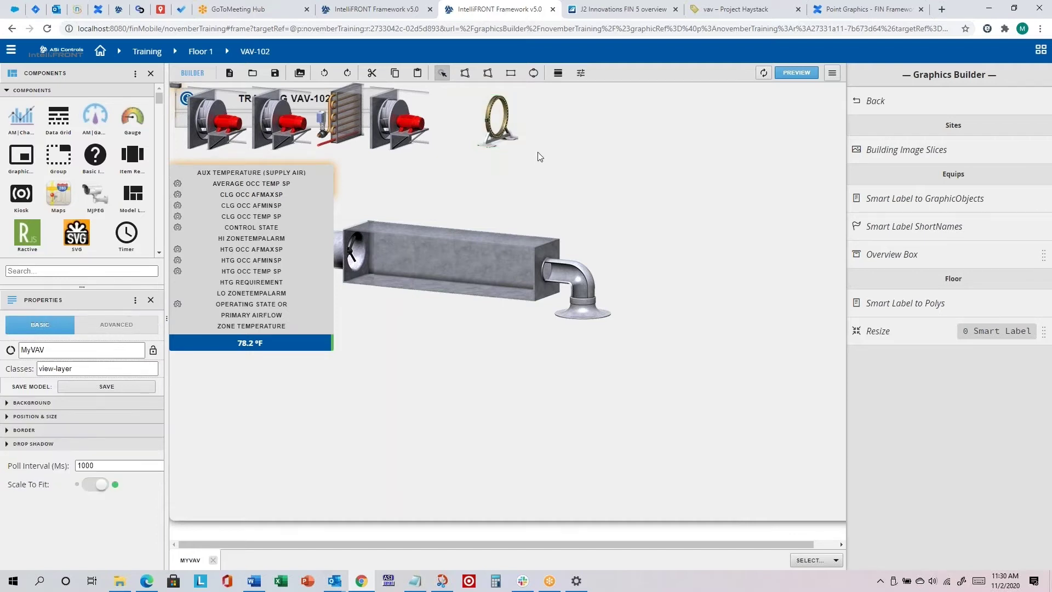
click(497, 114)
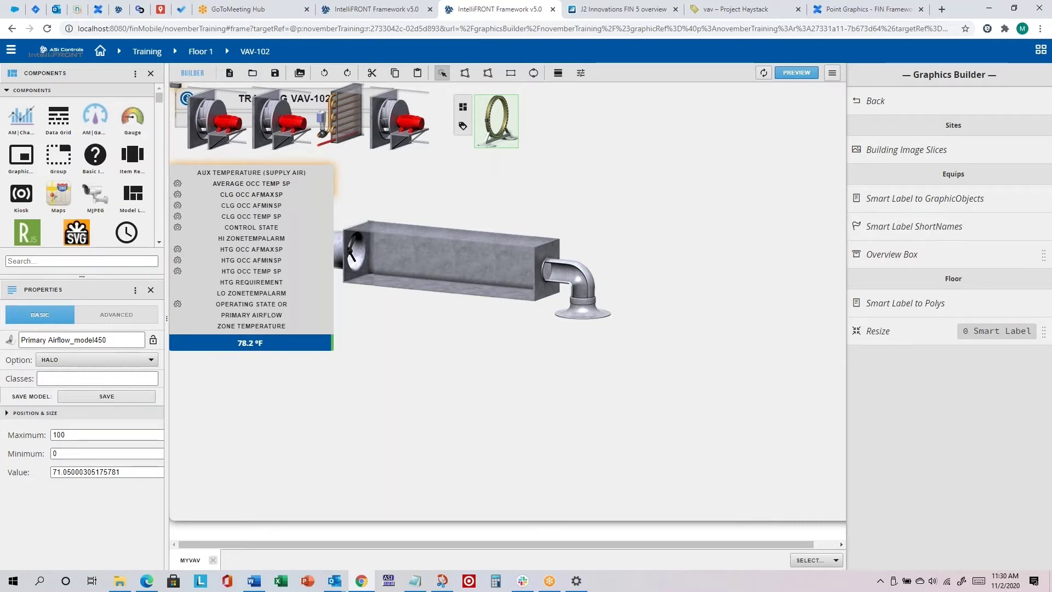
drag(482, 139, 430, 260)
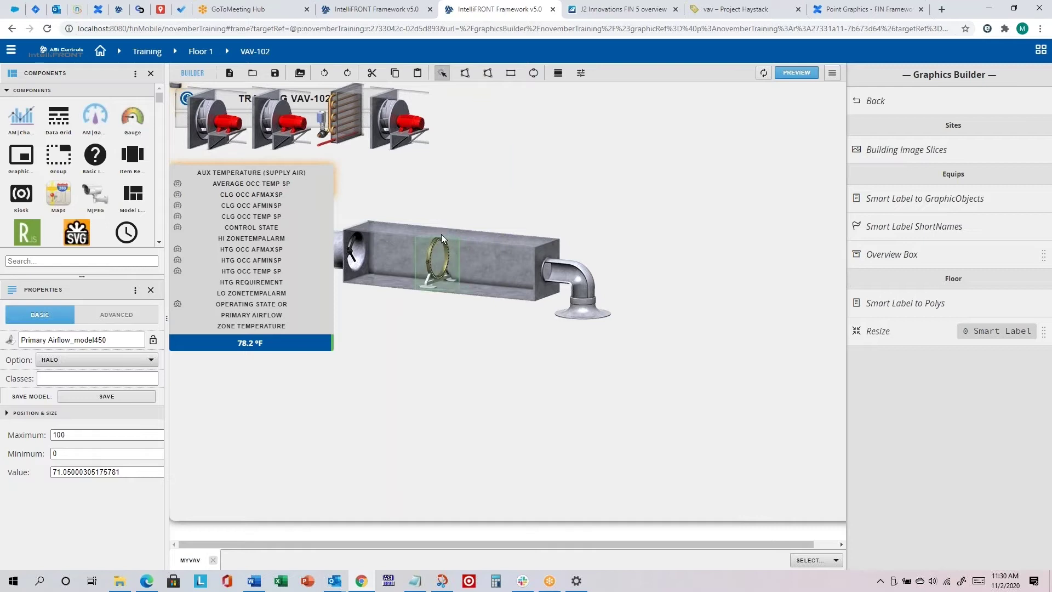
click(430, 261)
Examine the name of the Primary Airflow halo in its properties to identify which point it represents
drag(20, 341, 99, 346)
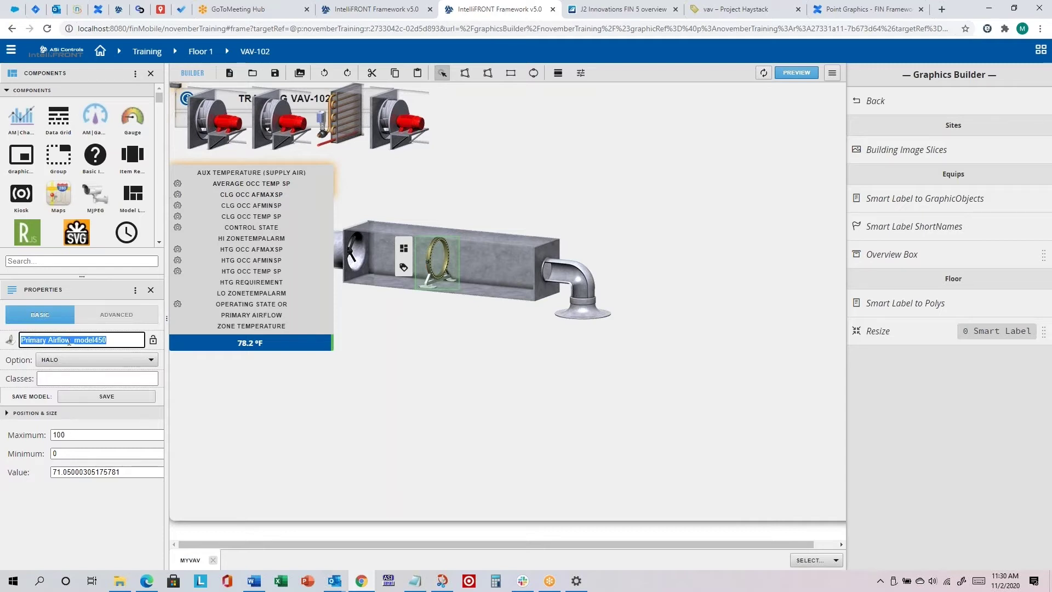
click(41, 339)
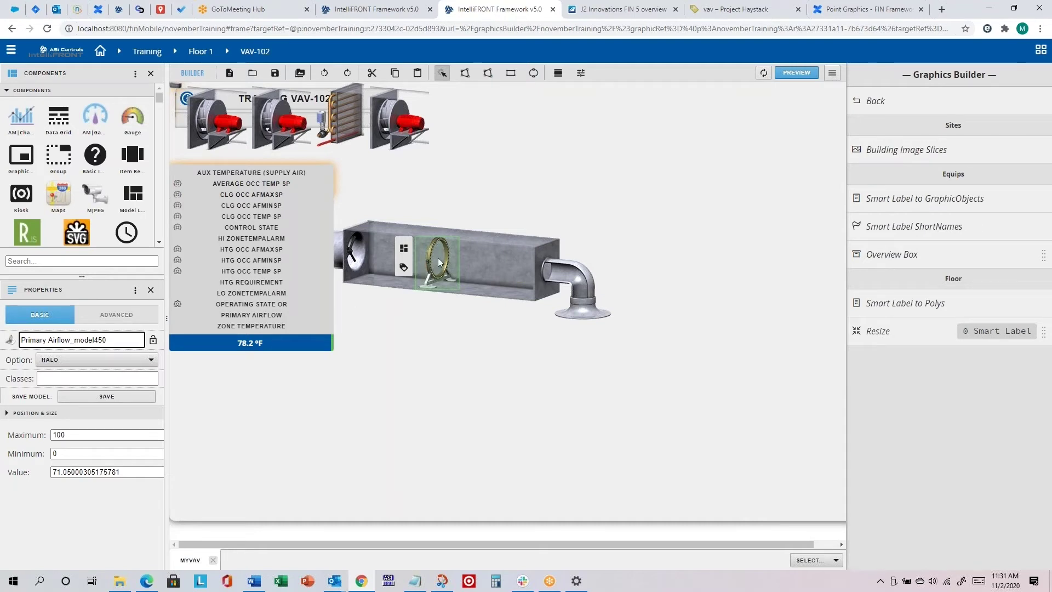
click(500, 186)
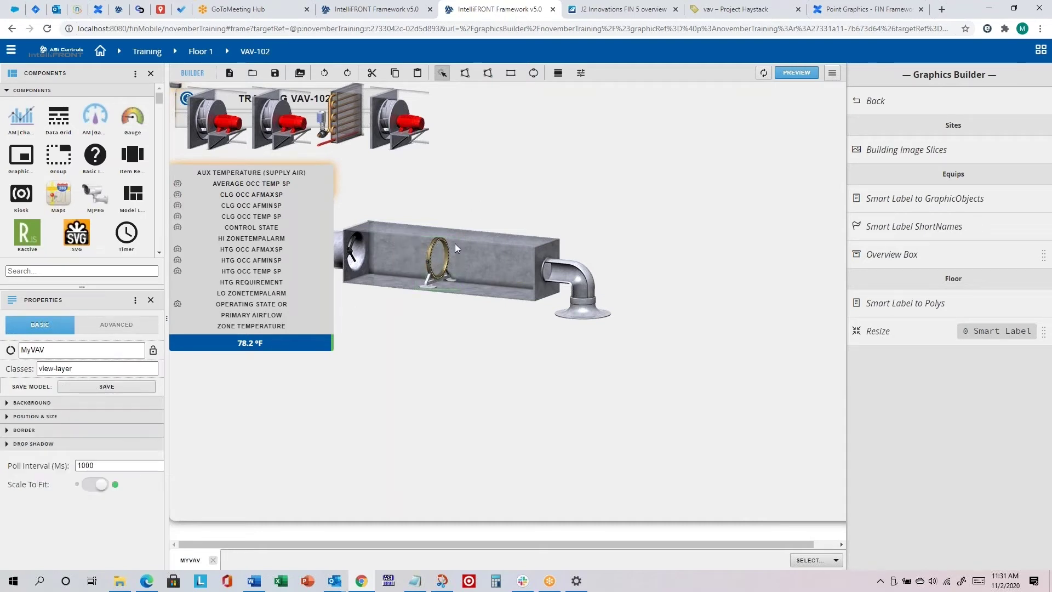
click(435, 264)
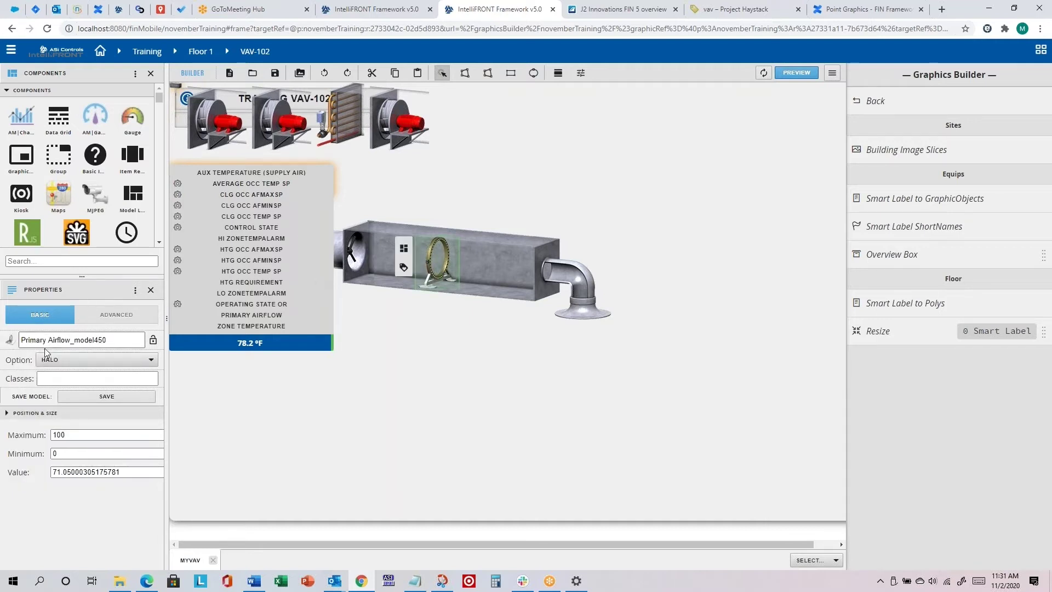
Shift the Primary Airflow halo slightly toward the duct inlet and delete the LO ZoneTempAlarm centrifugal fan
drag(436, 254, 425, 257)
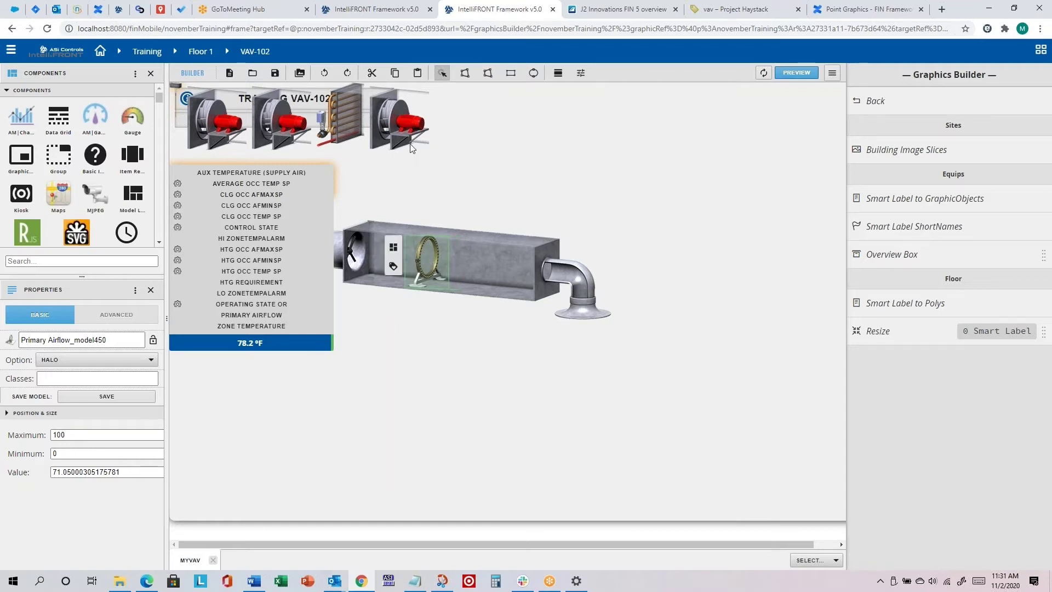
click(400, 117)
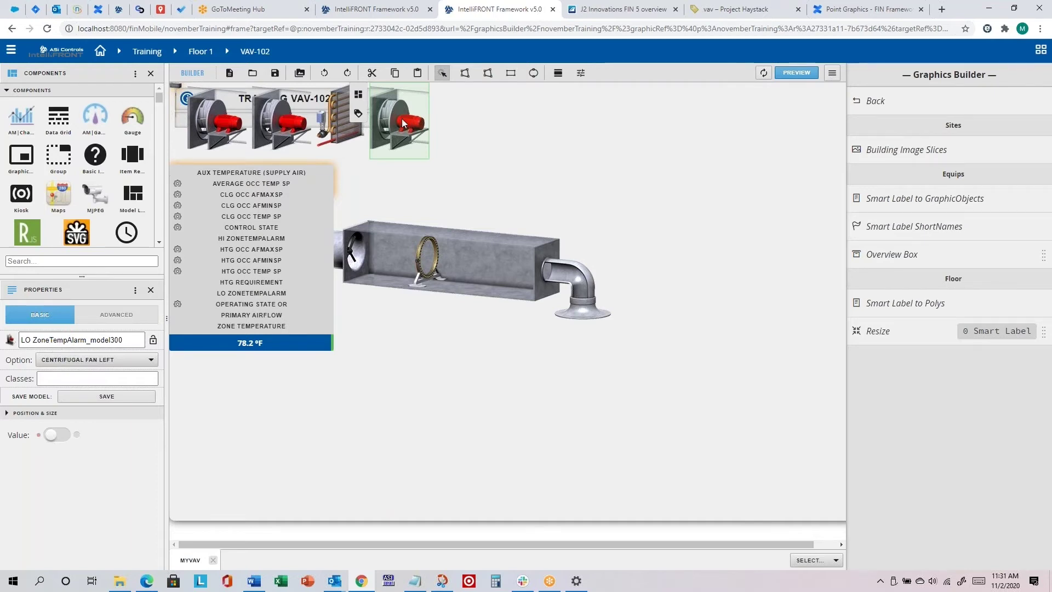
key(Delete)
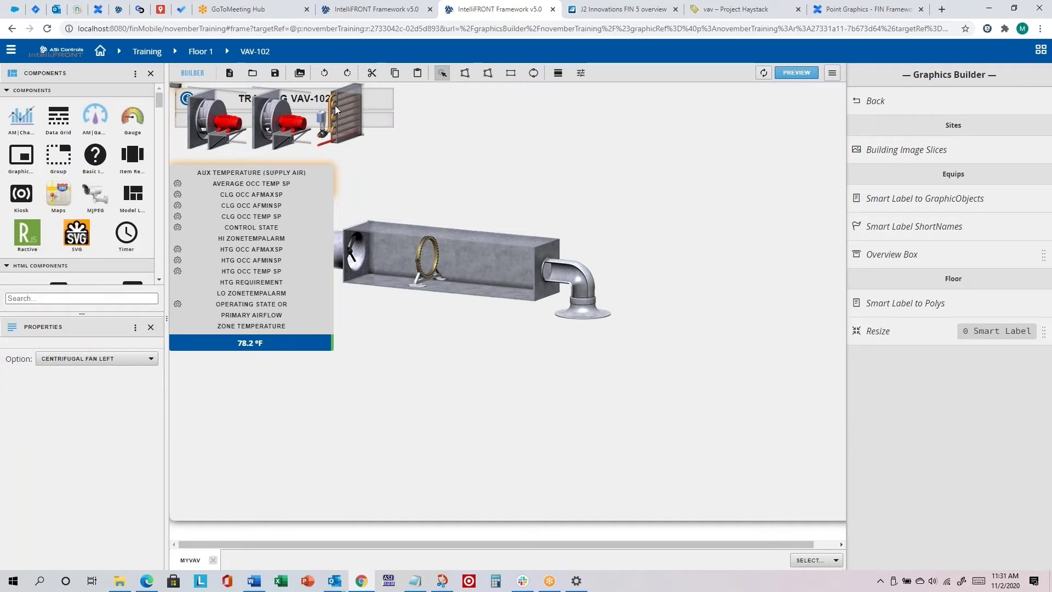
Move the HTG Requirement heating coil into the duct, just downstream of the Primary Airflow halo
click(350, 113)
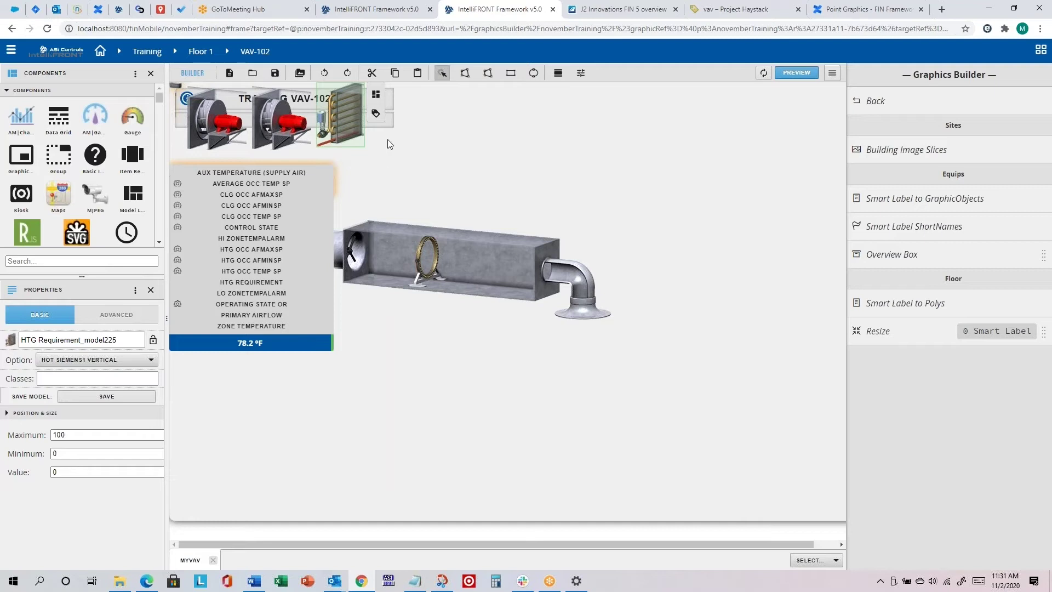
drag(340, 104, 467, 222)
click(468, 223)
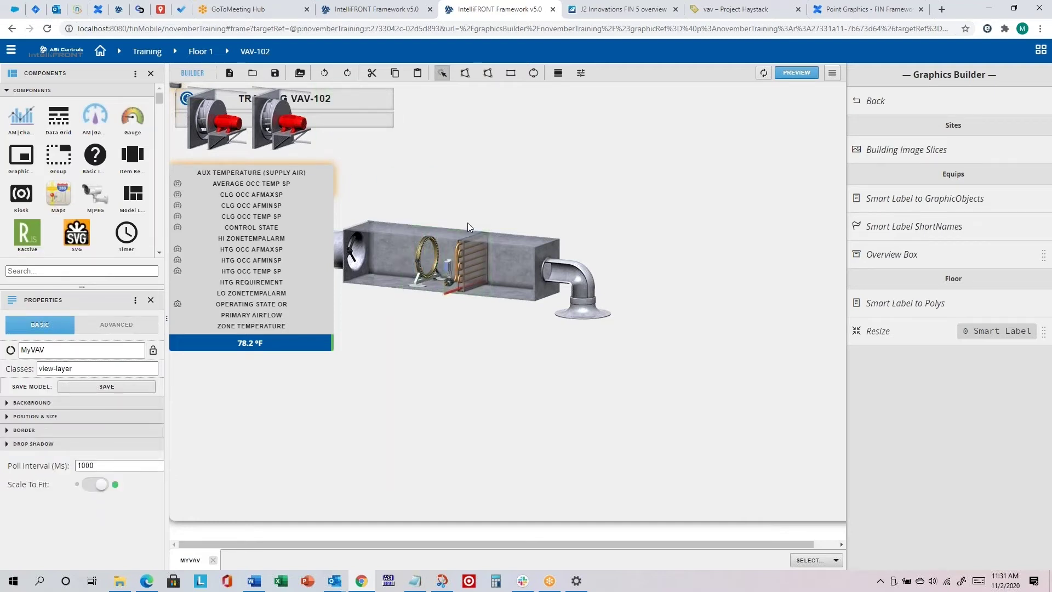
click(471, 261)
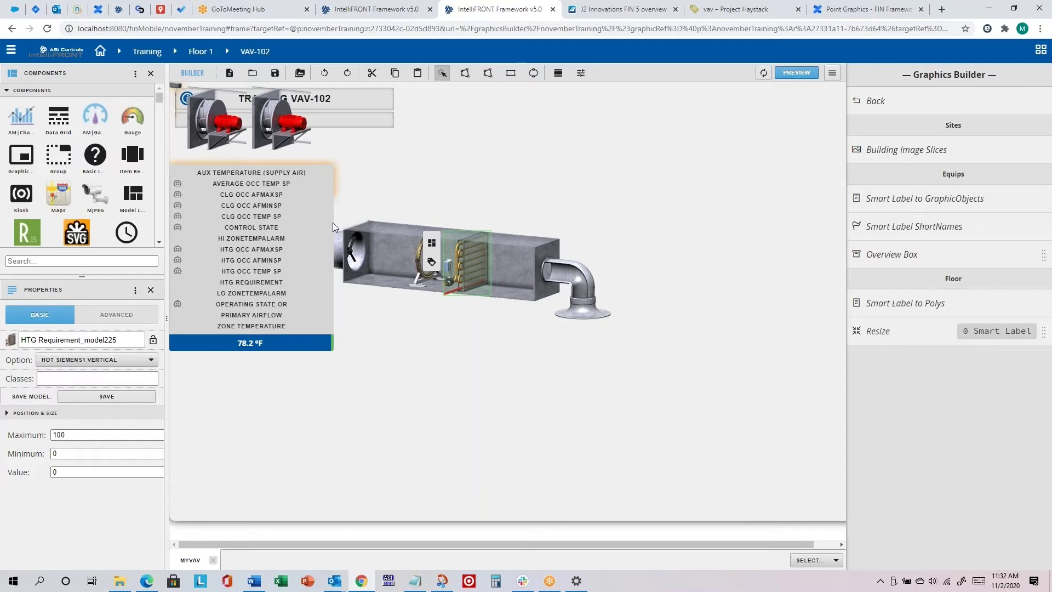
Delete the HI ZoneTempAlarm and Control State centrifugal fans from the graphic
click(267, 138)
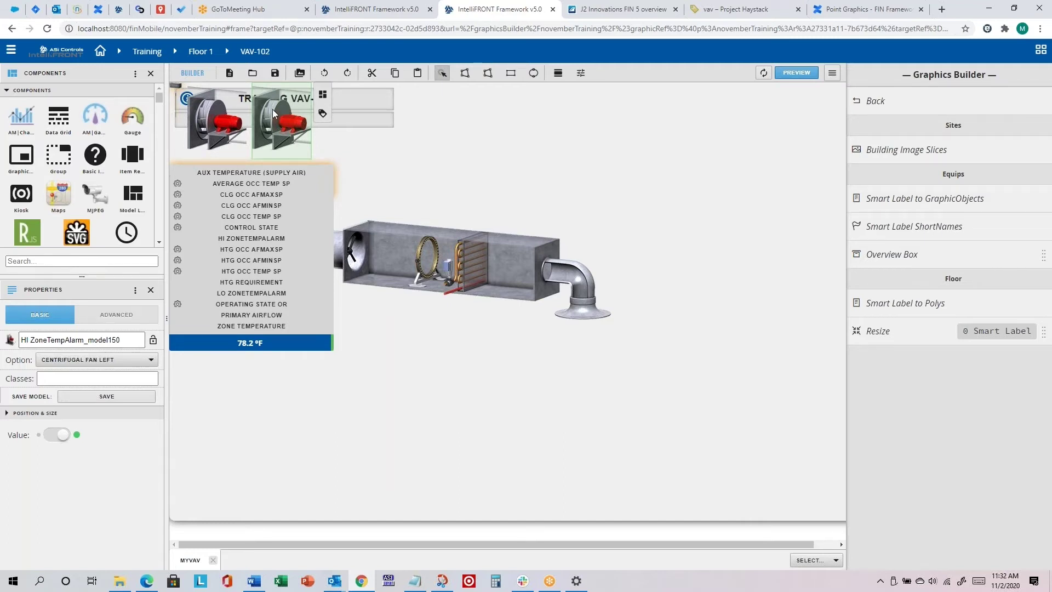
key(Delete)
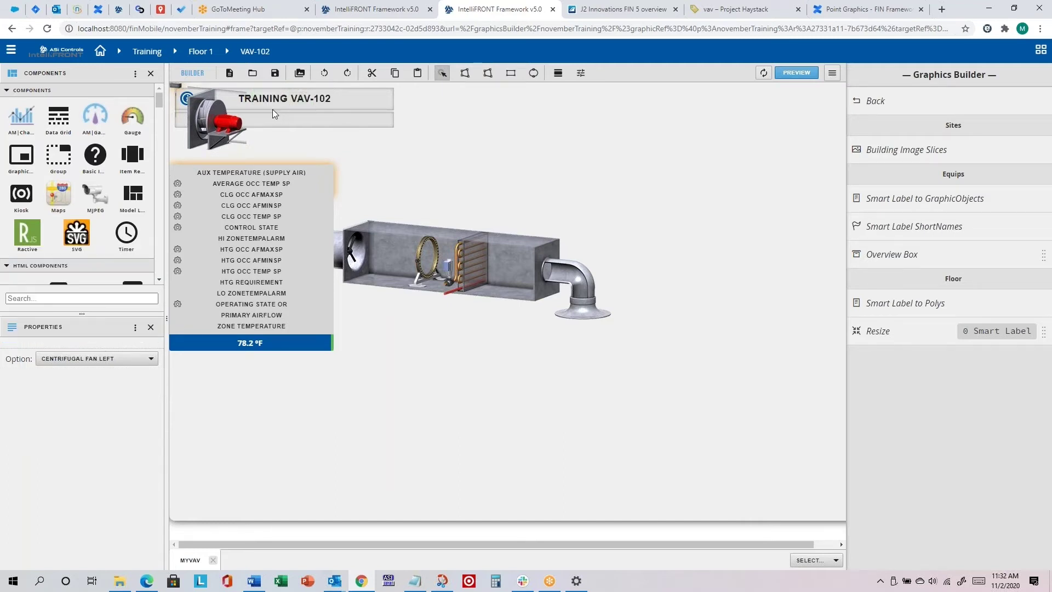
click(213, 123)
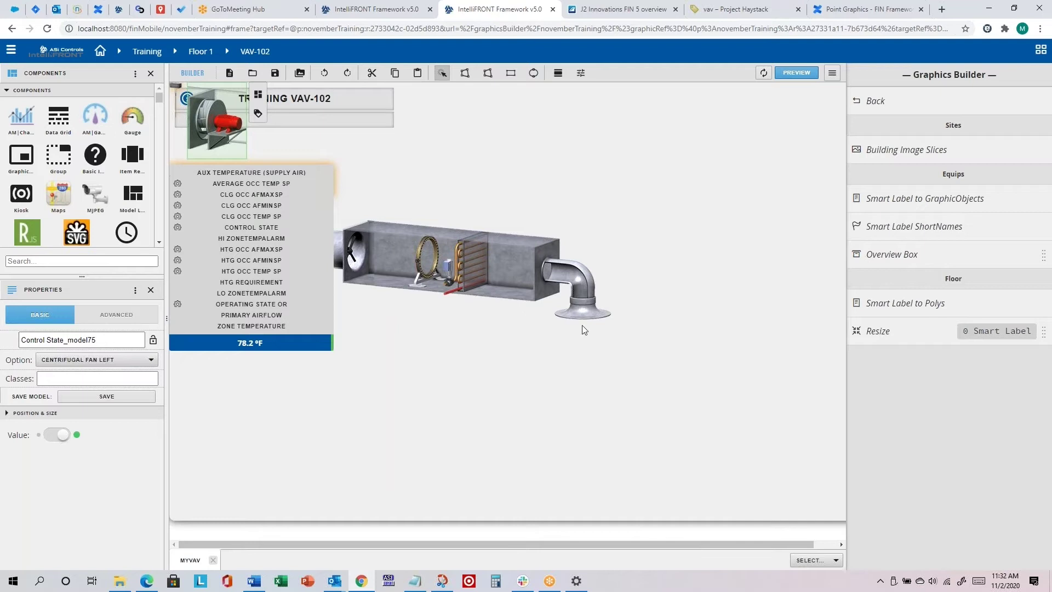
click(470, 254)
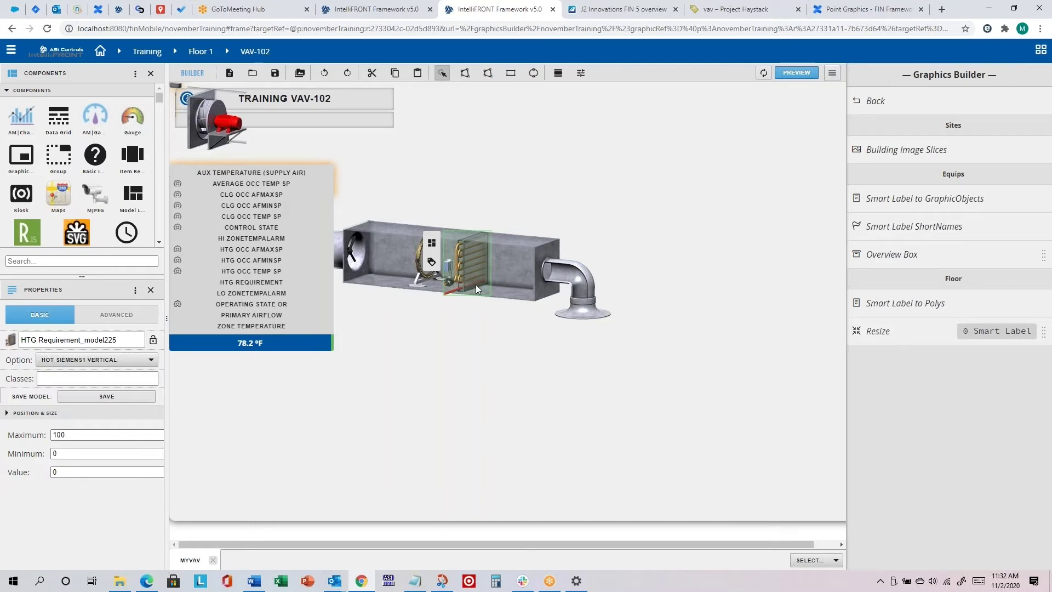
click(225, 124)
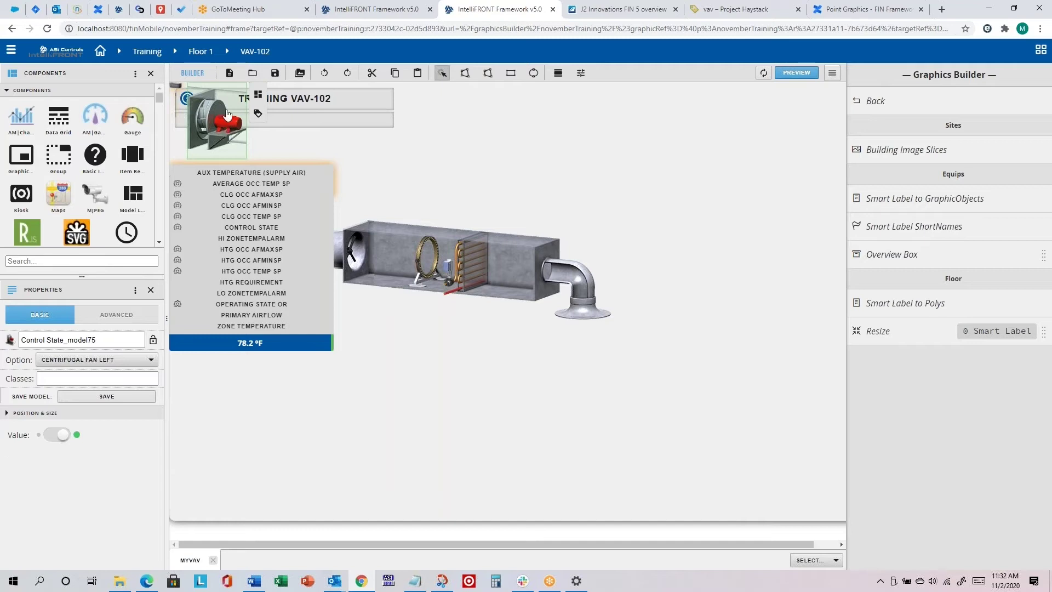
key(Delete)
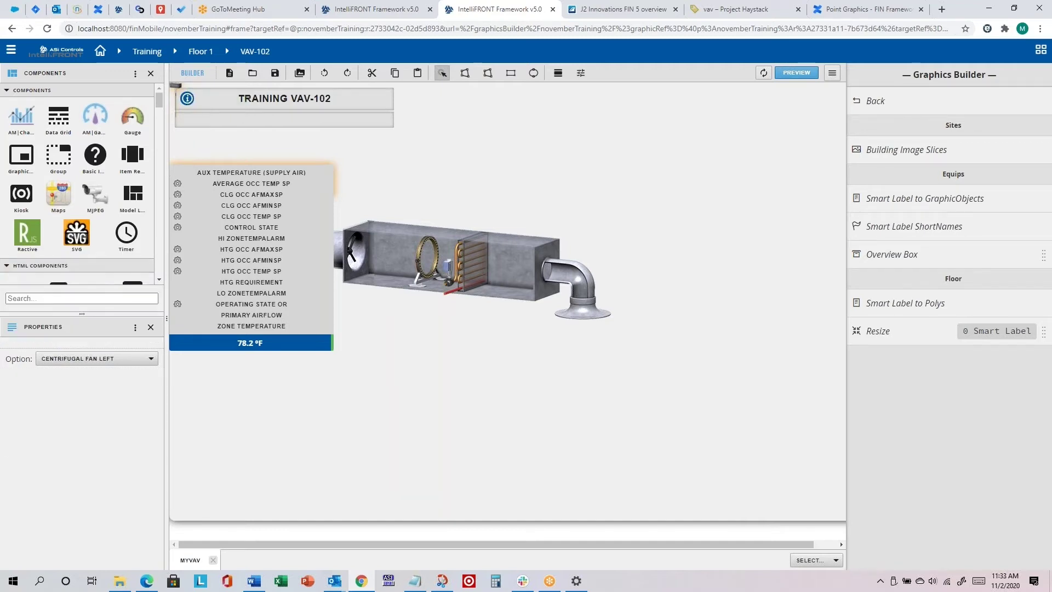
Place the Aux Temperature (Supply Air) sensor at the duct outlet, with its probe reaching into the elbow
click(179, 87)
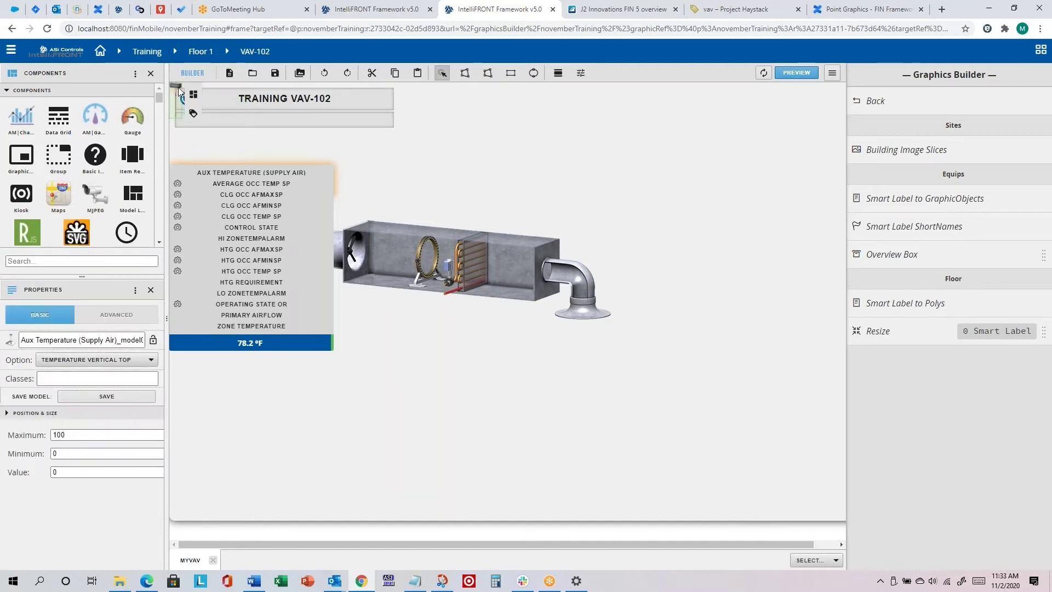
drag(176, 84, 517, 224)
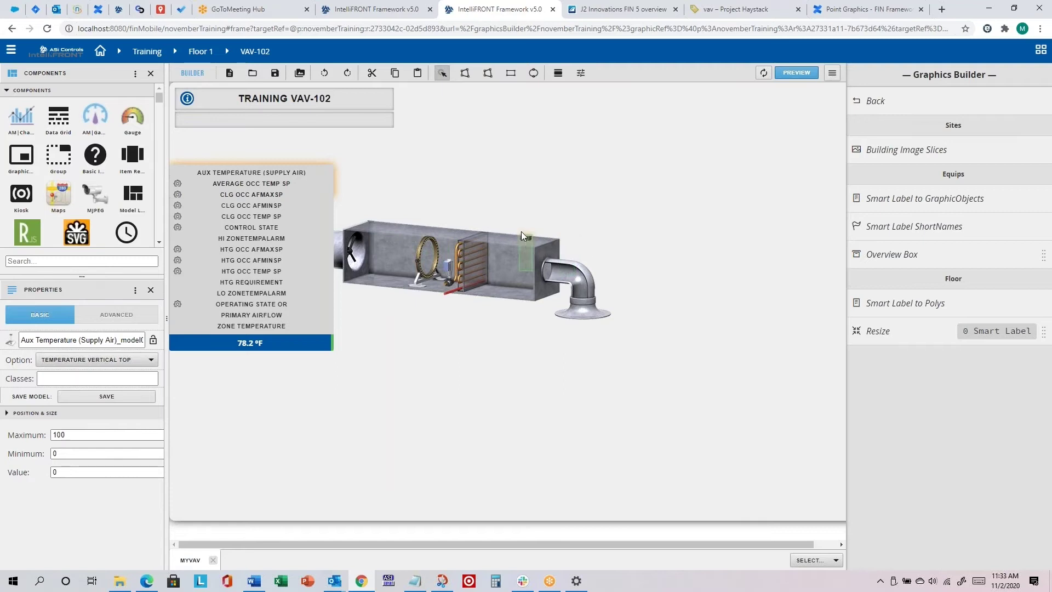
drag(525, 229, 587, 245)
drag(565, 252, 567, 251)
click(646, 186)
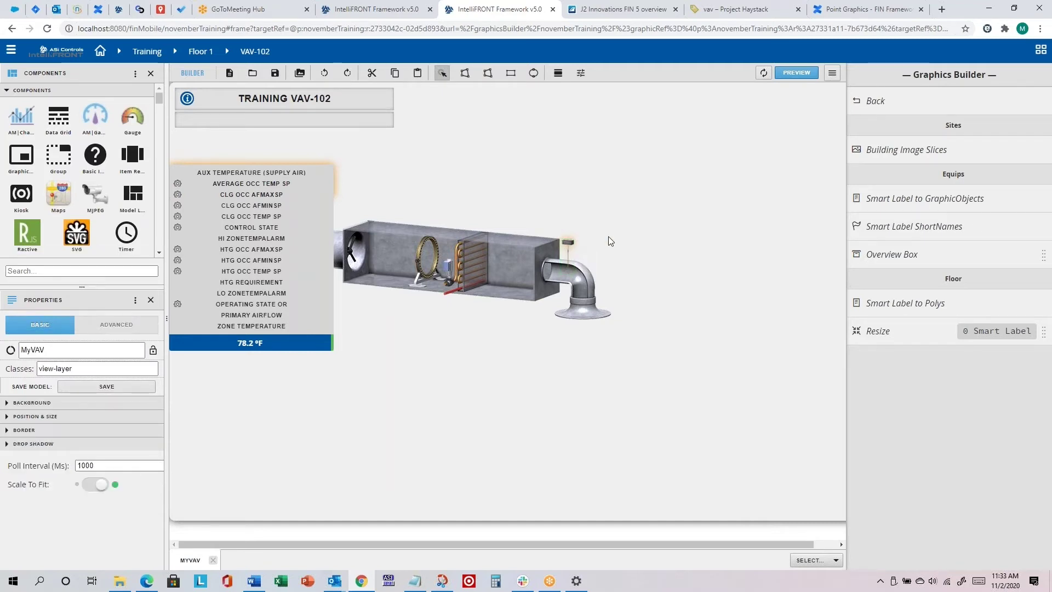
Examine the names of the halo, heating coil and temperature sensor in their properties to identify the point each represents
click(568, 240)
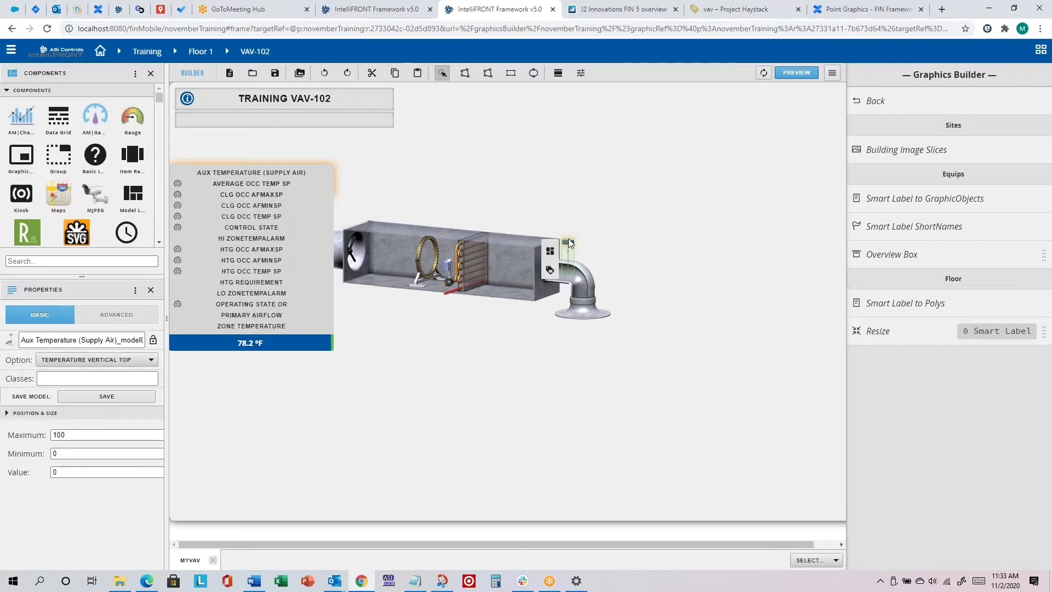
click(428, 263)
double_click(41, 341)
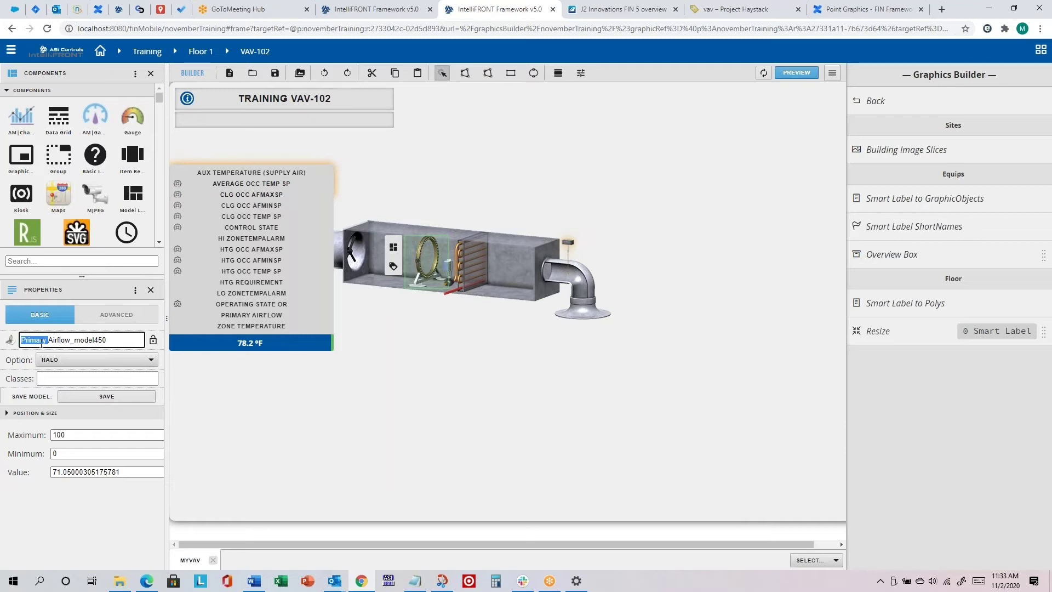
click(476, 251)
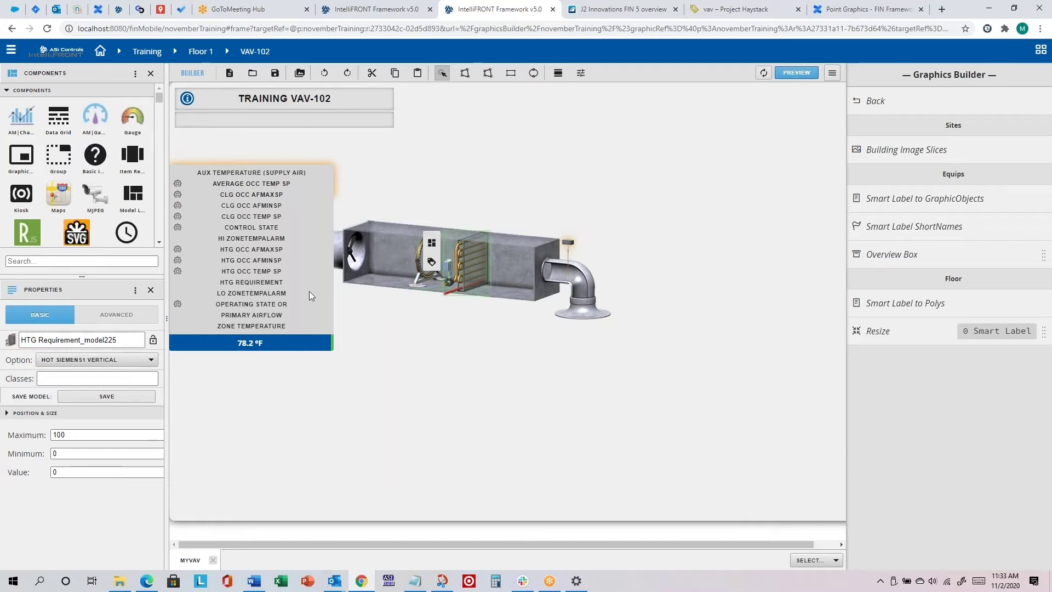
double_click(29, 340)
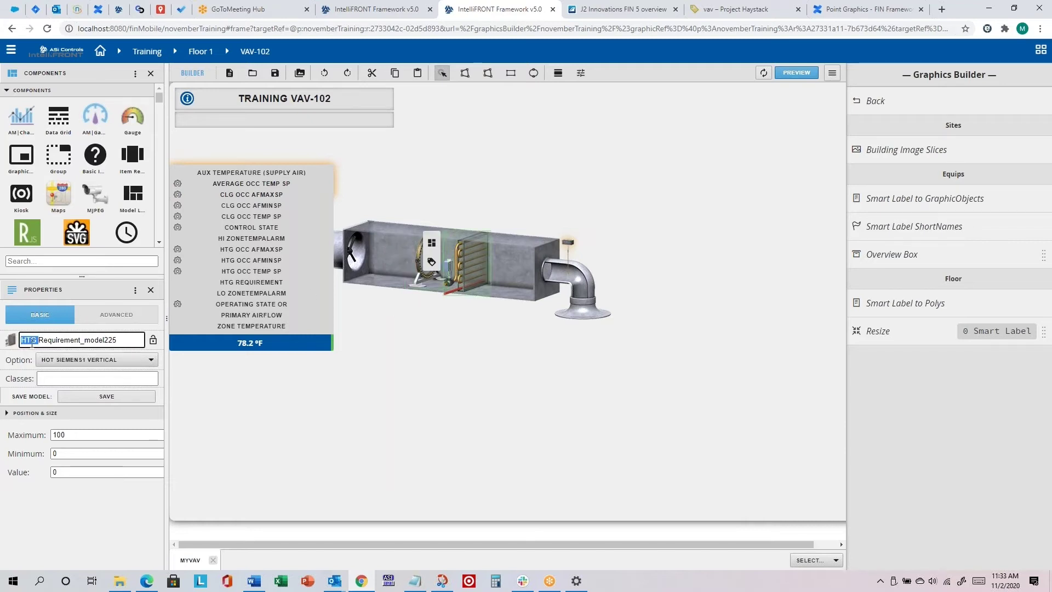
click(568, 243)
double_click(29, 340)
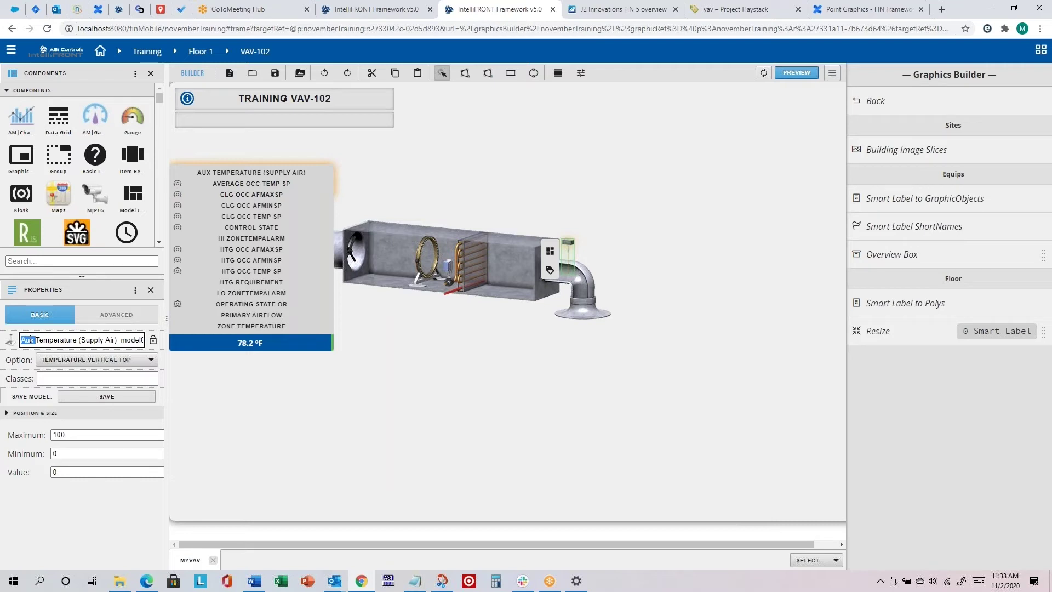
Switch to the training guide PDF in Edge and review the example VAV graphic and the points listed under Add Components for
key(alt+Tab)
scroll(317, 297, up, 10)
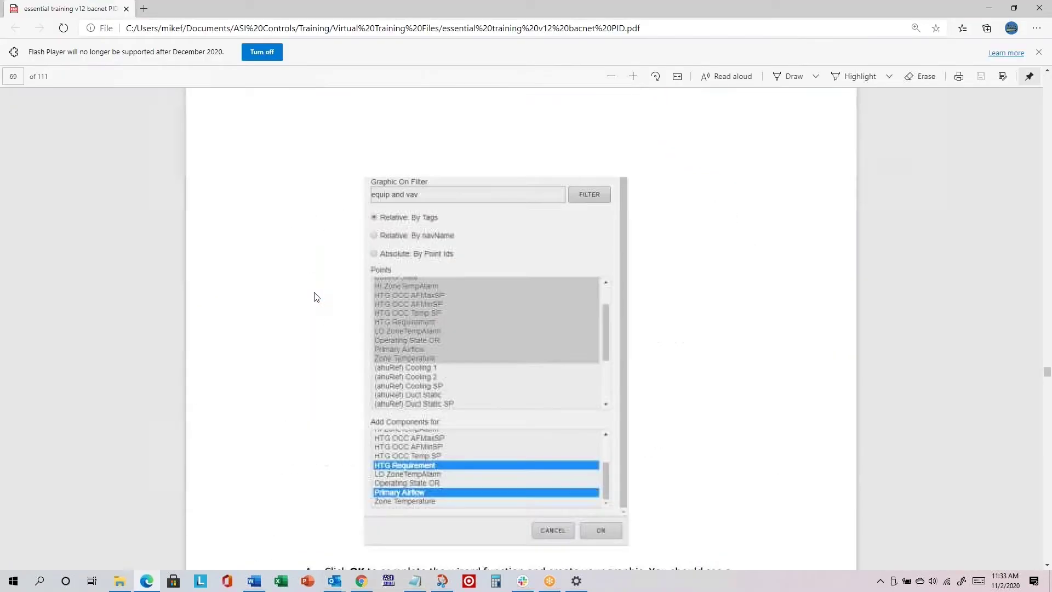
scroll(315, 297, up, 8)
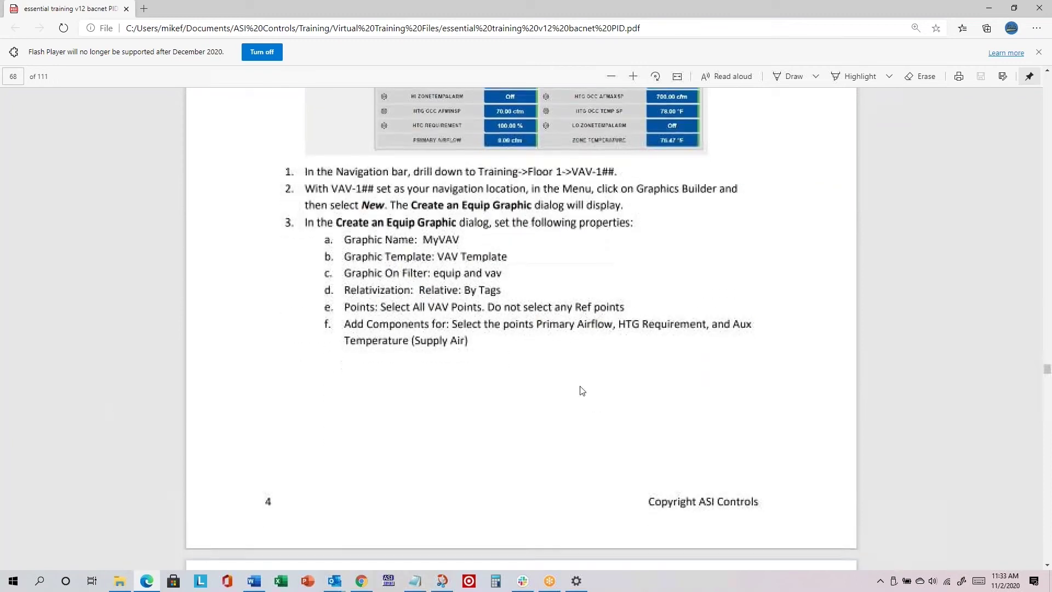
drag(534, 323, 597, 344)
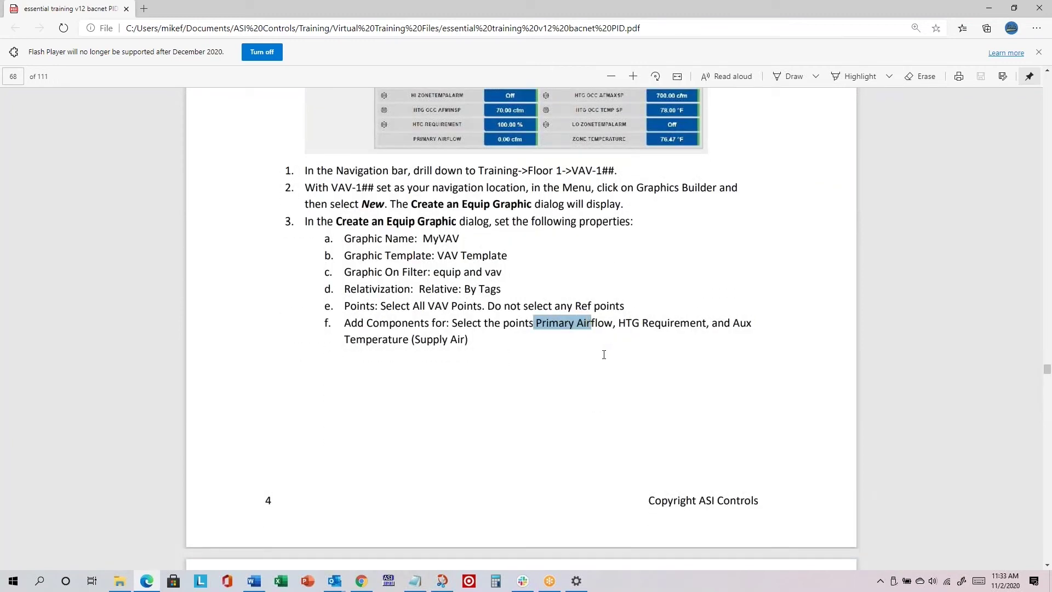
drag(468, 340, 544, 312)
scroll(546, 310, up, 4)
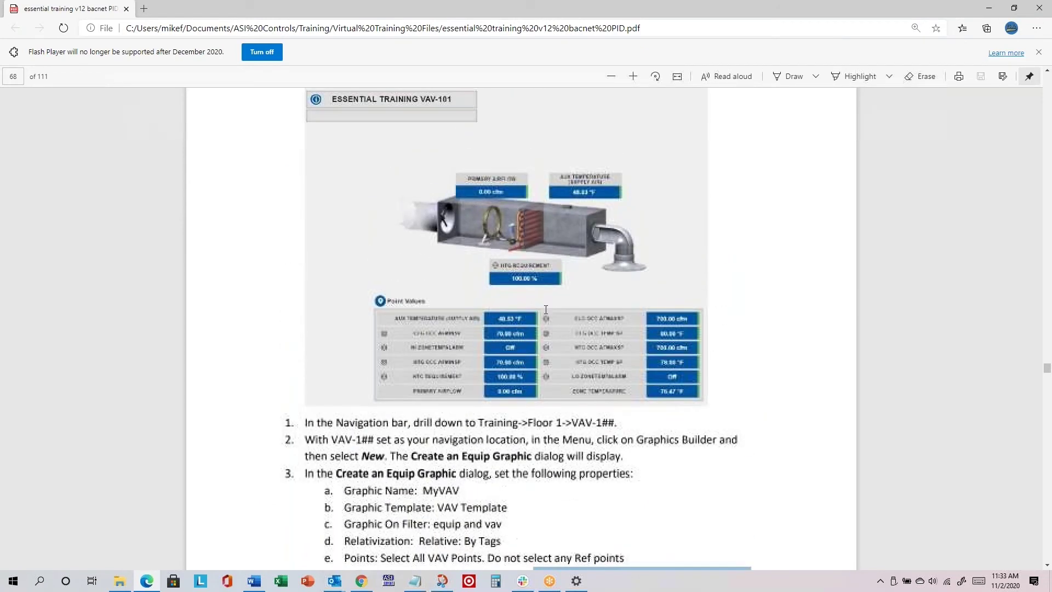
scroll(538, 244, down, 2)
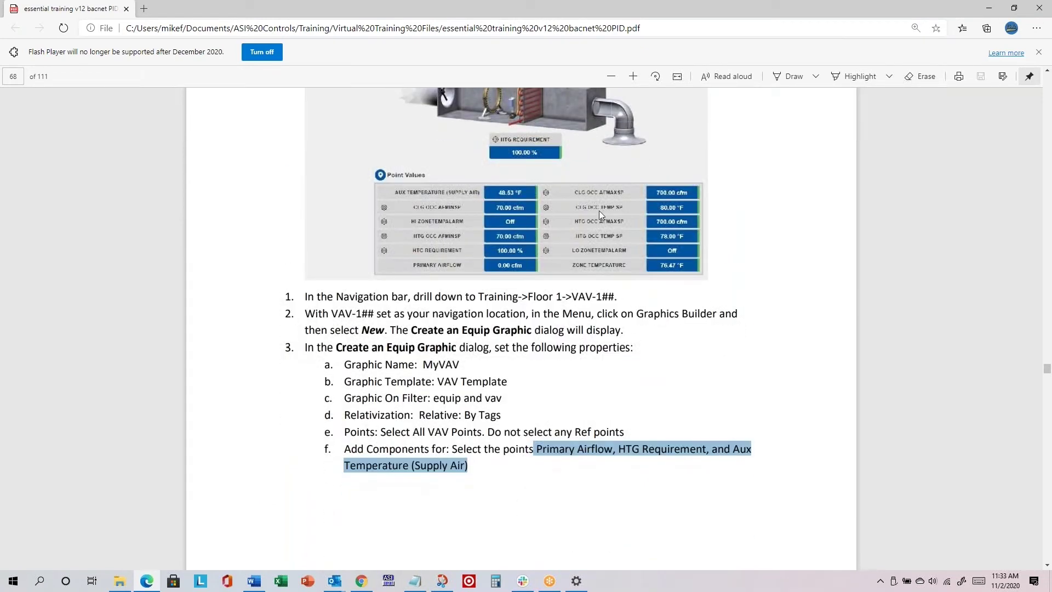
scroll(600, 213, up, 2)
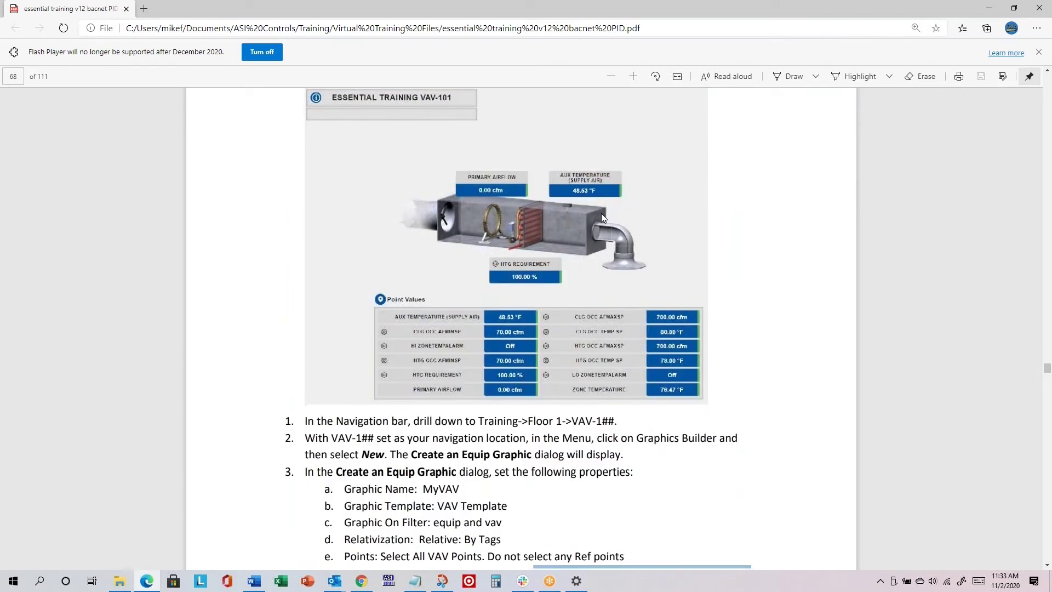
scroll(600, 213, down, 2)
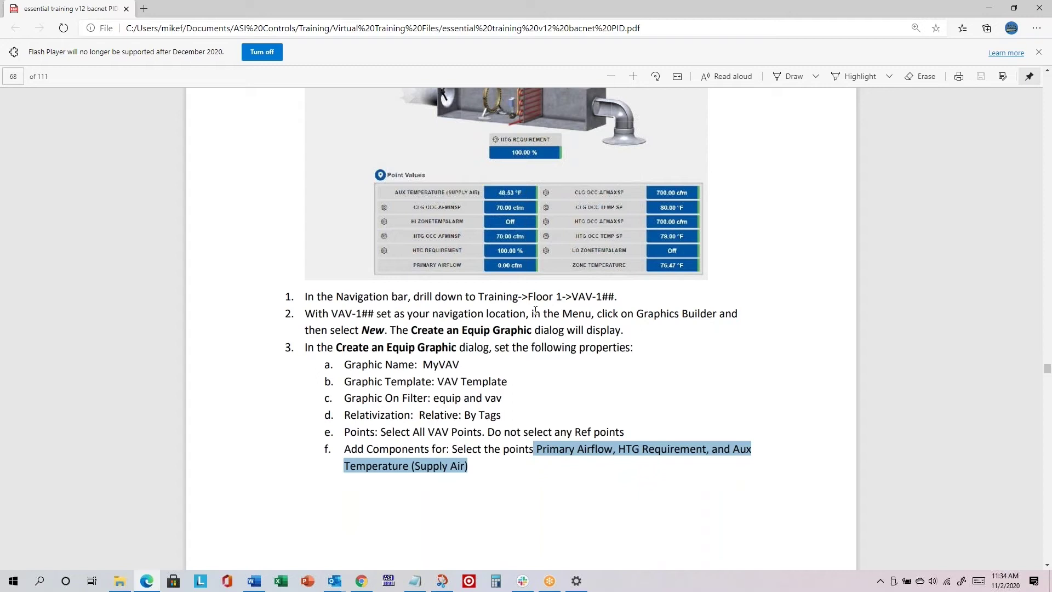
Read the guide's following instructions on positioning the graphic objects and moving the smart labels to them
scroll(627, 314, down, 15)
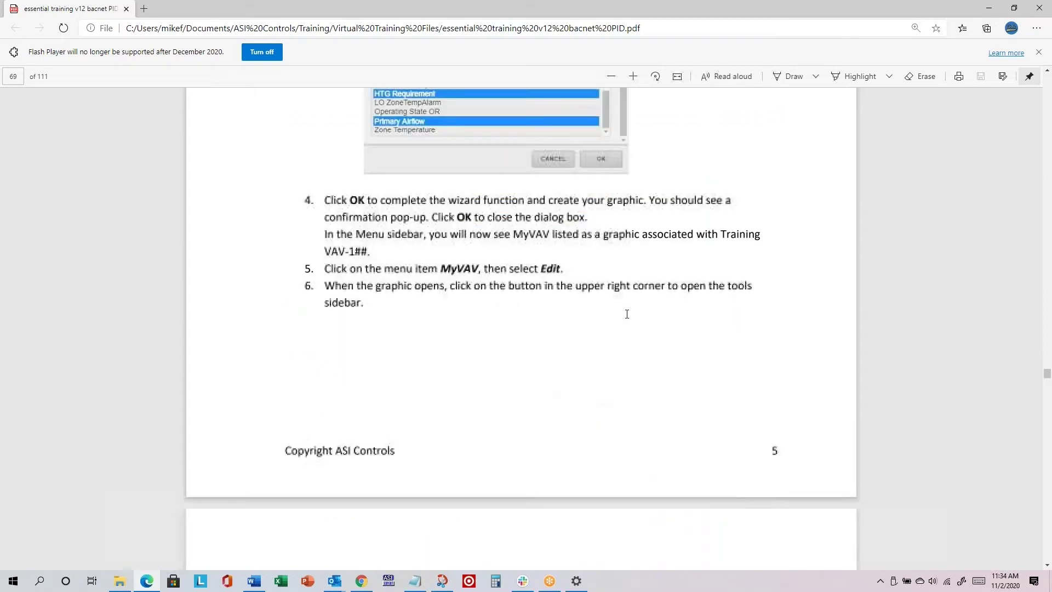
scroll(627, 314, down, 7)
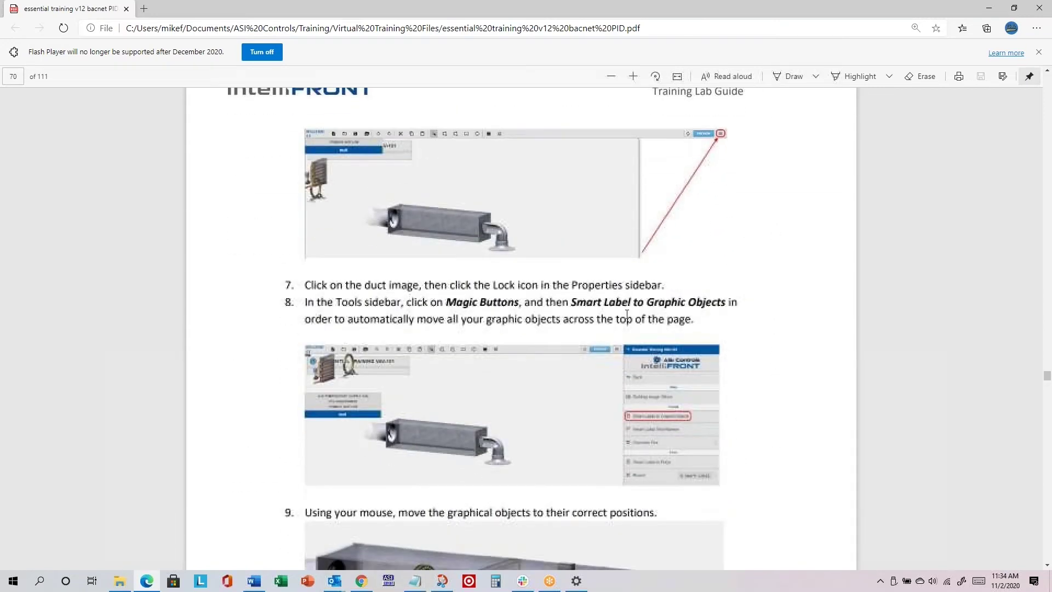
scroll(627, 314, down, 5)
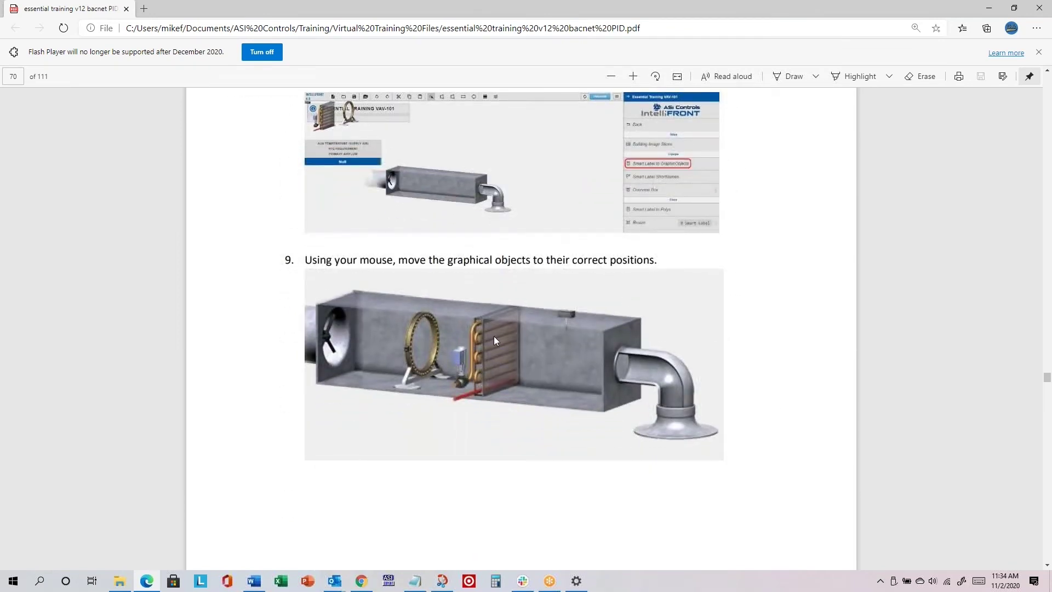
scroll(495, 341, down, 2)
scroll(496, 340, down, 3)
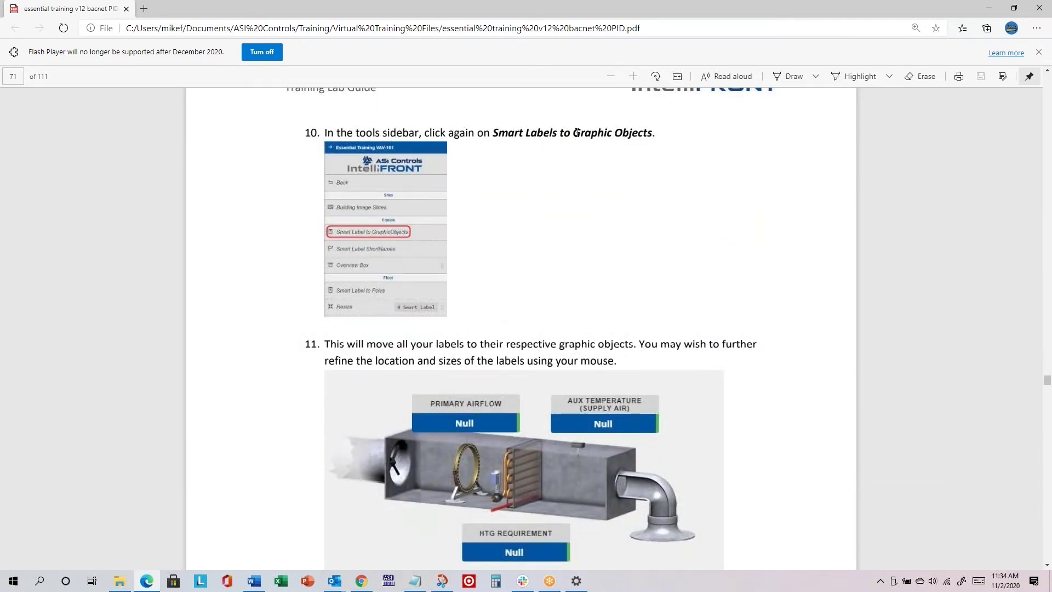
Switch back to the IntelliFRONT graphics builder, apply Smart Label to GraphicObjects, and check the HTG Requirement and Aux Temperature labels
key(alt+Tab)
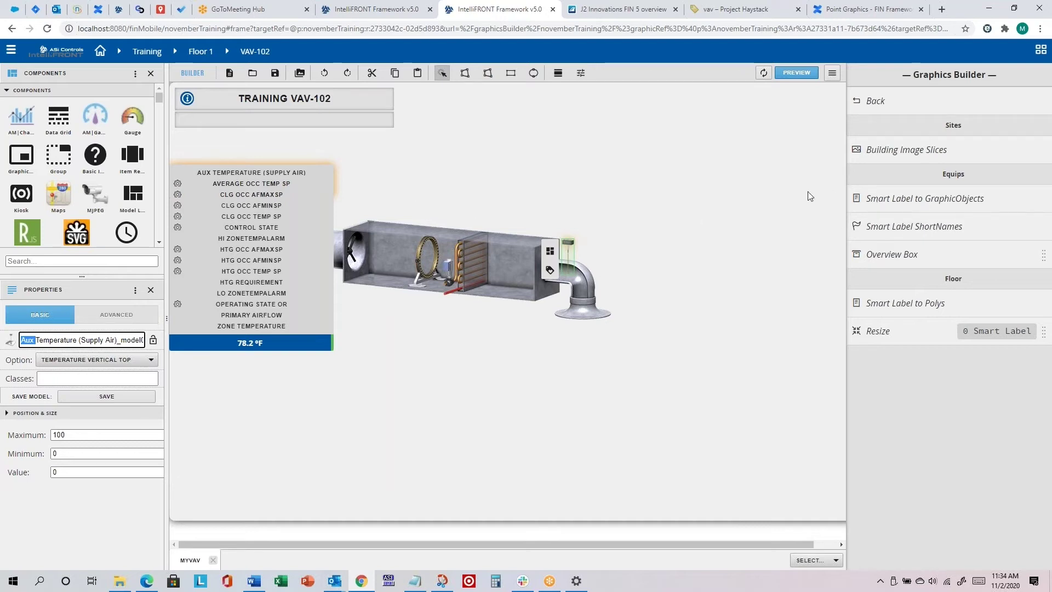
click(892, 204)
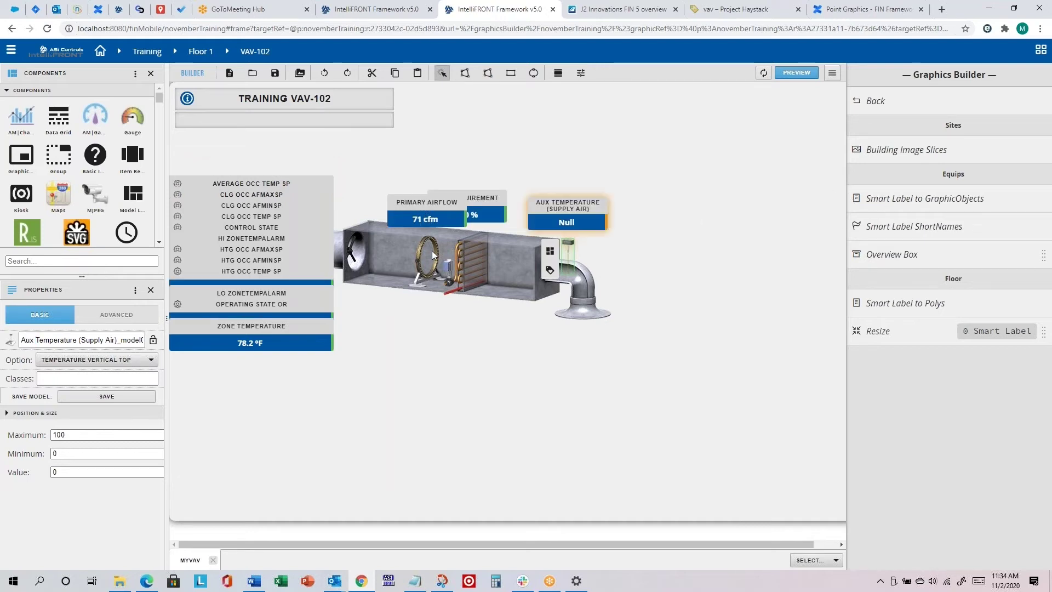
click(487, 196)
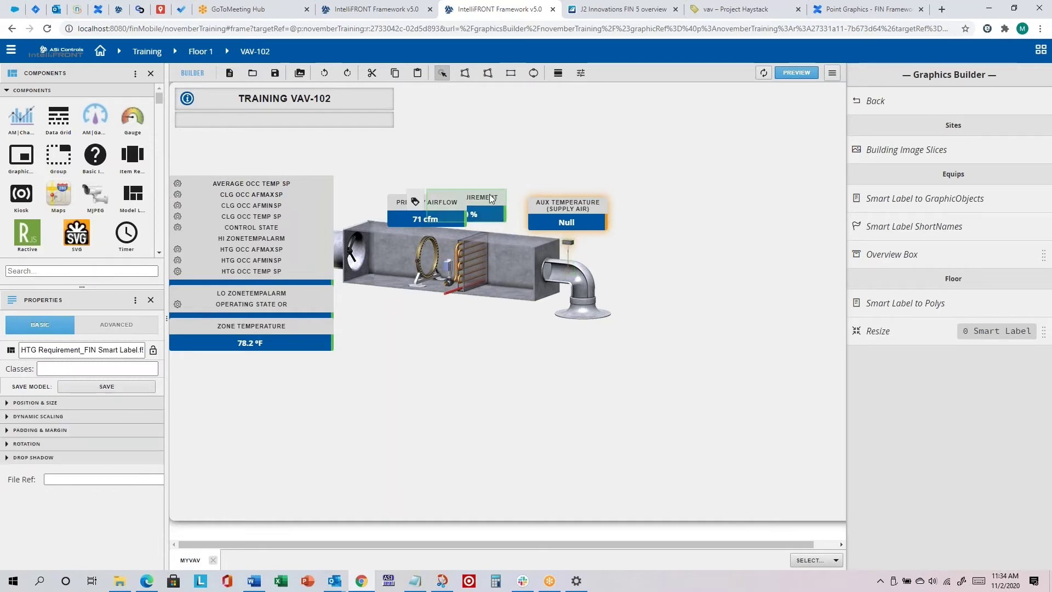
click(571, 206)
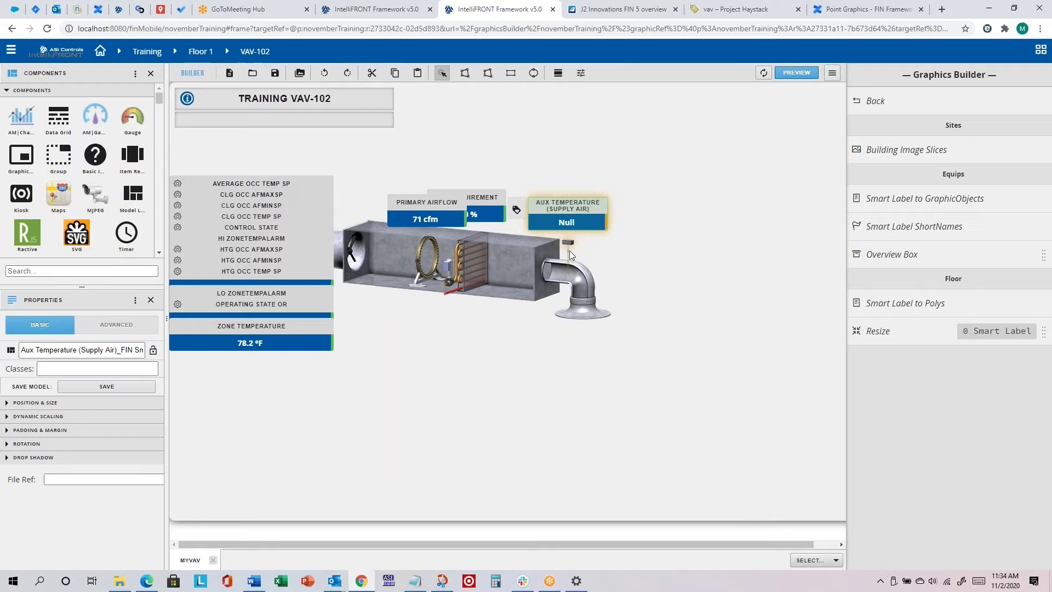
Move the HTG Requirement label below the duct, beneath the heating coil, clear of the Primary Airflow label
click(512, 139)
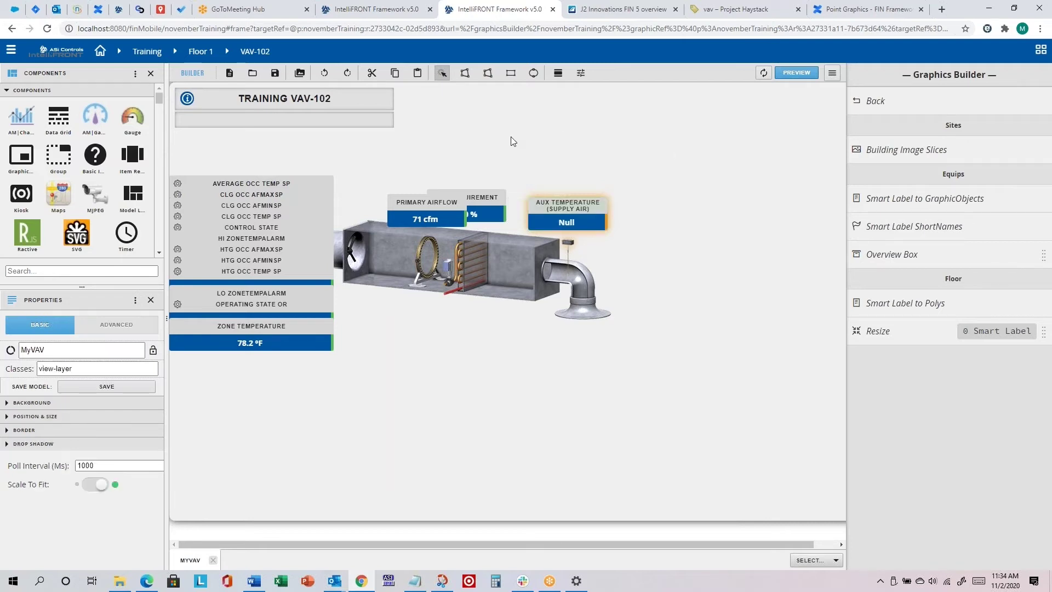
click(488, 199)
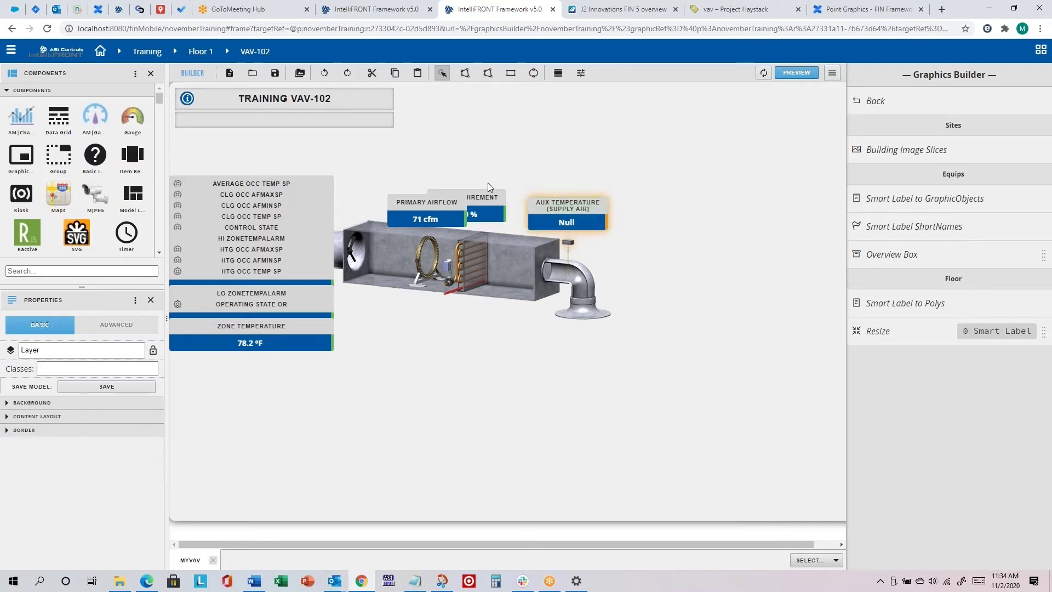
drag(488, 198, 495, 312)
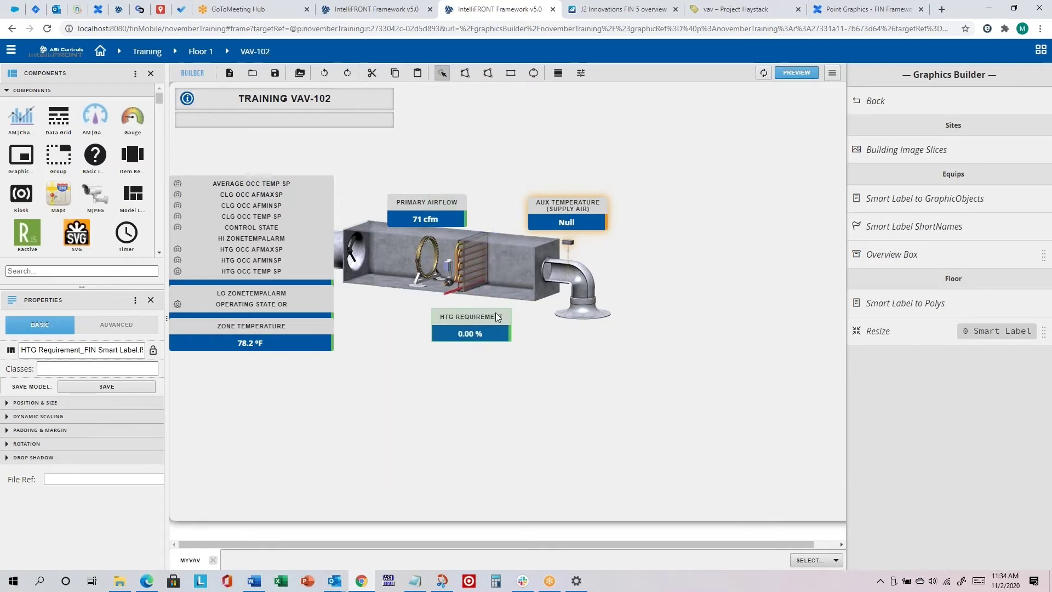
Resize the Primary Airflow, Aux Temperature and HTG Requirement smart labels together to medium
click(425, 207)
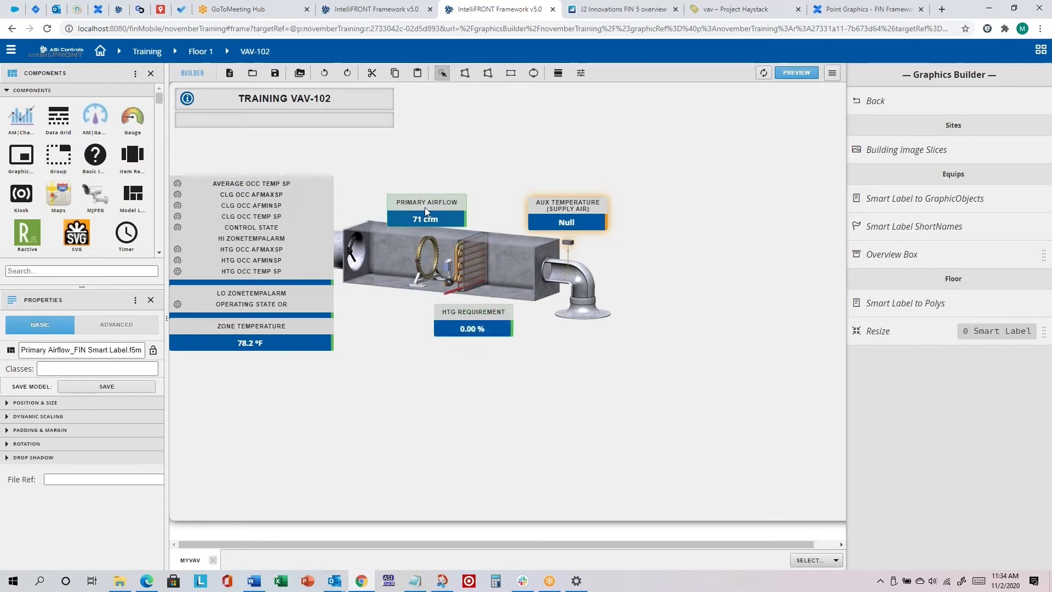
shift+click(535, 209)
shift+click(475, 316)
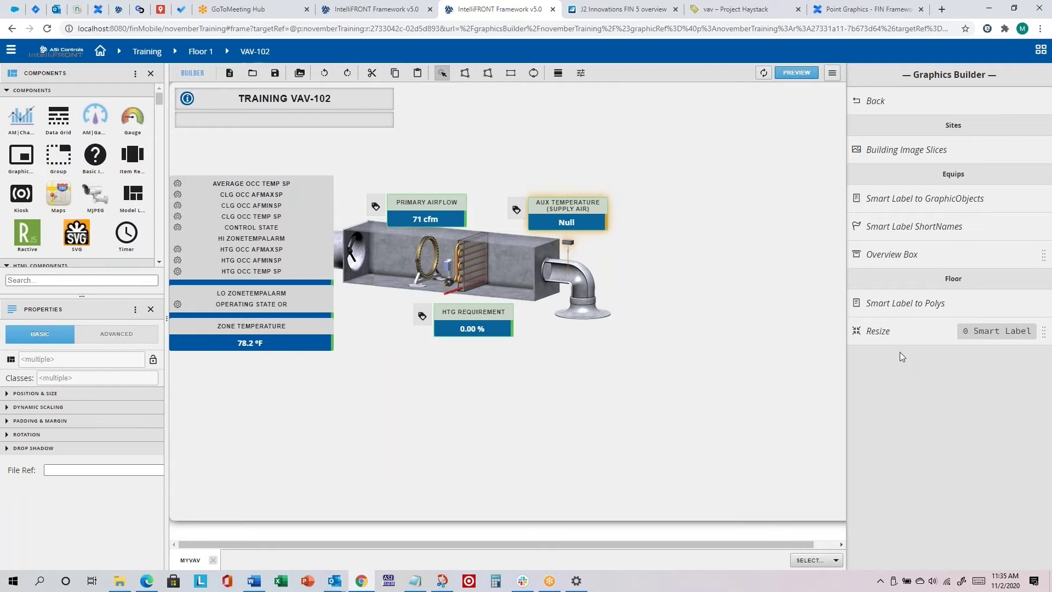
click(888, 340)
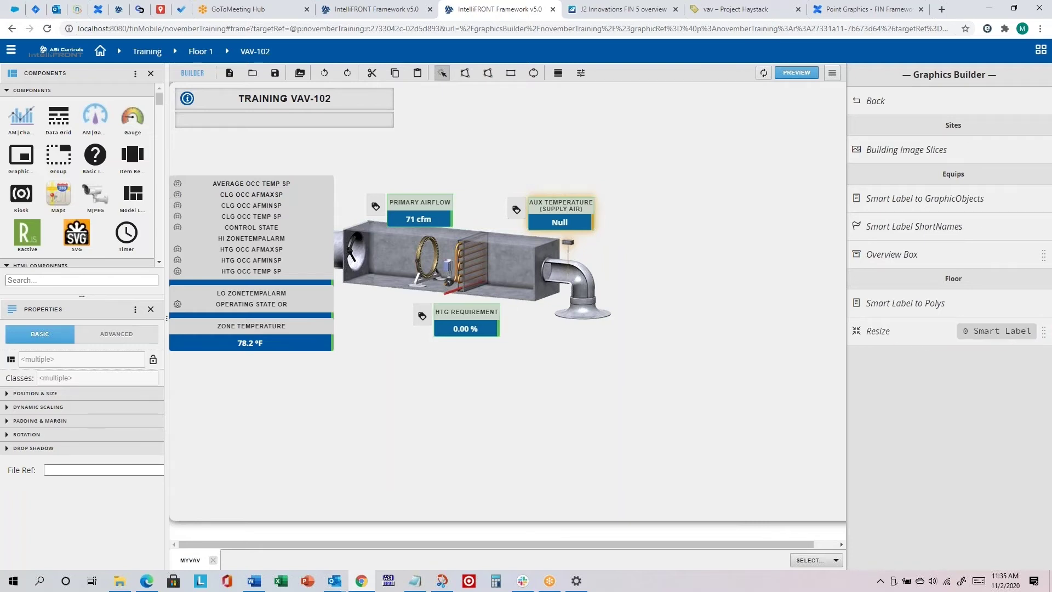
click(928, 336)
click(926, 337)
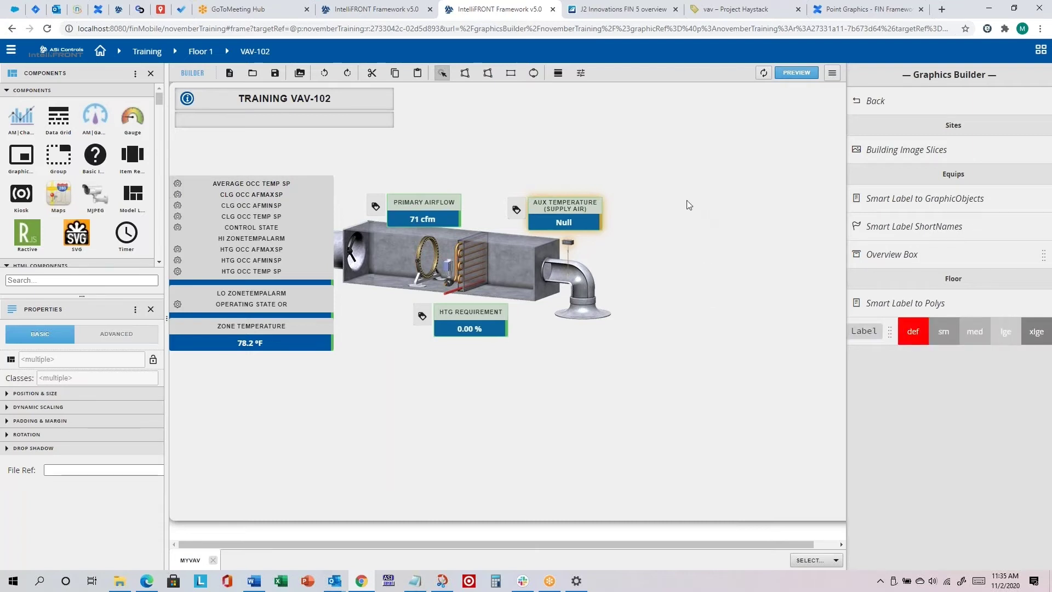
Delete the whole stack of unneeded point labels beside the duct, from Average Occ Temp SP down to Zone Temperature
click(716, 204)
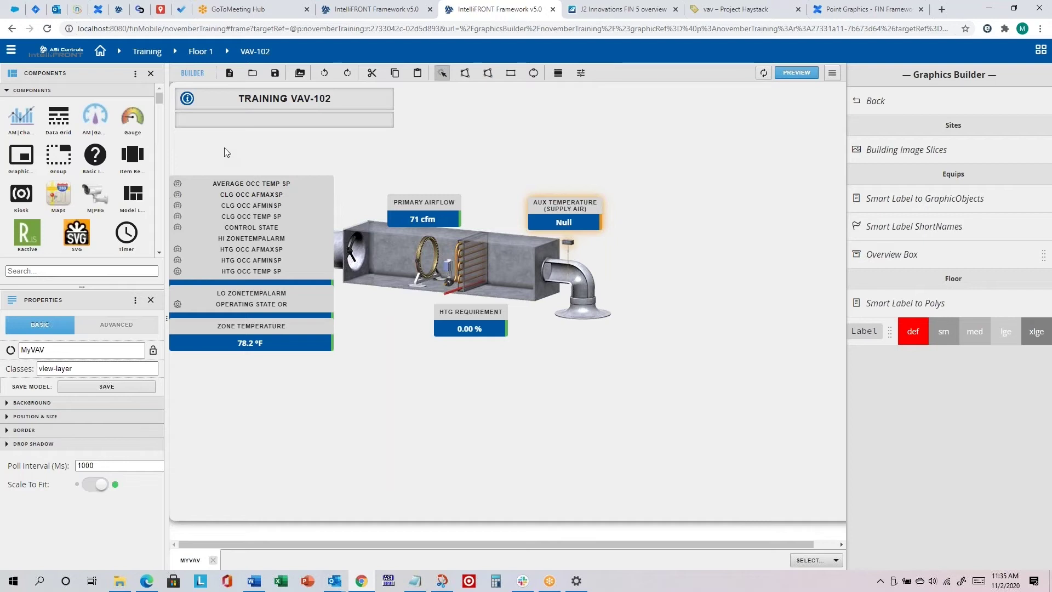
drag(203, 150, 232, 367)
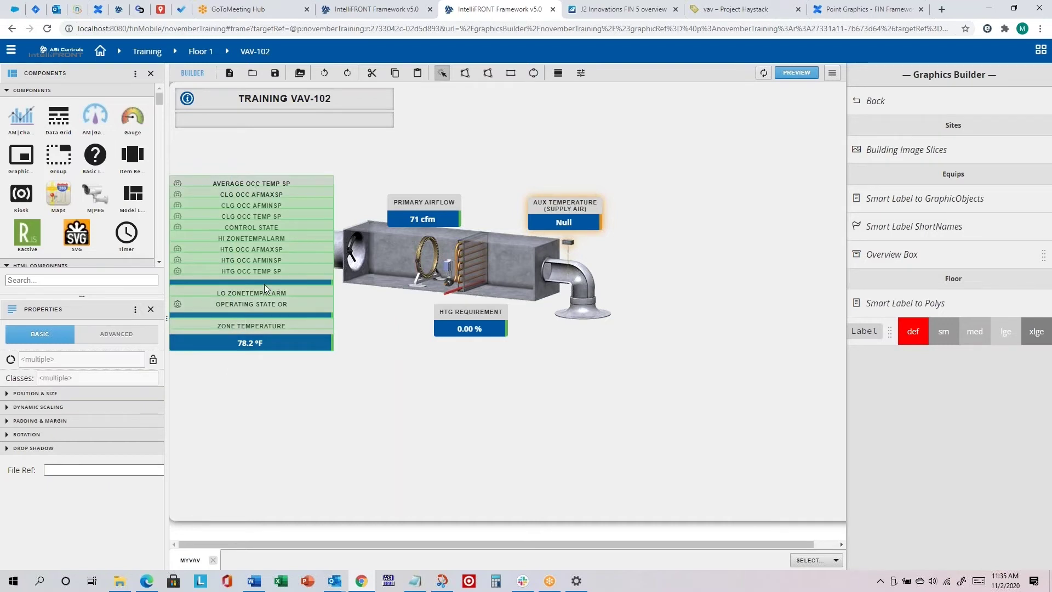
key(Delete)
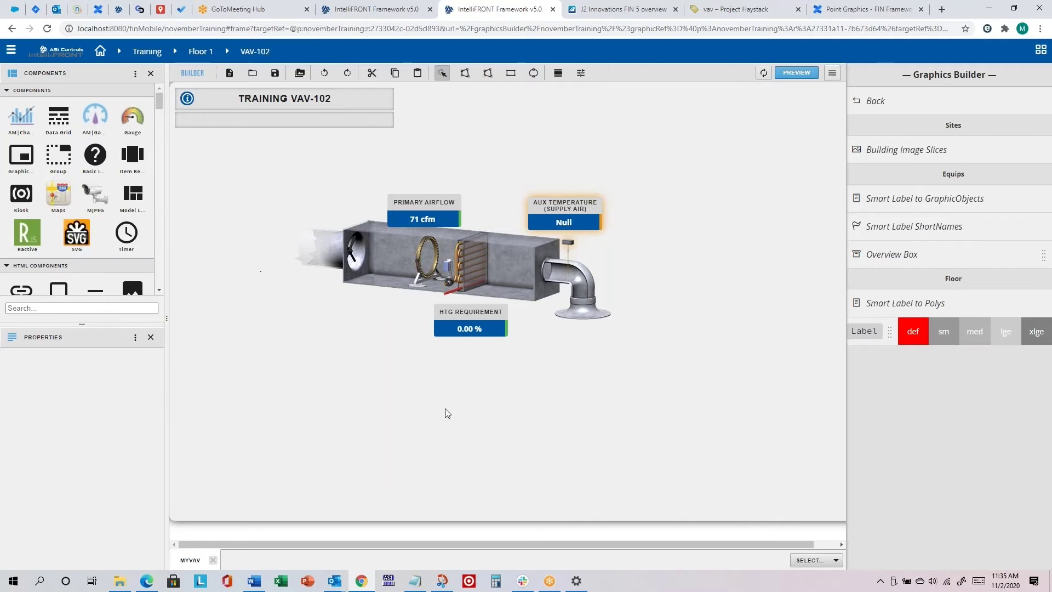
Change the short name of the Aux Temperature (Supply Air) smart label to Supply Temp
click(564, 206)
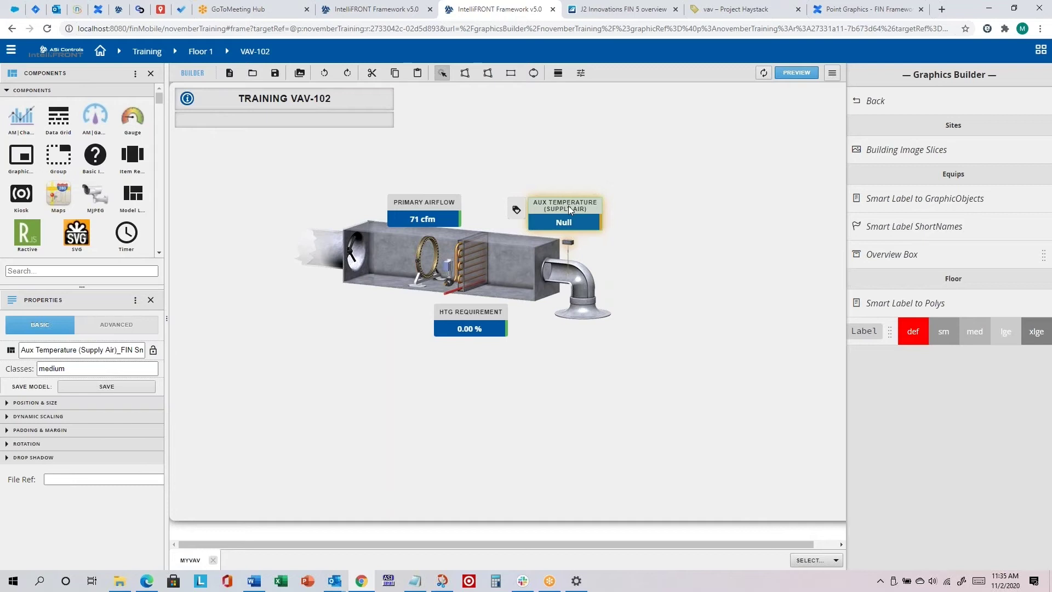
click(575, 201)
click(537, 214)
click(590, 188)
click(572, 209)
click(891, 227)
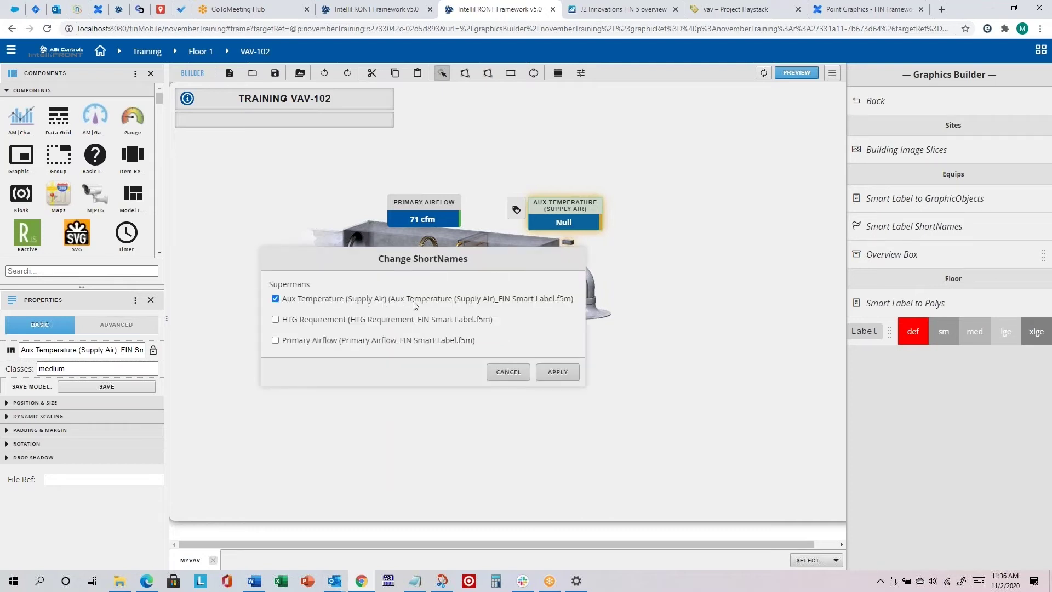
click(564, 376)
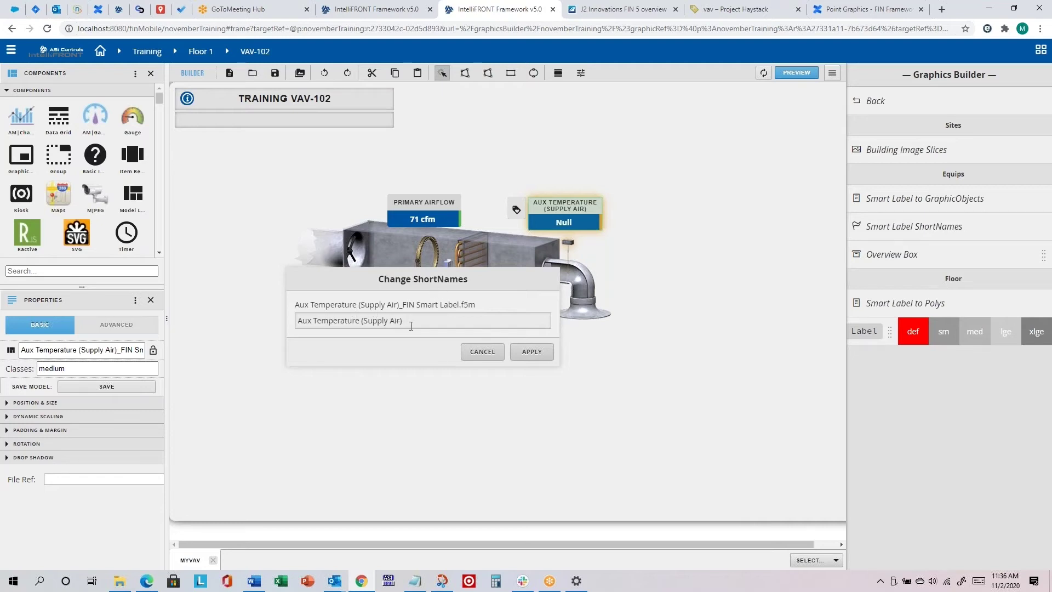
drag(427, 321, 265, 317)
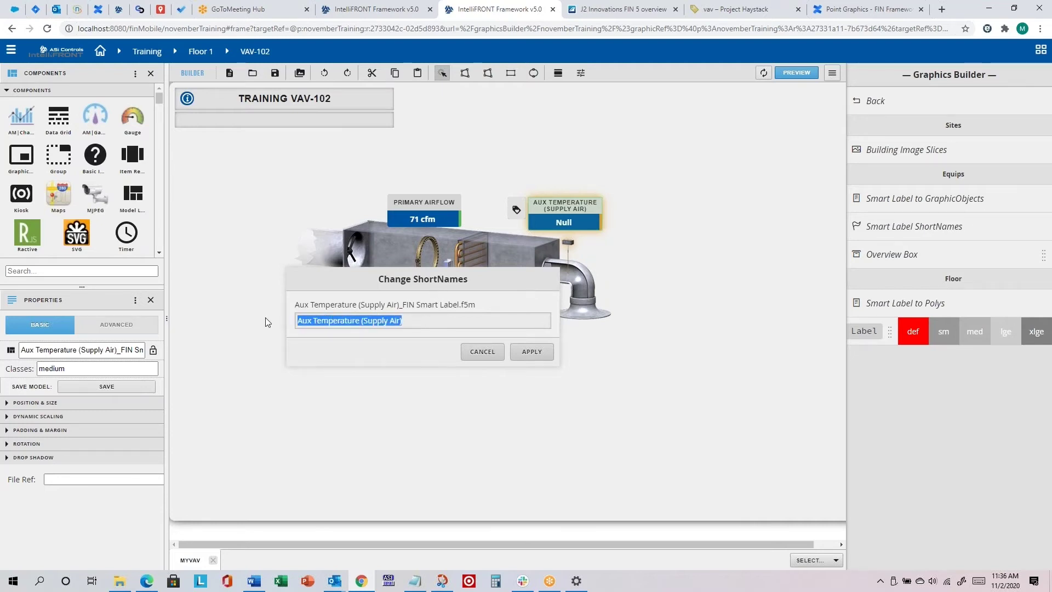
text(Supp)
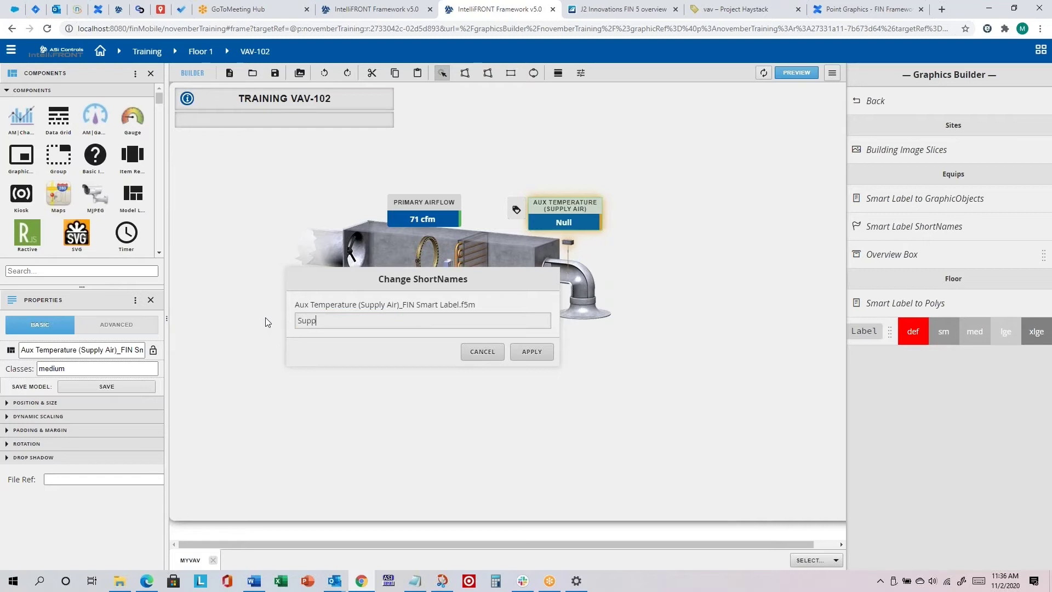
text(ly Temp)
key(BackSpace)
key(BackSpace)
key(BackSpace)
key(BackSpace)
text(Temp)
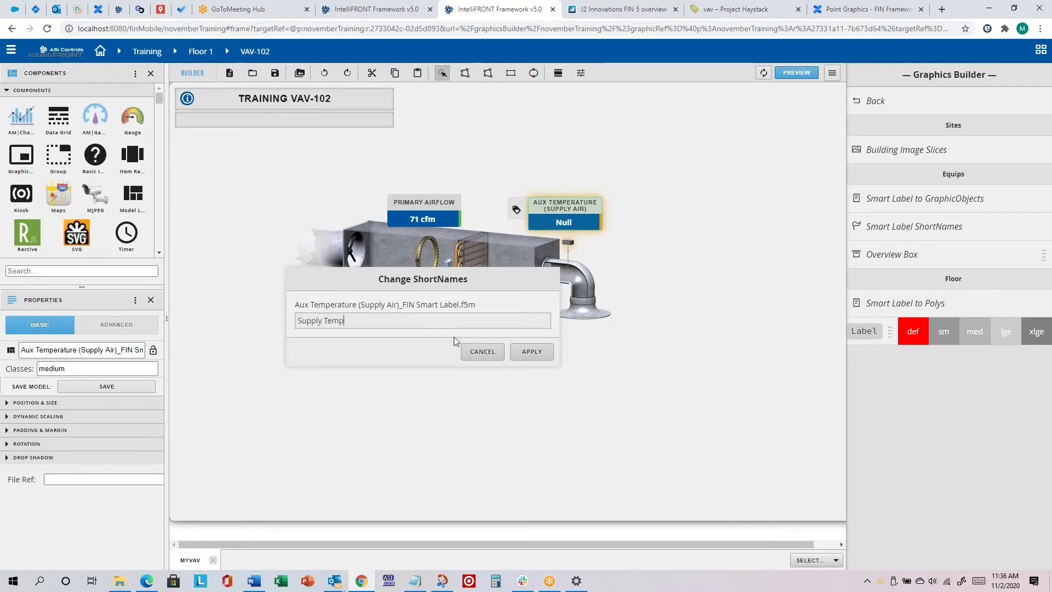
click(532, 354)
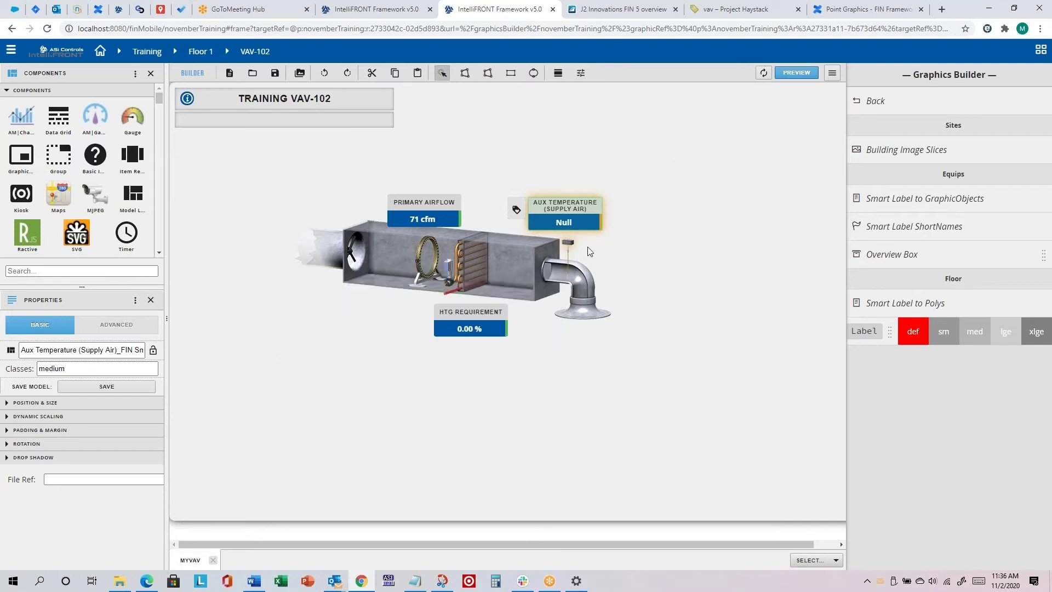
Refresh the graphic to update the renamed supply air label, and clear the selection
click(763, 77)
click(763, 73)
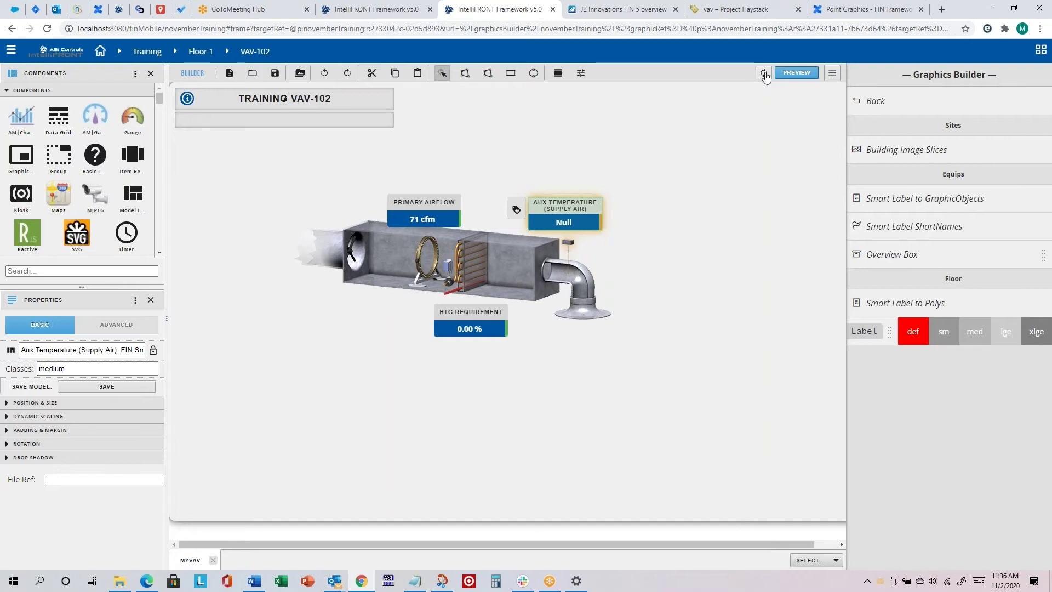
click(720, 373)
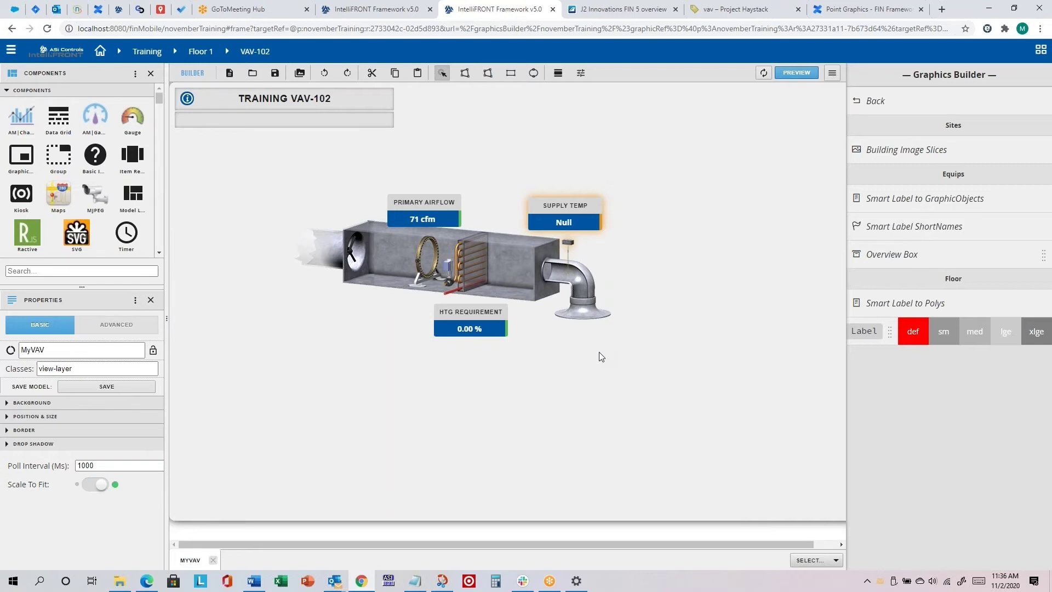
Switch to the training guide PDF in Edge and review the Point Values box in the example VAV graphic
key(alt+Tab)
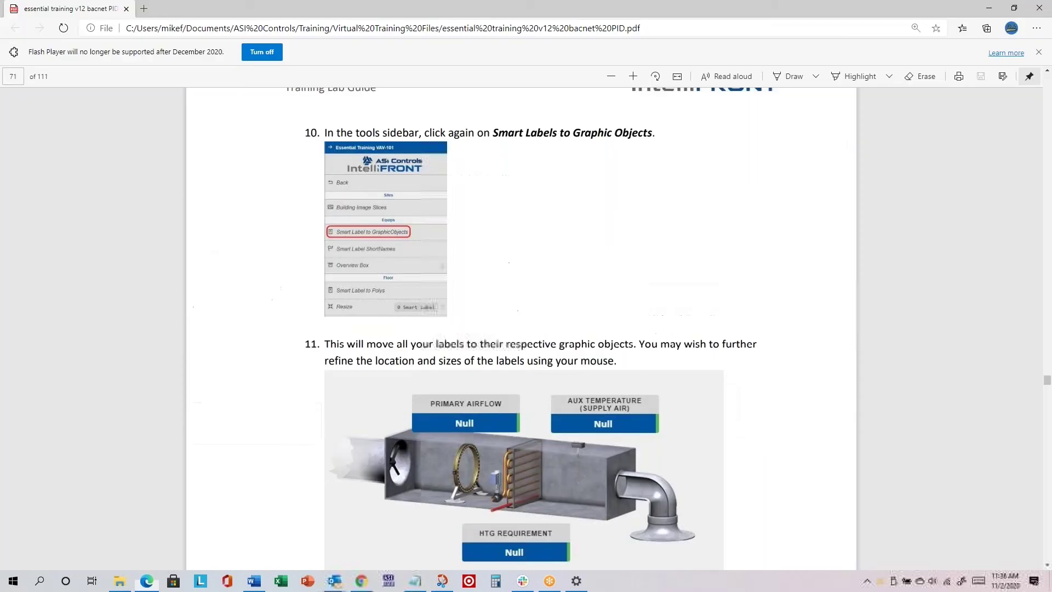
scroll(571, 278, down, 5)
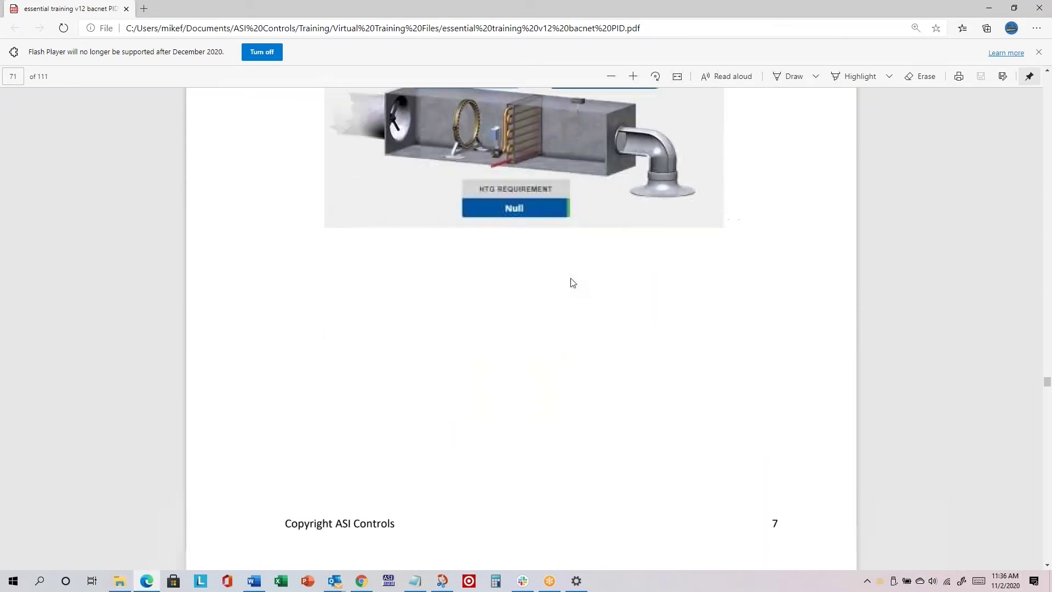
scroll(570, 278, down, 9)
scroll(570, 278, up, 6)
scroll(571, 282, up, 20)
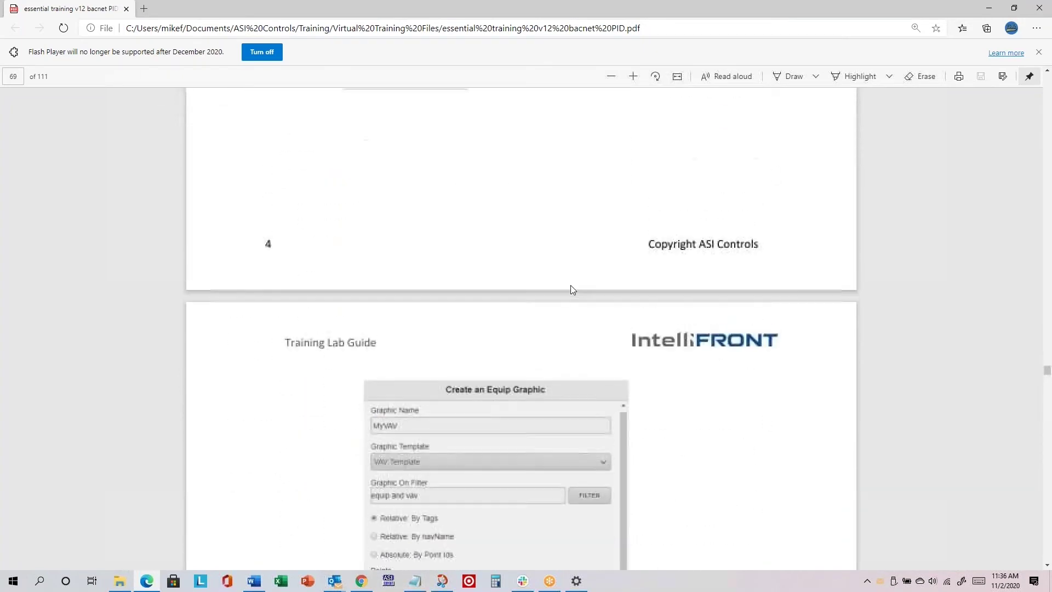
scroll(571, 285, up, 9)
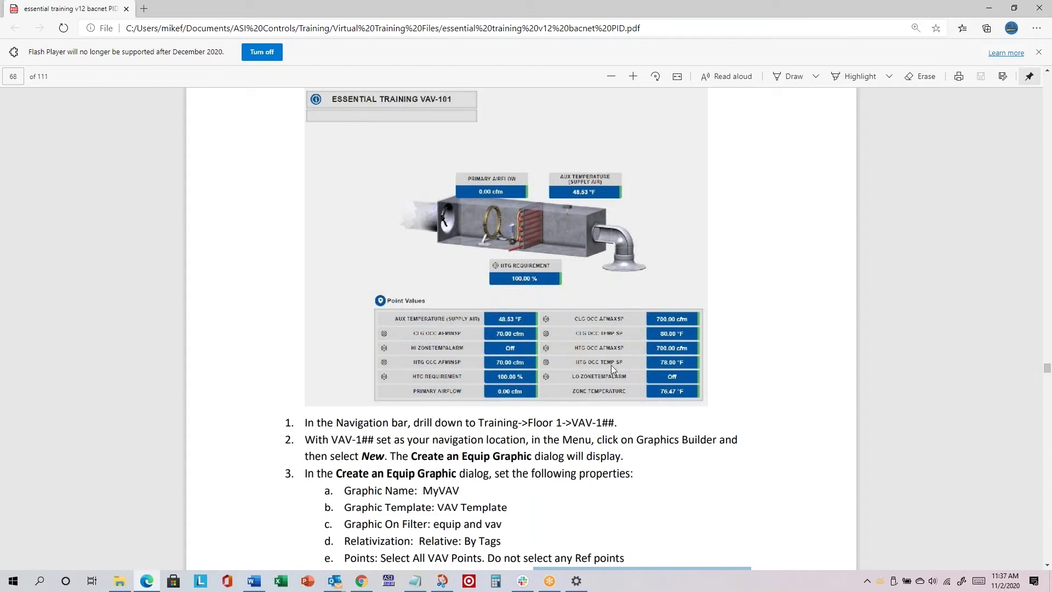
scroll(619, 342, down, 3)
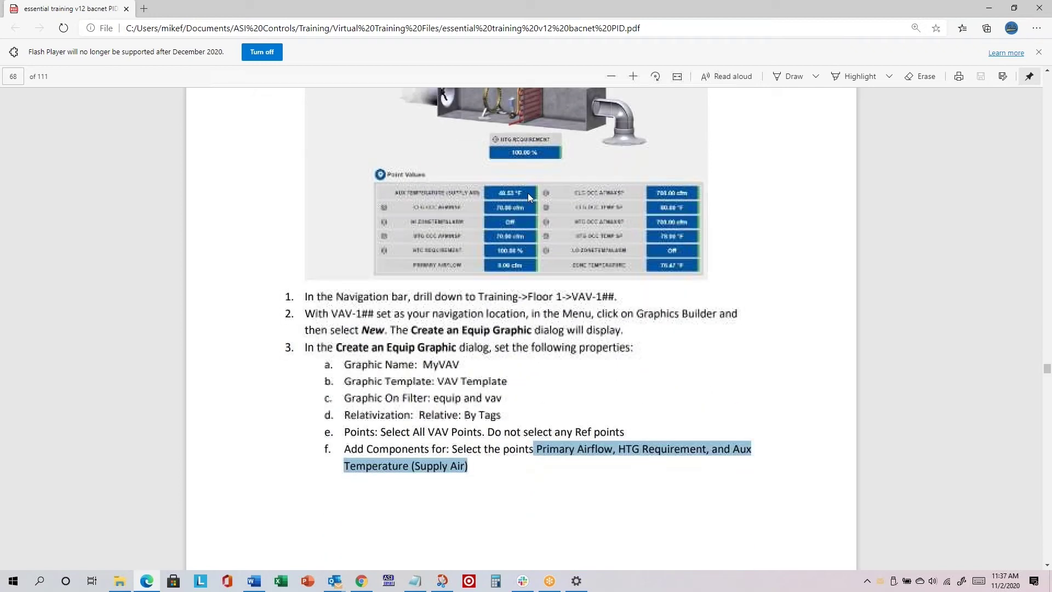
scroll(443, 216, up, 3)
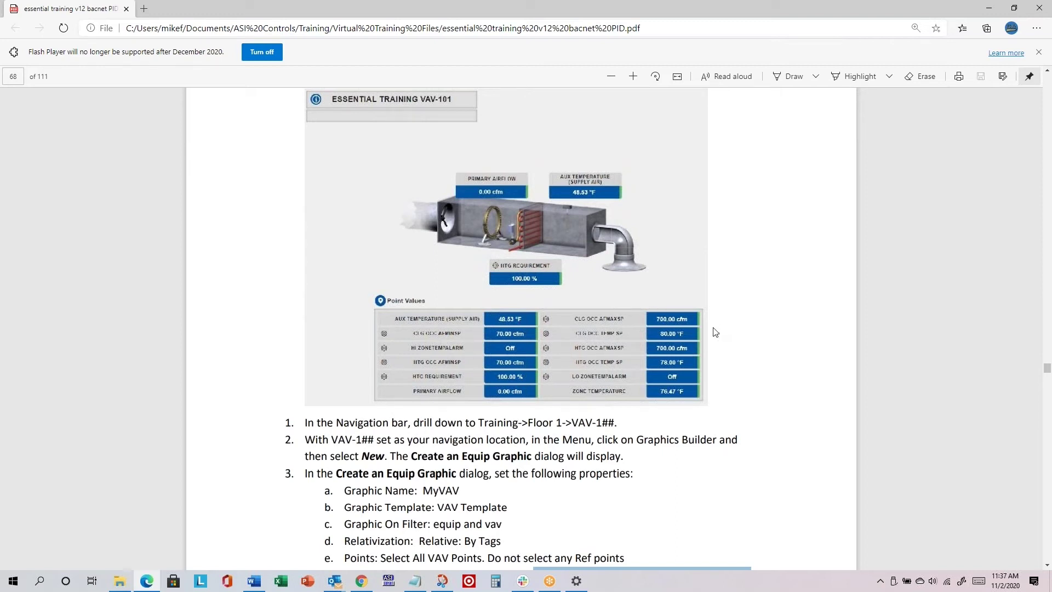
scroll(682, 328, down, 1)
scroll(682, 328, down, 3)
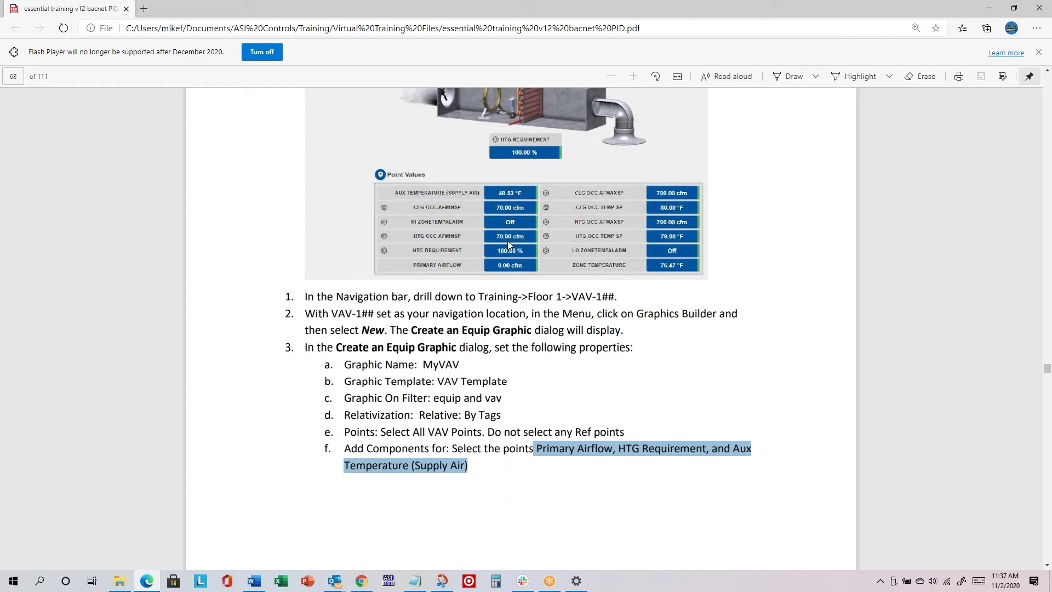
Find the guide's Overview Box section and highlight step 12 on creating a new one
scroll(510, 243, down, 15)
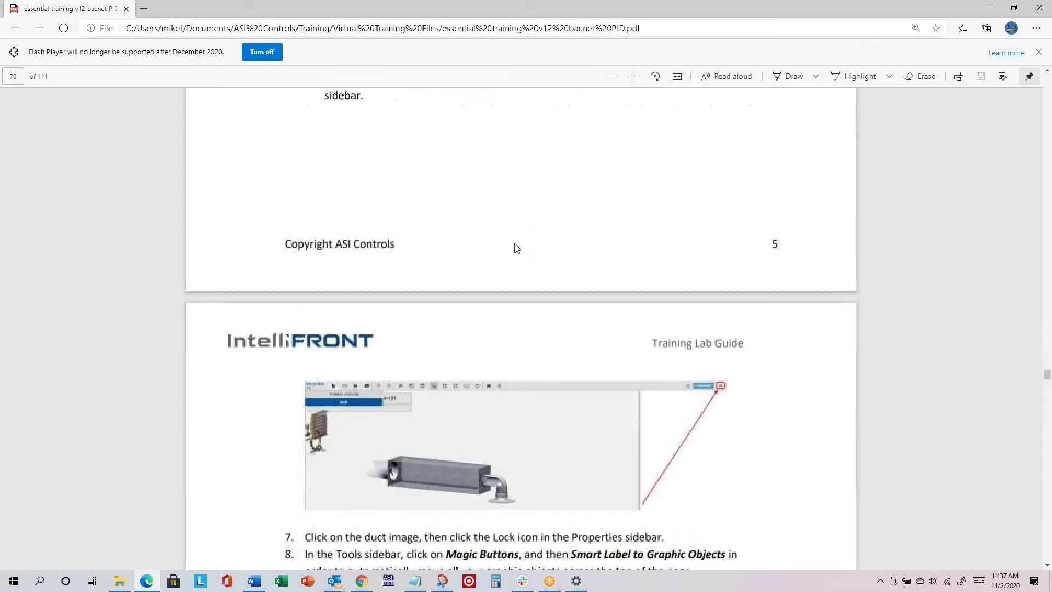
scroll(516, 249, down, 15)
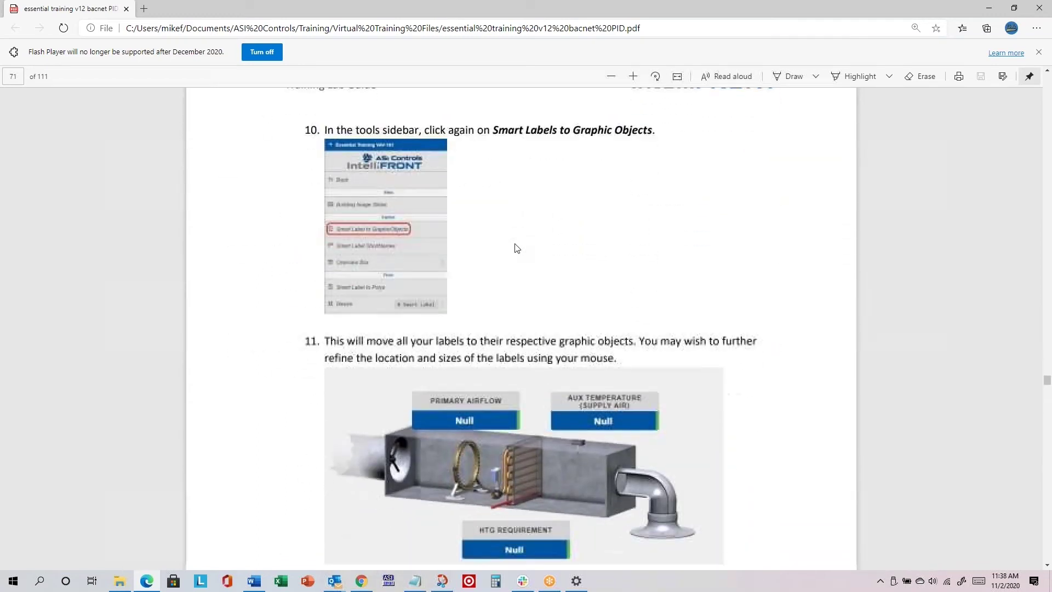
scroll(516, 248, down, 15)
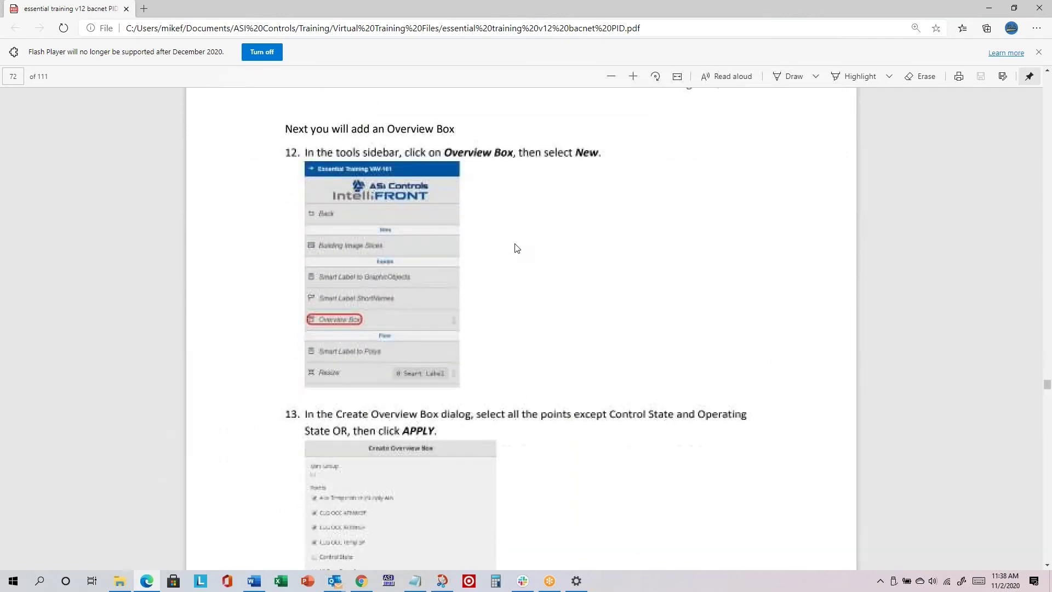
drag(305, 164, 615, 156)
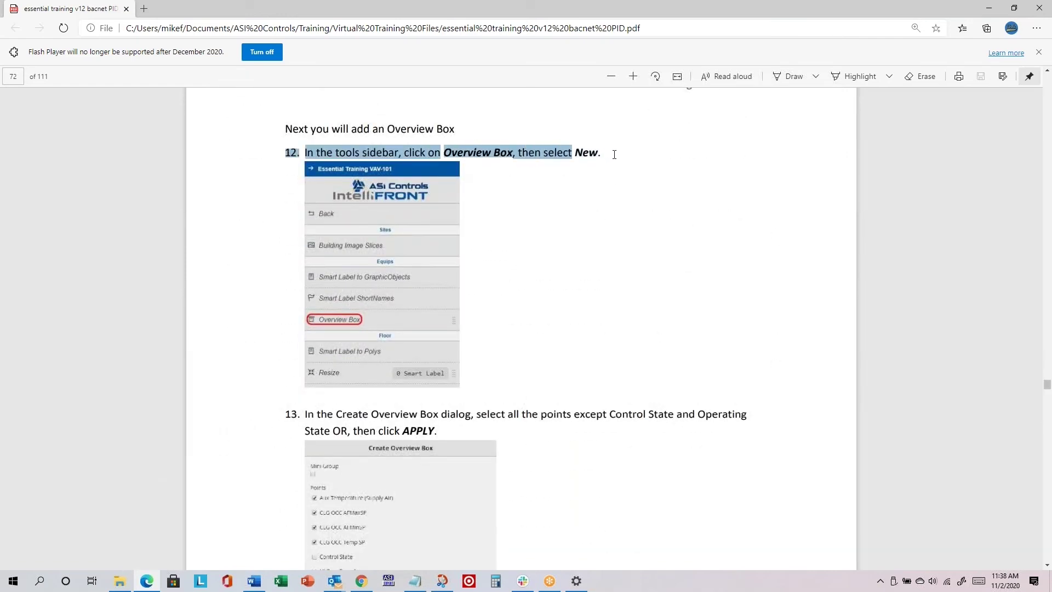
Switch back to the IntelliFRONT Graphics Builder in Chrome and start creating a new overview box for the MyVAV graphic
key(alt+Tab)
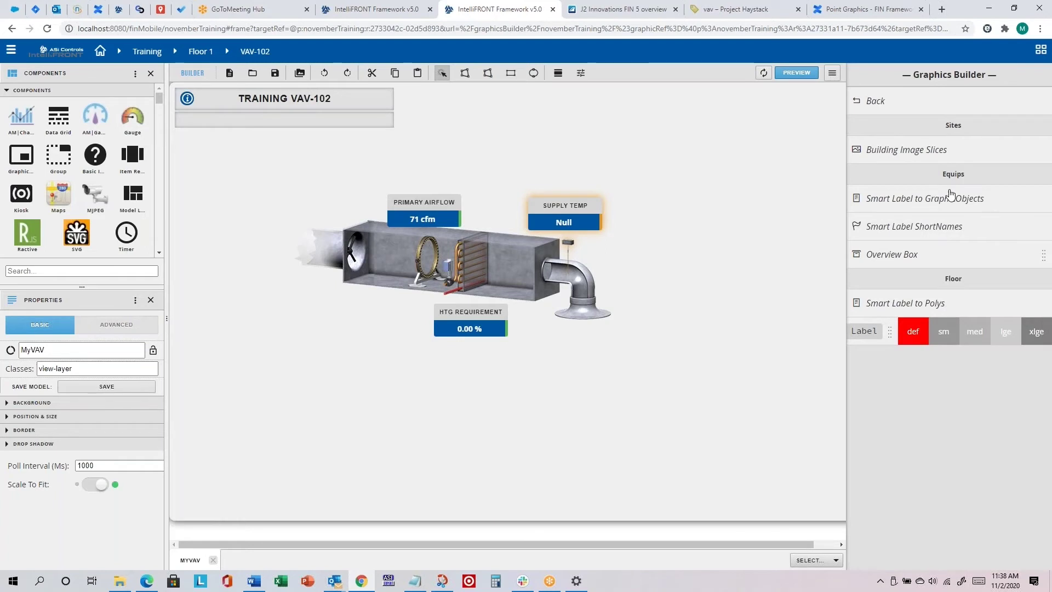
click(886, 101)
click(892, 262)
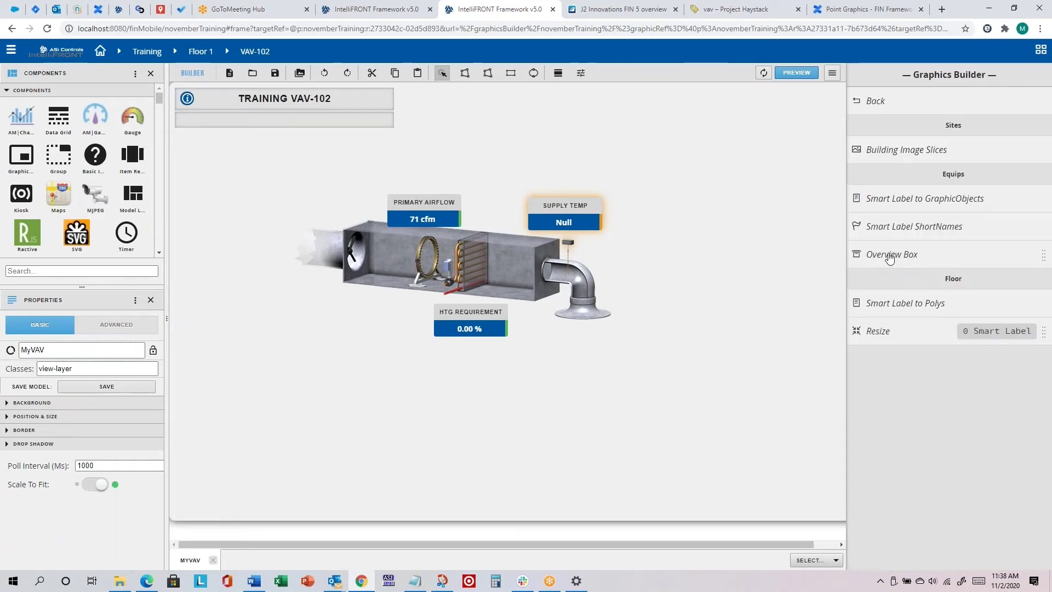
click(862, 104)
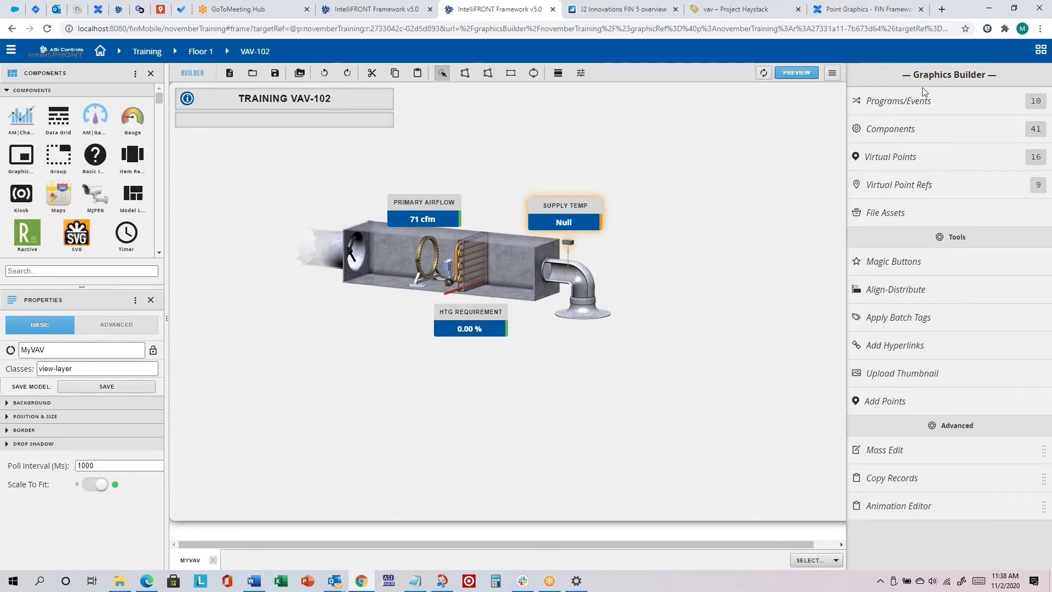
click(907, 268)
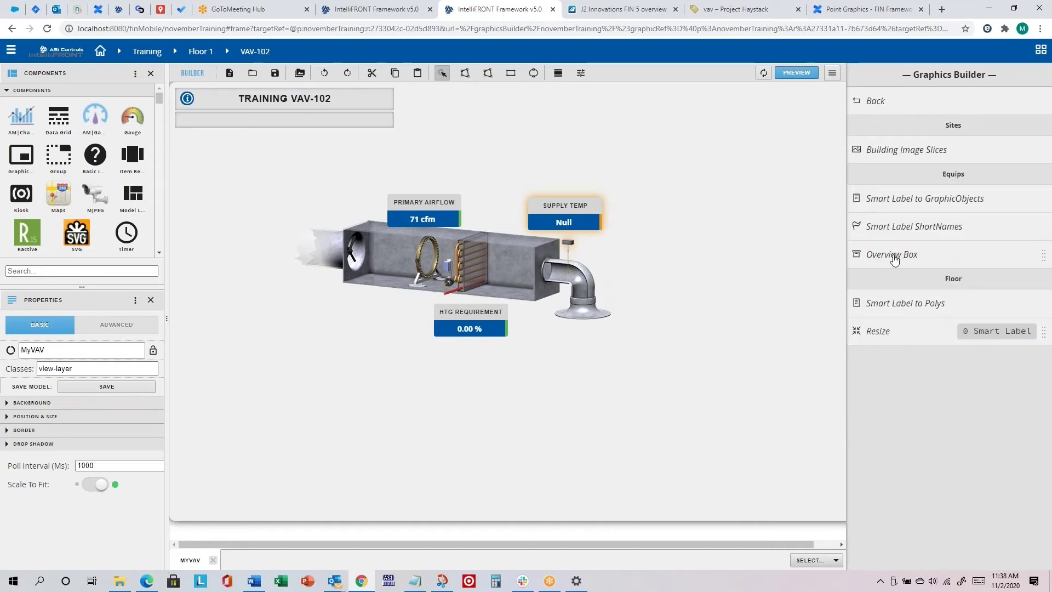
click(888, 257)
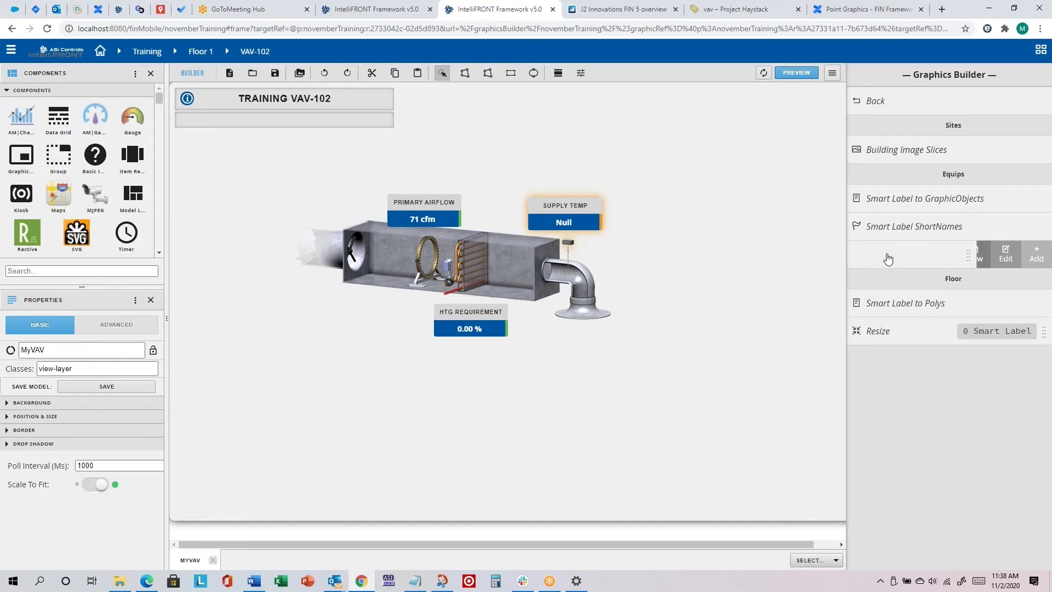
click(975, 255)
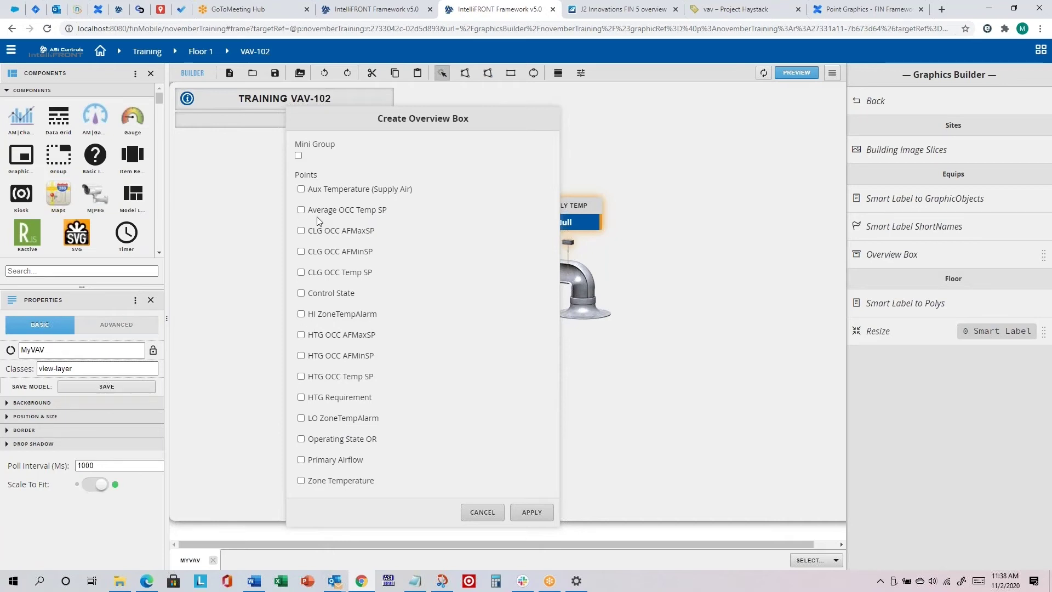
Check step 13 of the training guide PDF in Edge for the points to include, and return to the Graphics Builder
key(alt+Tab)
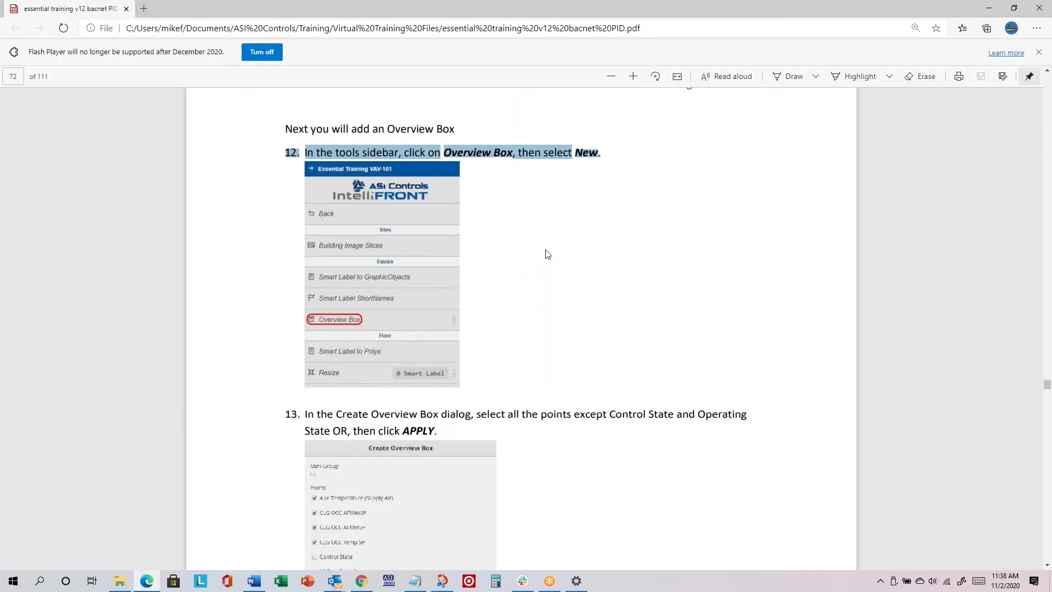
scroll(547, 253, down, 5)
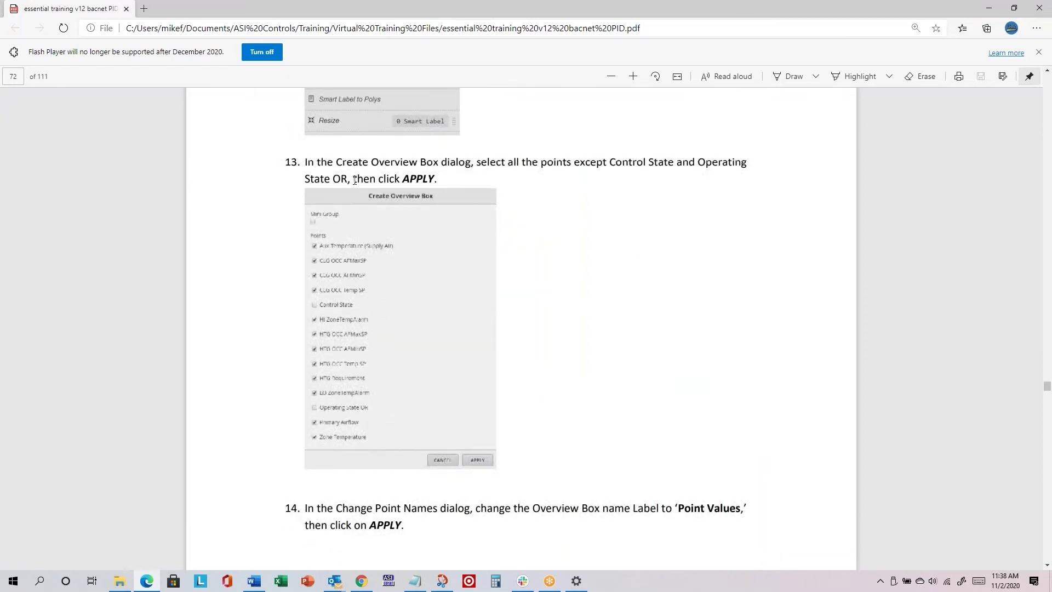
key(alt+Tab)
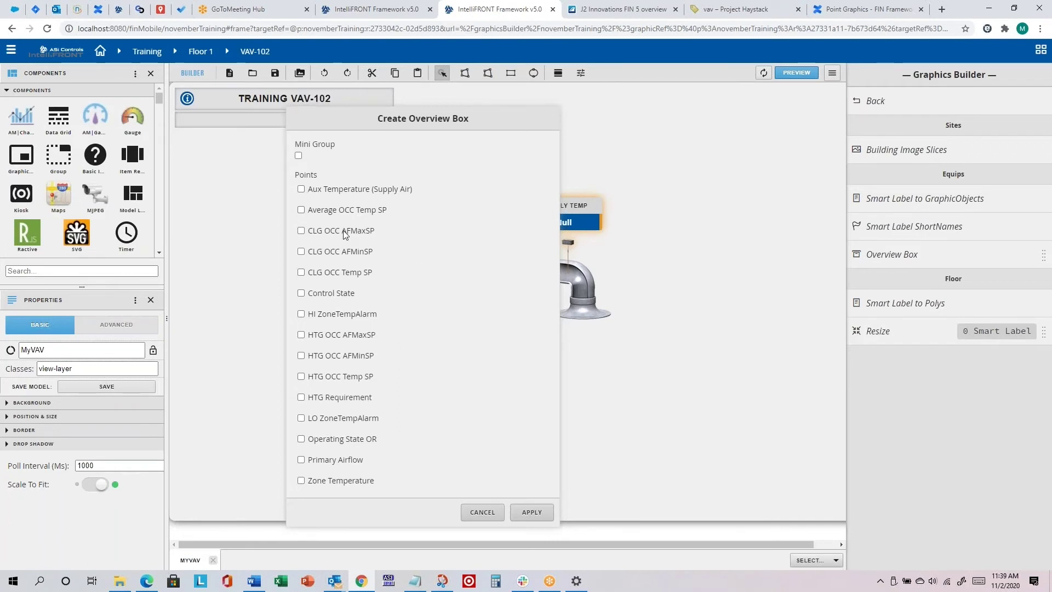
Include every point except Average OCC Temp SP, Control State and Operating State OR in the overview box, and apply the selection
click(300, 189)
click(300, 231)
click(301, 252)
click(301, 273)
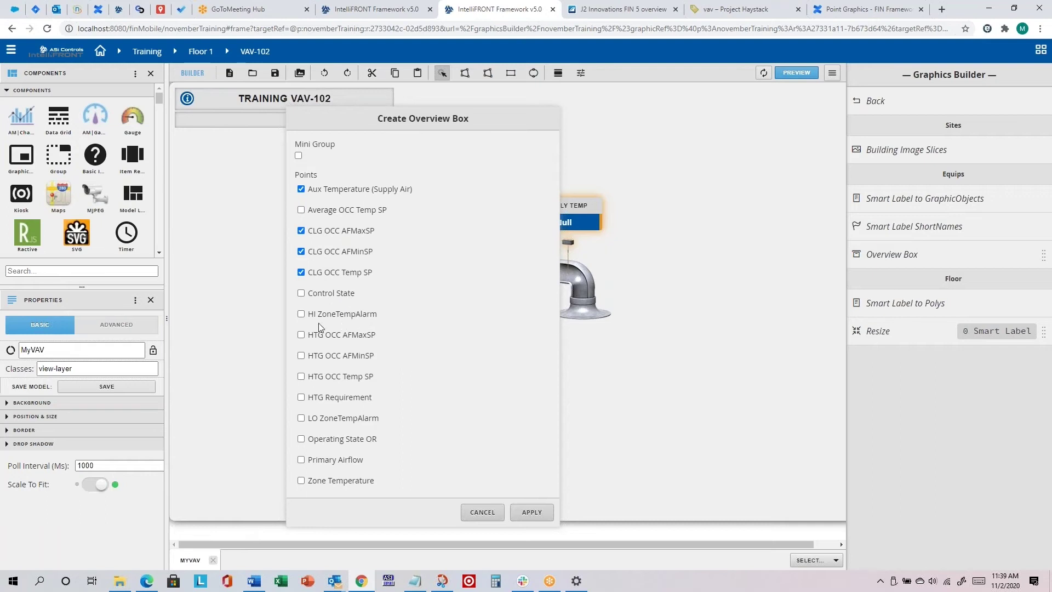
click(301, 314)
click(301, 335)
click(300, 355)
click(301, 397)
click(301, 419)
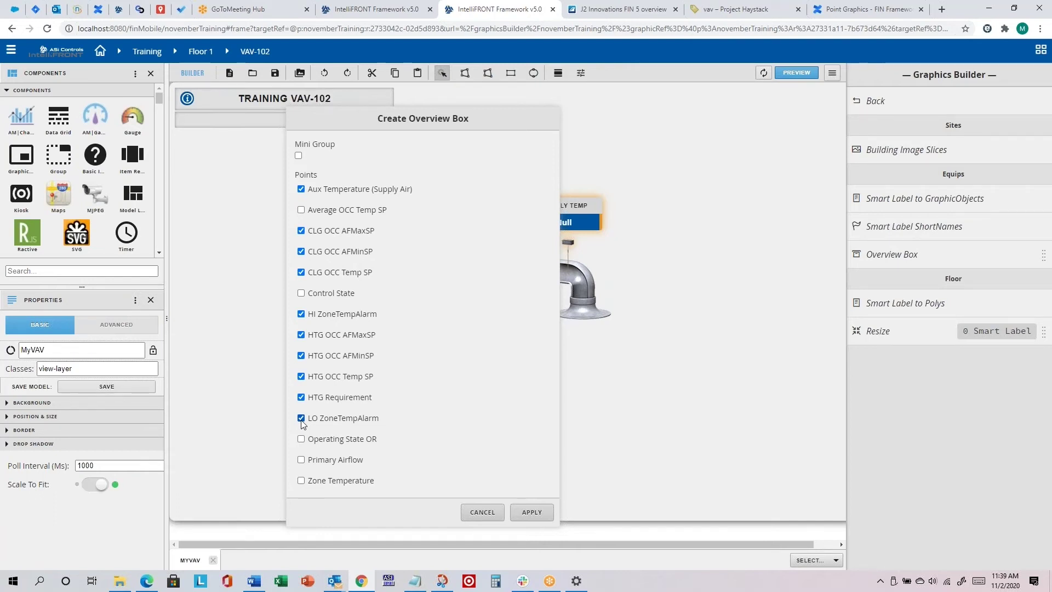
click(302, 459)
click(301, 481)
click(532, 513)
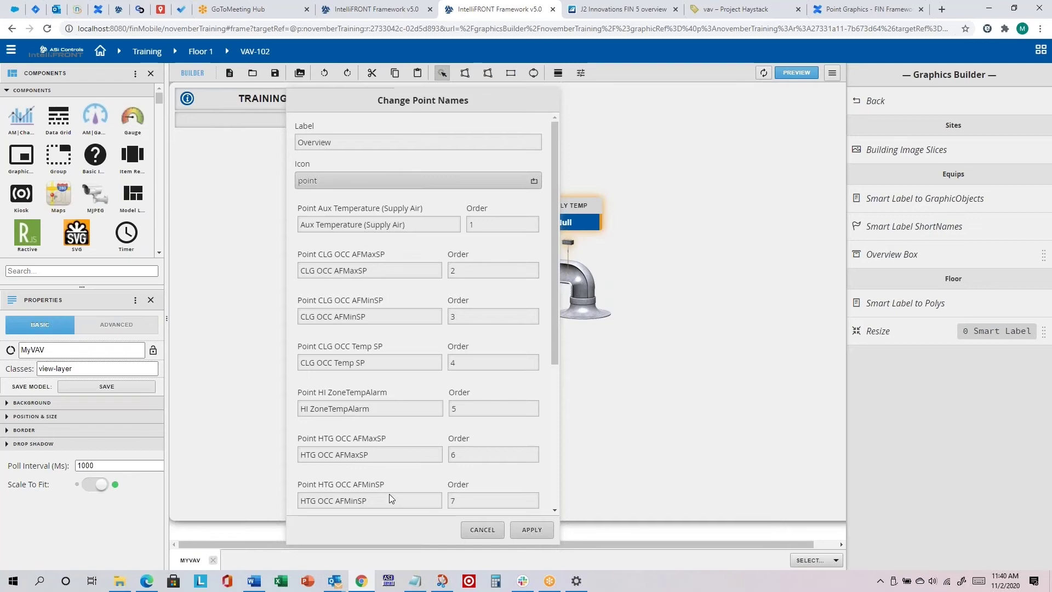
Consult step 14 of the training guide in Edge and set the overview box's label to Point Values in the Graphics Builder
key(alt+Tab)
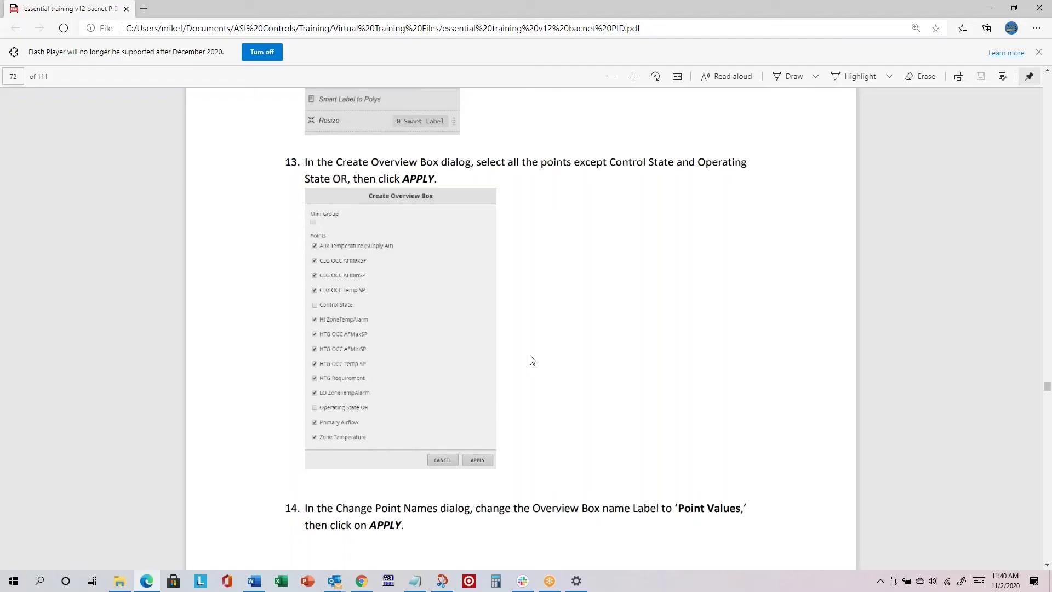
scroll(531, 360, down, 5)
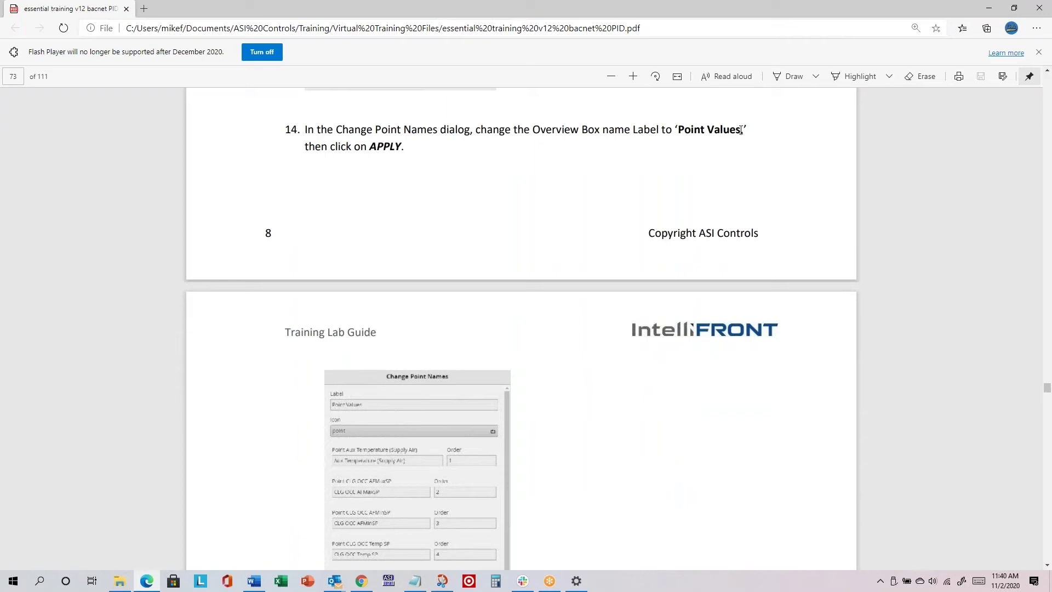
key(alt+Tab)
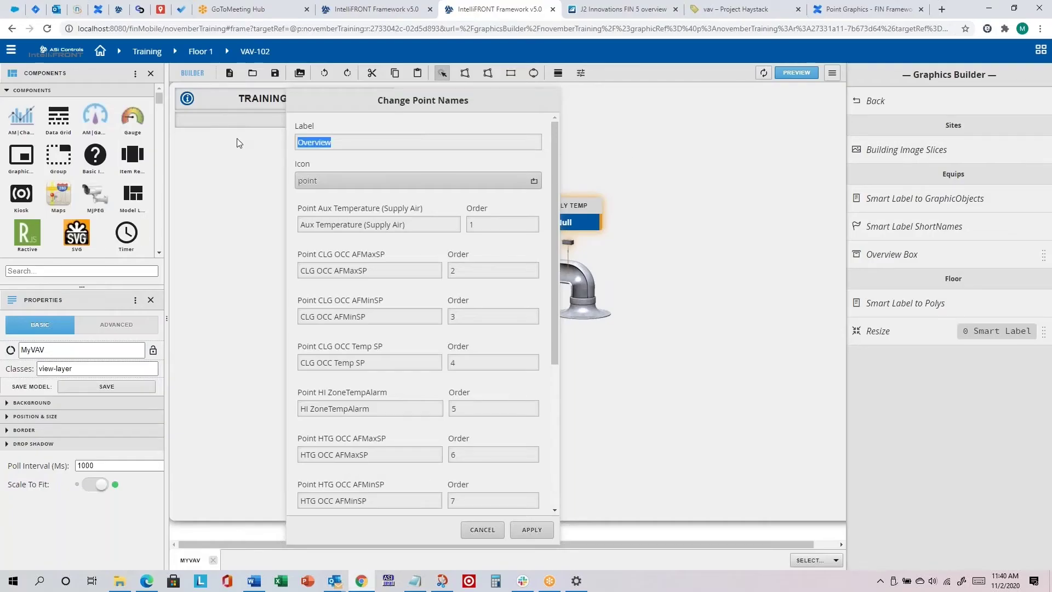
text(Point Values)
Switch to the training guide in Edge, examine the Point Values icon in the example VAV graphic, and return to the Graphics Builder
key(alt+Tab)
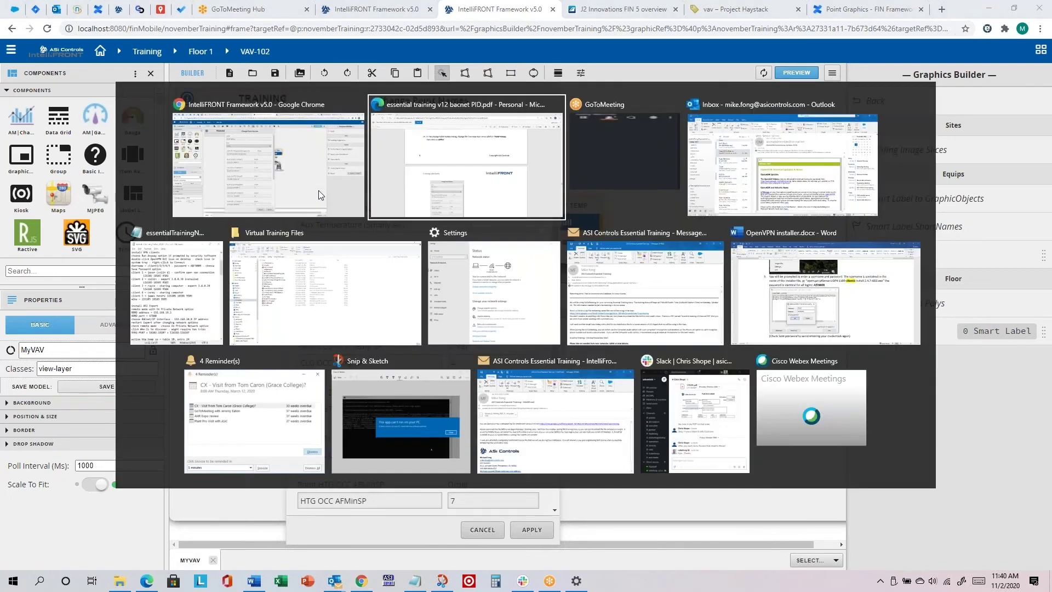
scroll(496, 216, up, 10)
scroll(498, 217, up, 15)
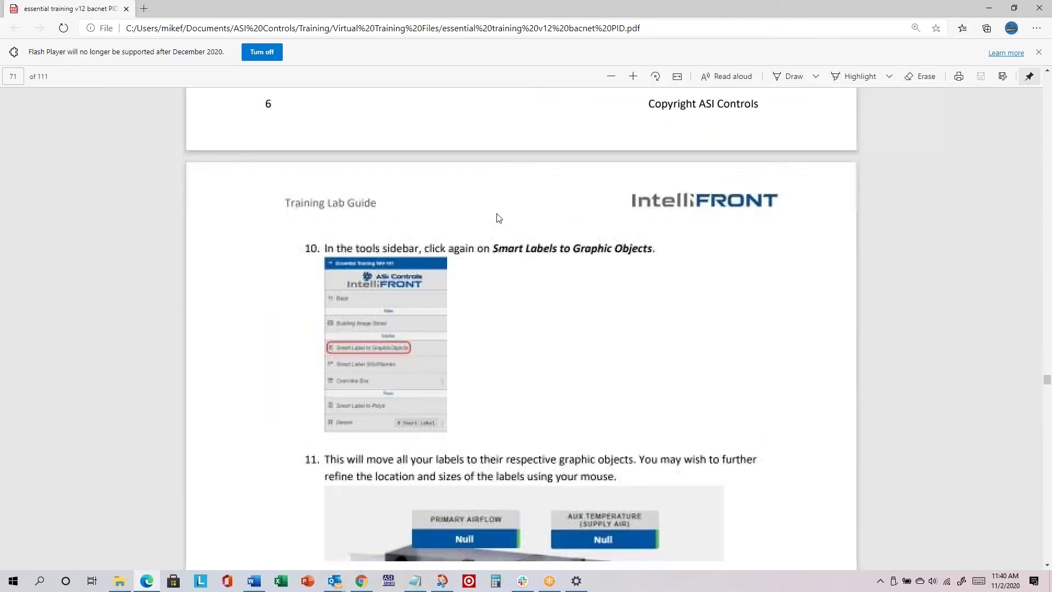
scroll(497, 217, up, 15)
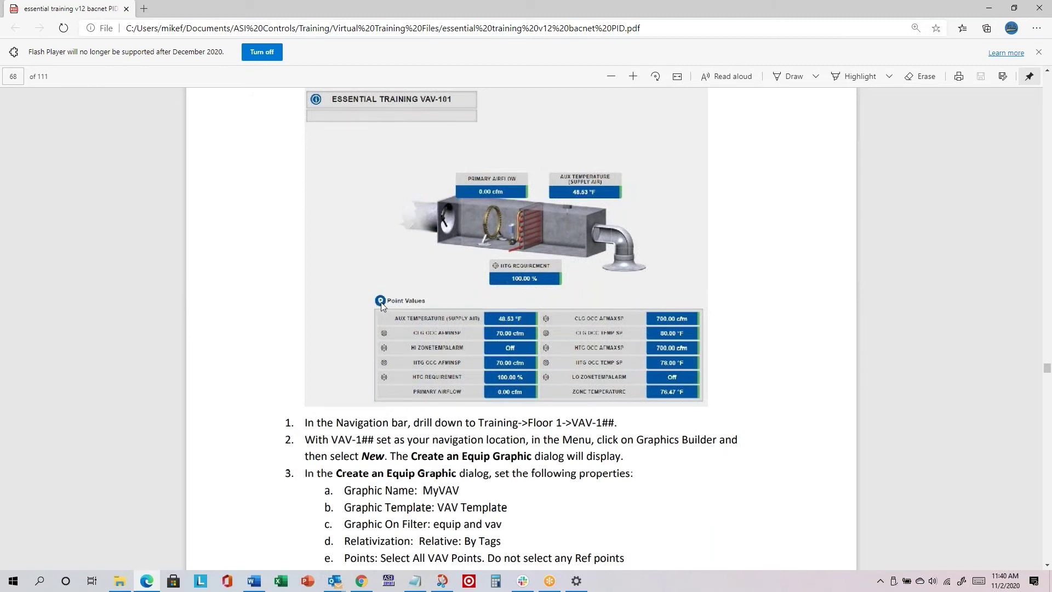
key(alt+Tab)
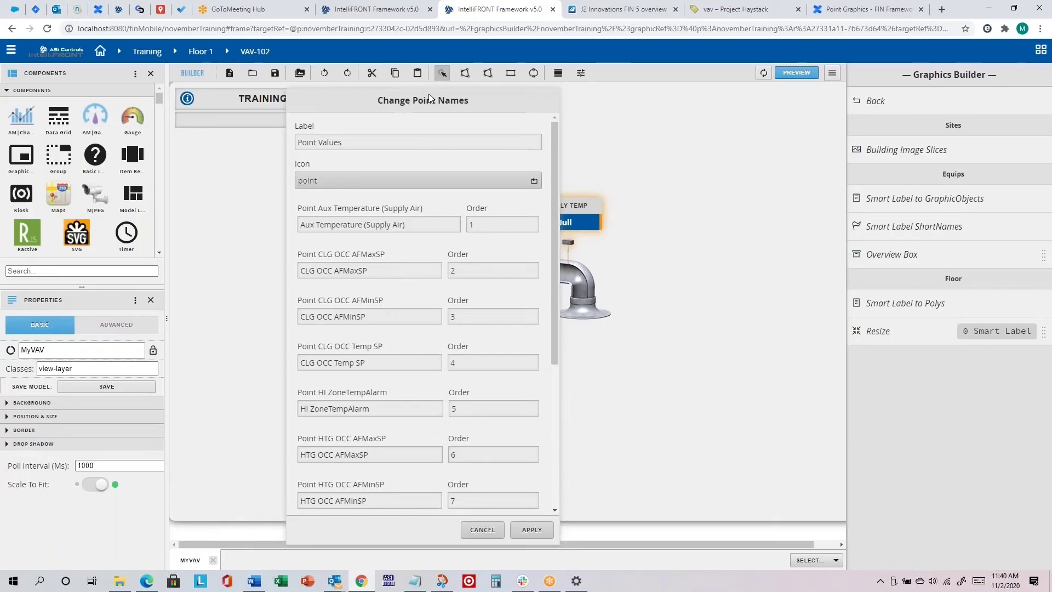
Browse the available icons and choose point as the overview box's icon
click(321, 181)
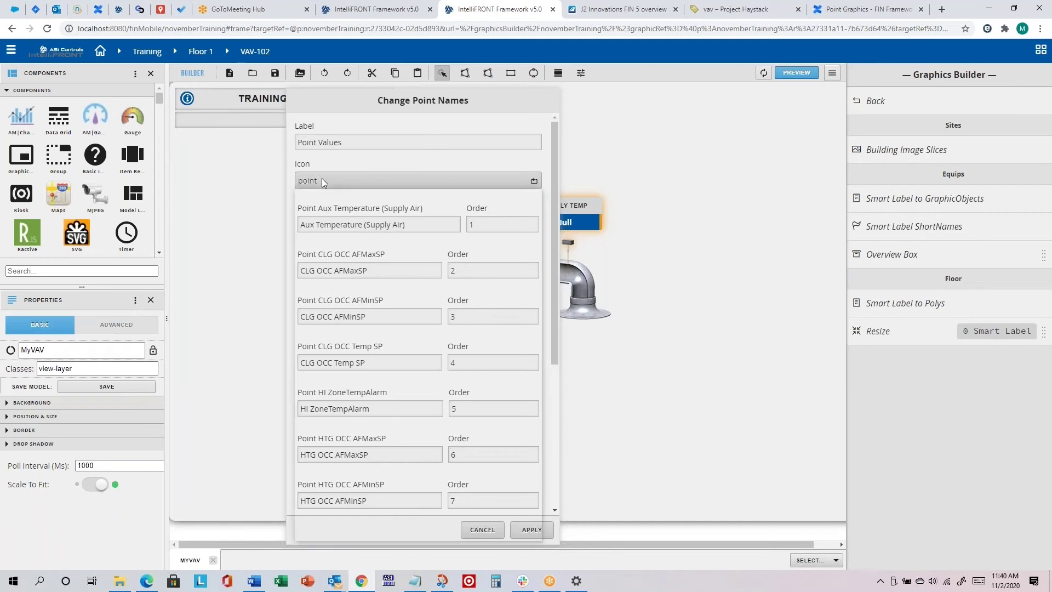
drag(538, 341, 530, 320)
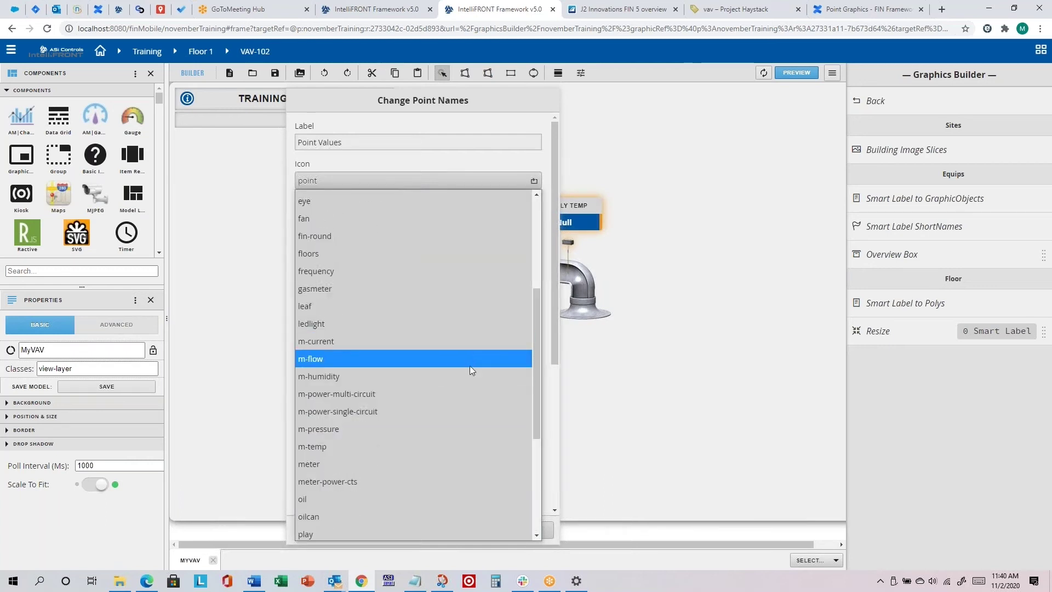
scroll(387, 393, down, 4)
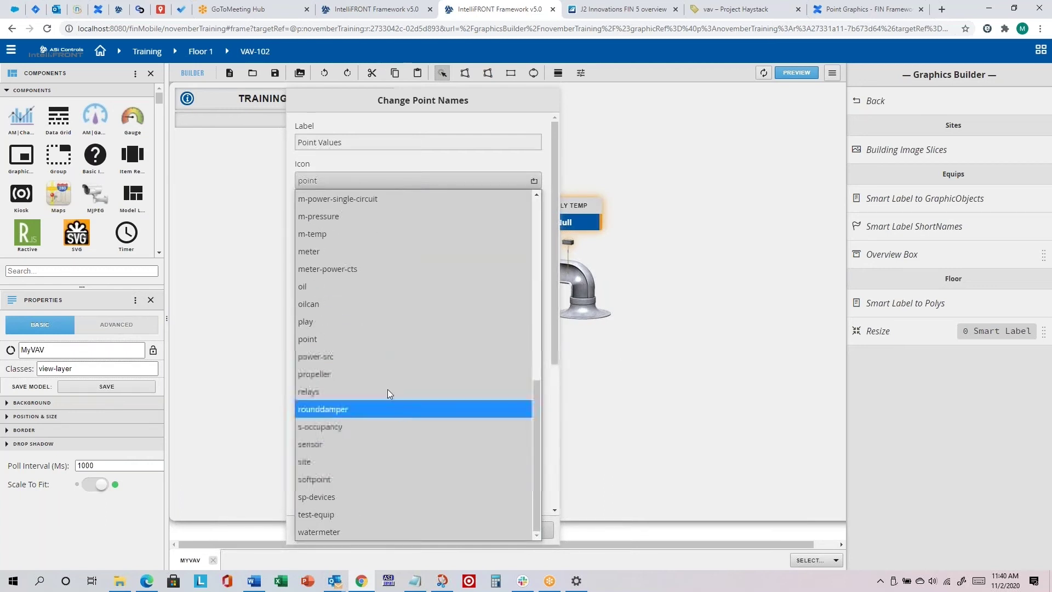
click(383, 341)
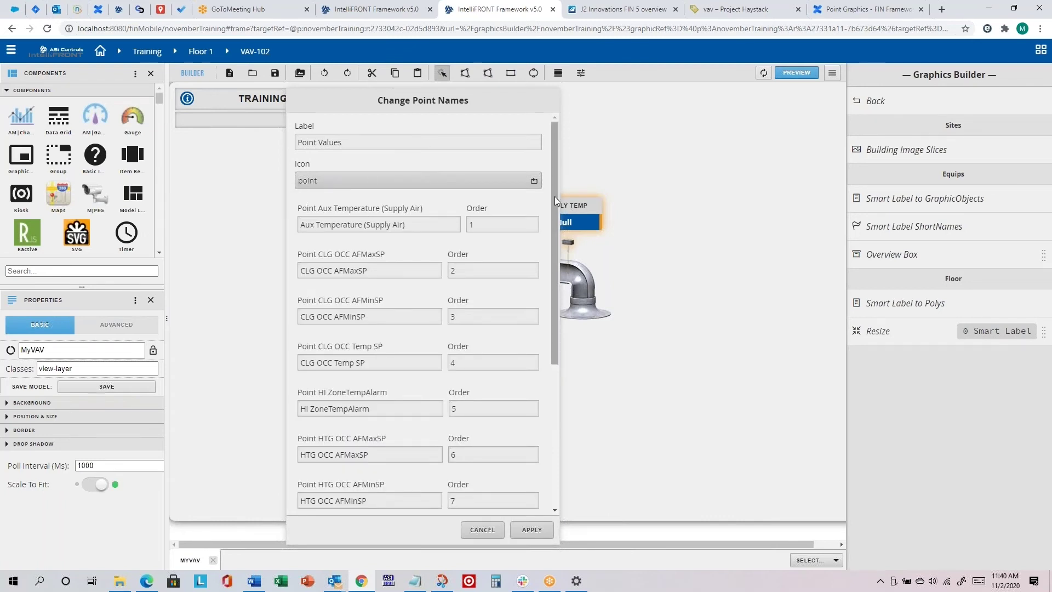
Review the names and order of the overview box's points, comparing them with the example Point Values layout in the guide
drag(554, 196, 555, 228)
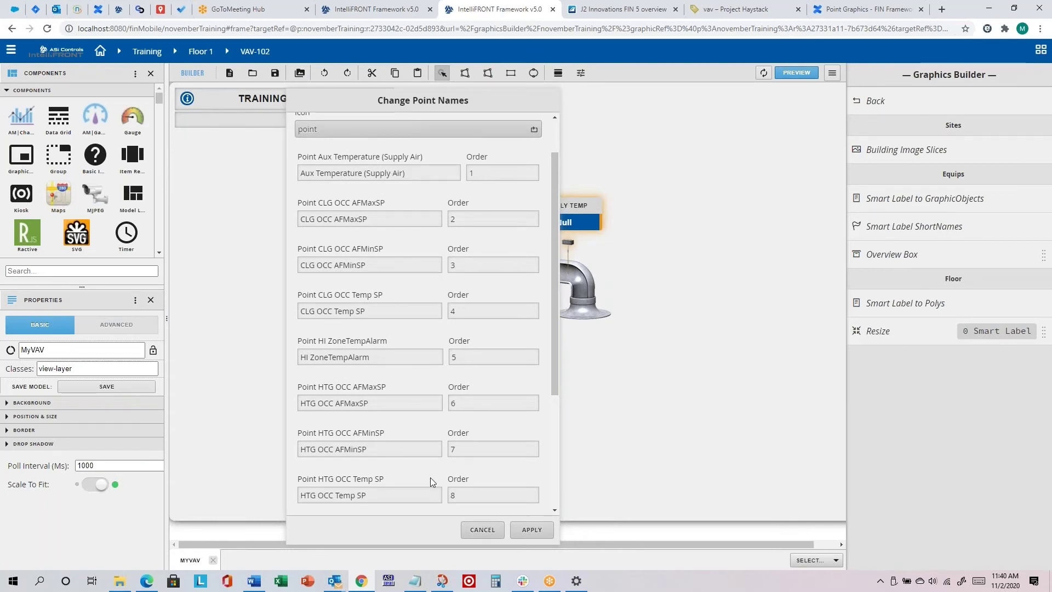
key(alt+Tab)
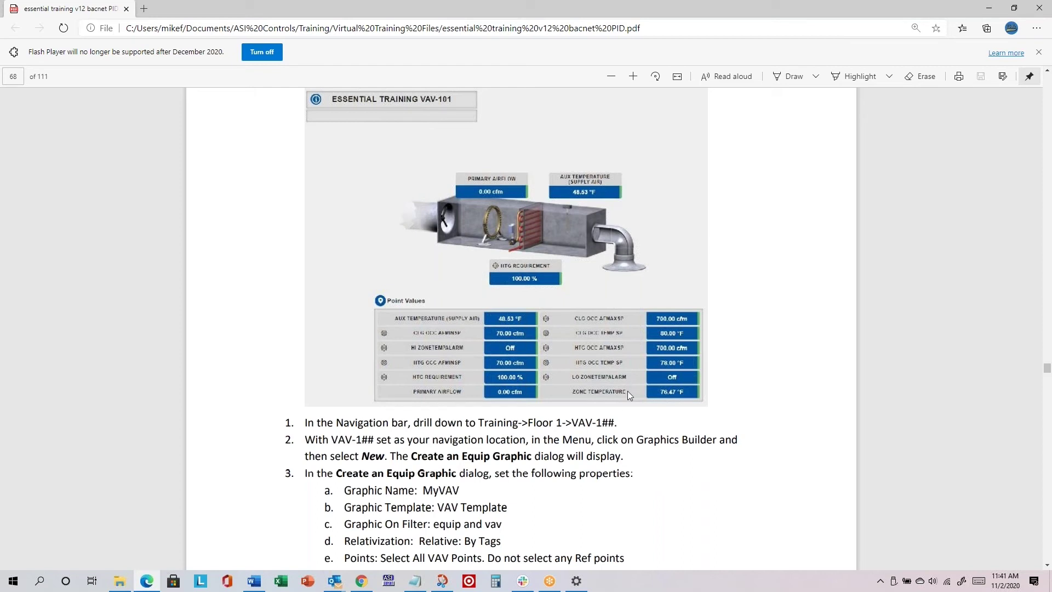
key(alt+Tab)
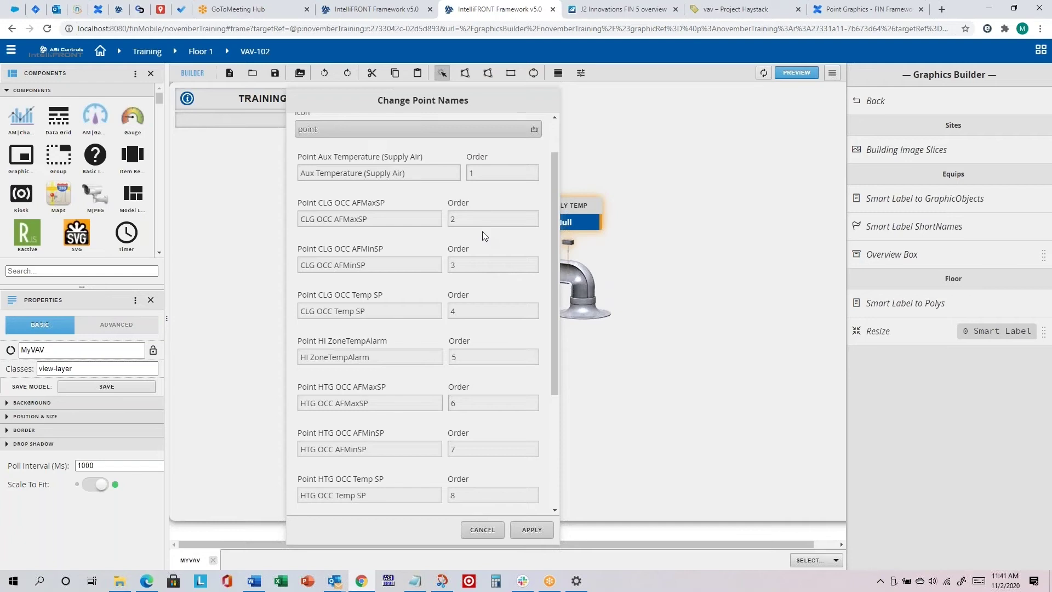
scroll(480, 325, down, 3)
scroll(480, 324, up, 5)
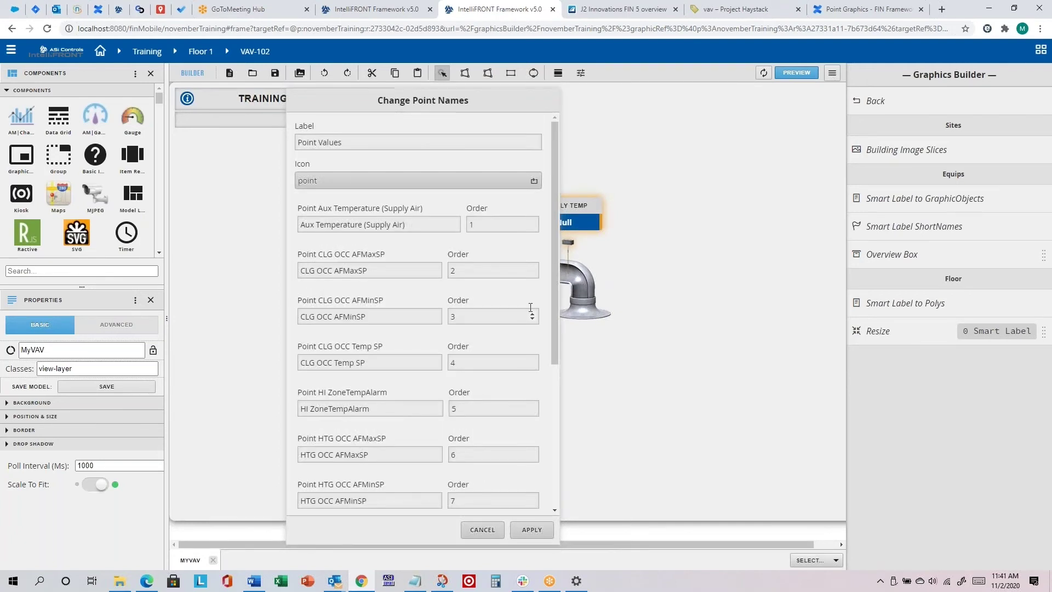
scroll(553, 275, down, 3)
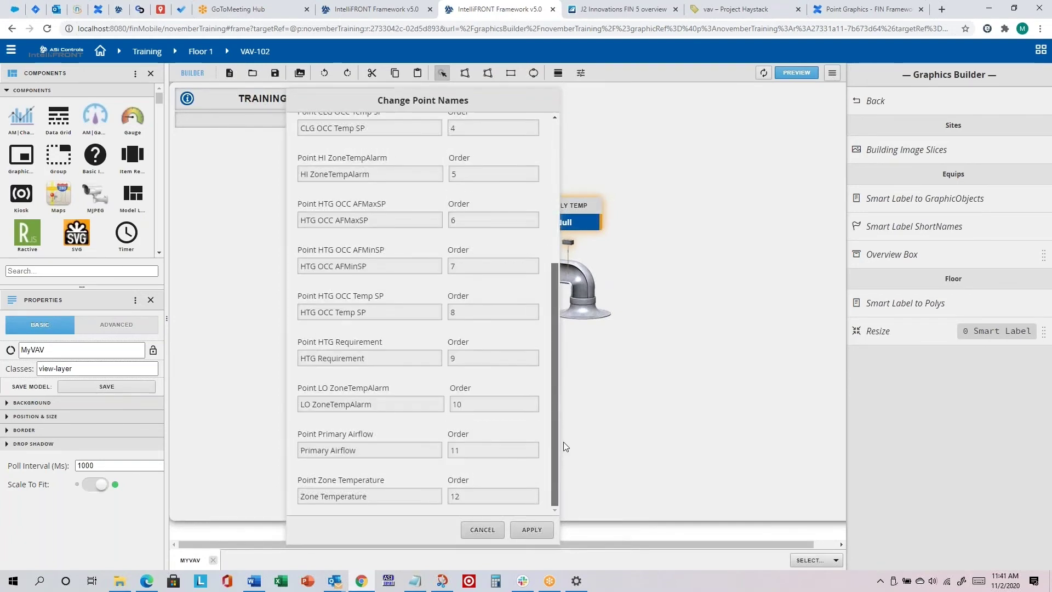
scroll(563, 243, up, 5)
scroll(537, 328, down, 2)
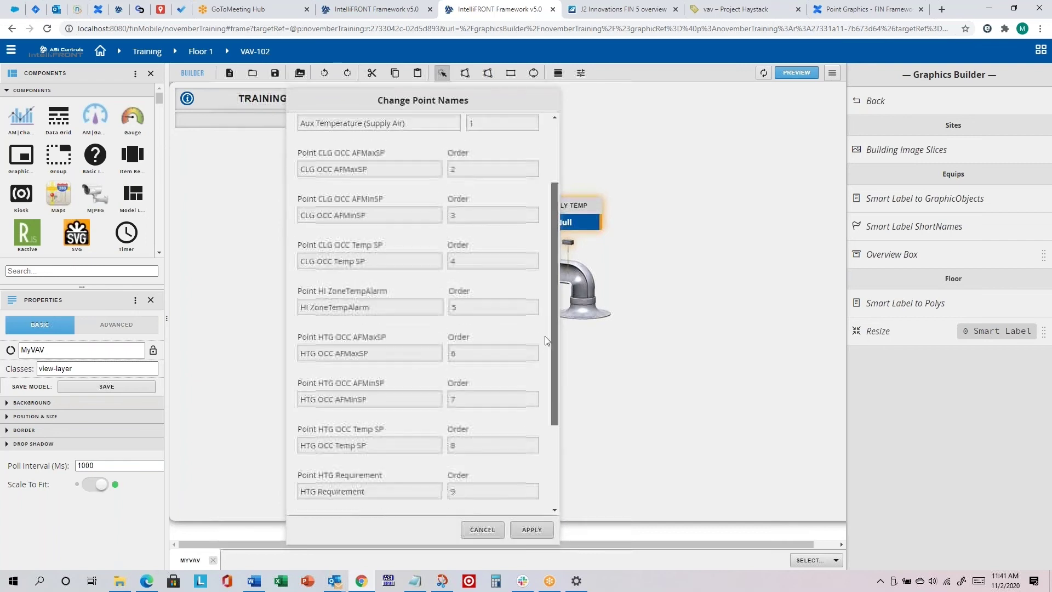
scroll(551, 278, up, 2)
scroll(540, 307, down, 3)
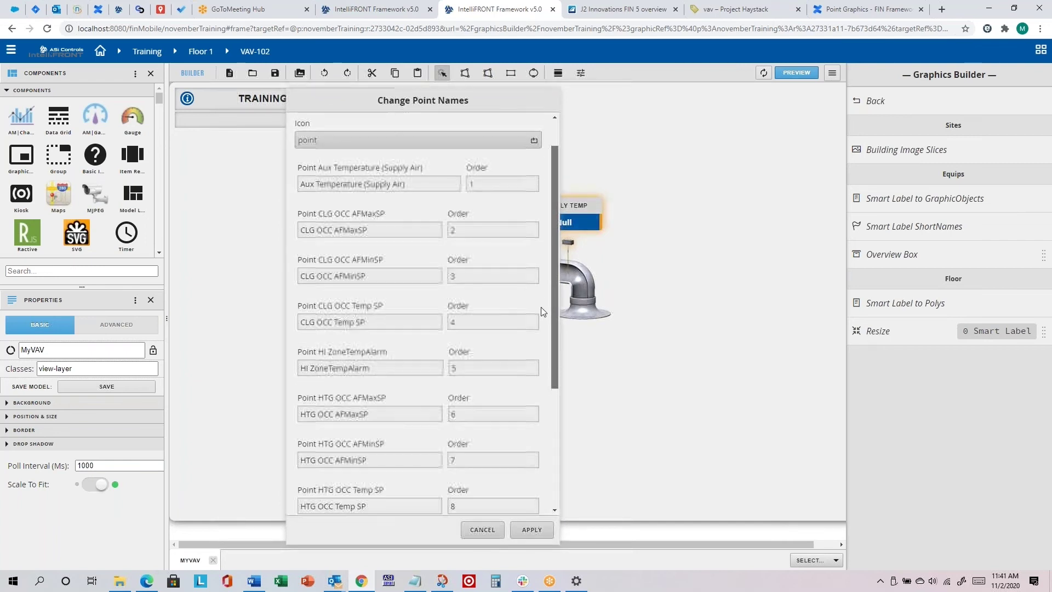
scroll(545, 281, up, 2)
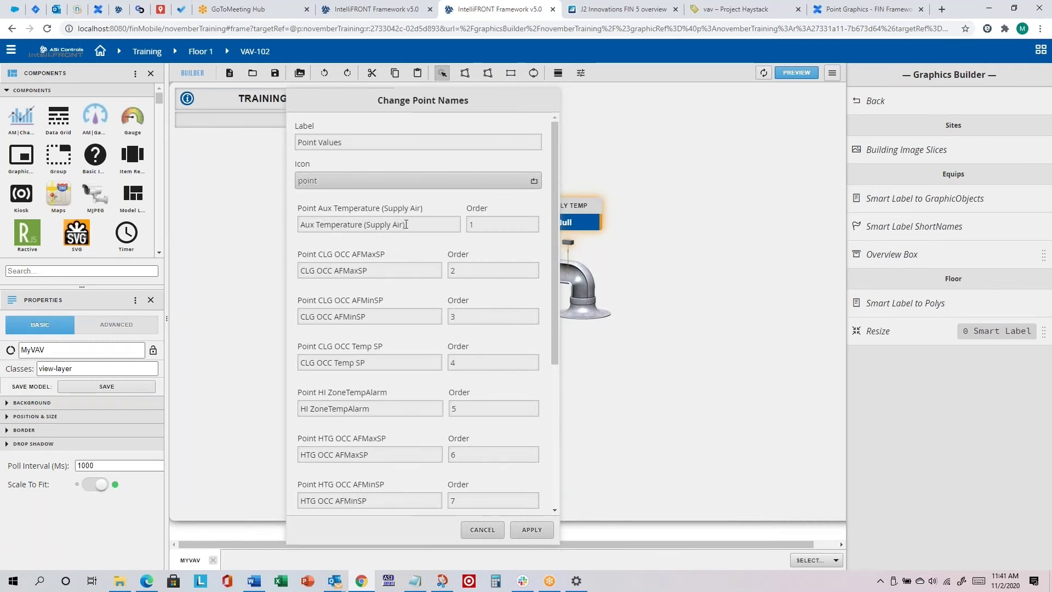
Rename the Aux Temperature (Supply Air) point to Supply Temp for the overview box, and check the remaining point names
drag(421, 225, 252, 227)
text(Supply Temp)
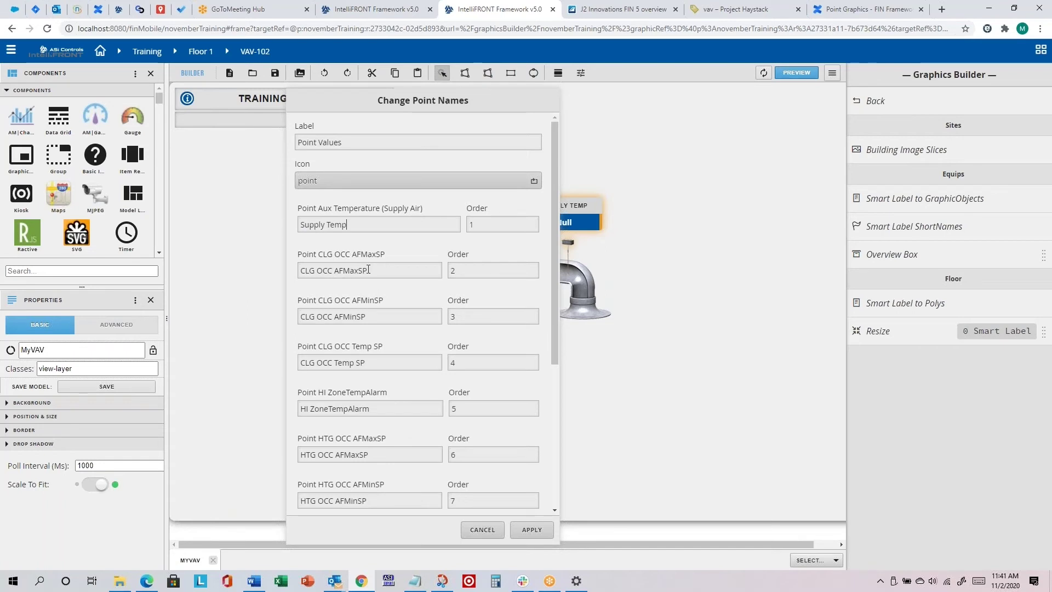
scroll(400, 336, down, 5)
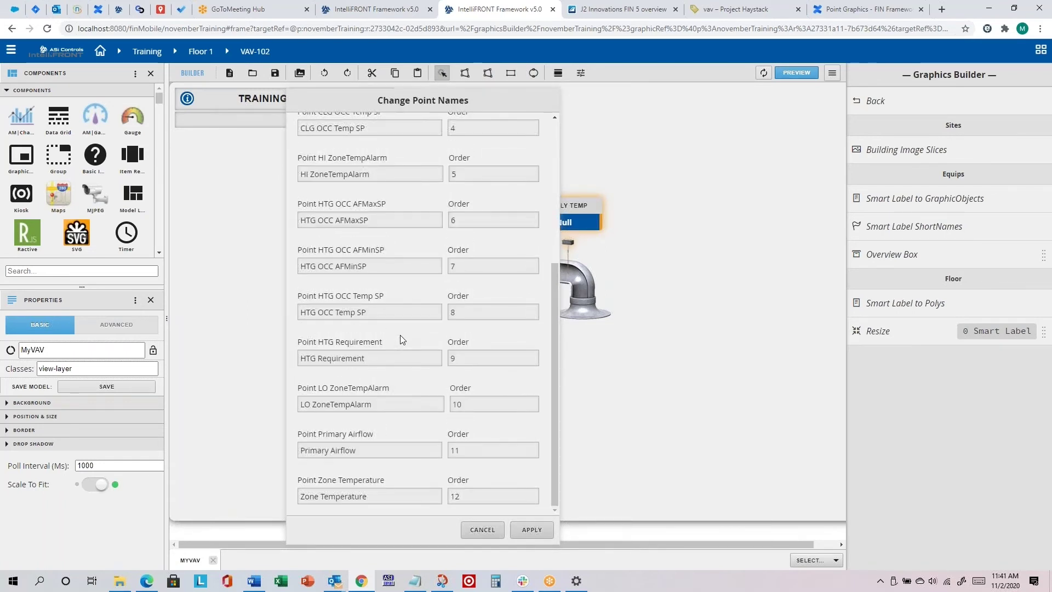
scroll(400, 333, up, 5)
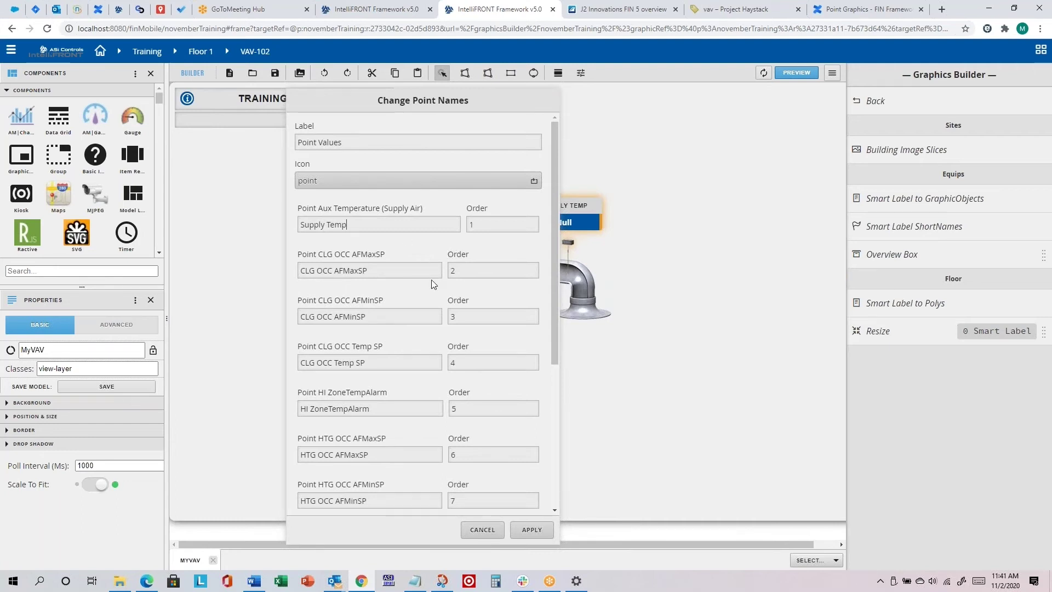
scroll(432, 279, down, 5)
scroll(432, 279, up, 5)
scroll(490, 340, down, 5)
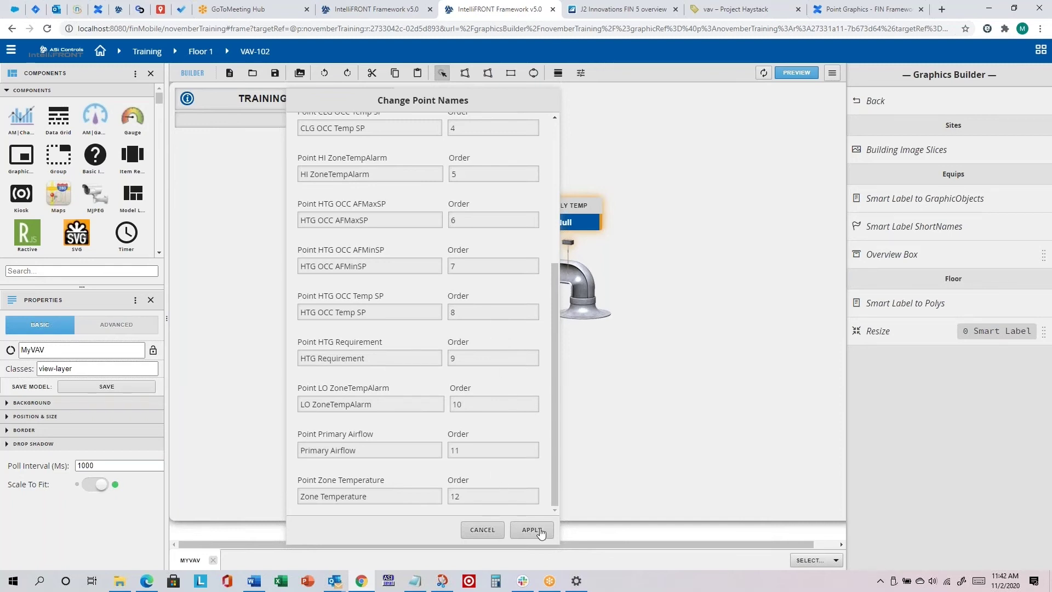
Check the remaining point names and orders, and apply them to create the Point Values overview box
scroll(464, 306, up, 5)
scroll(465, 306, down, 5)
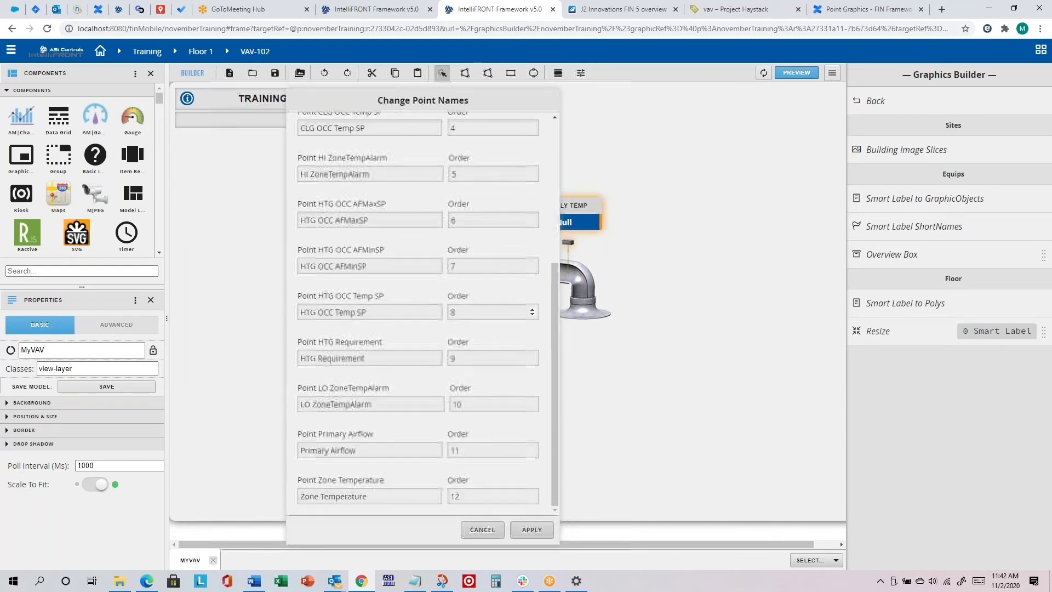
click(531, 529)
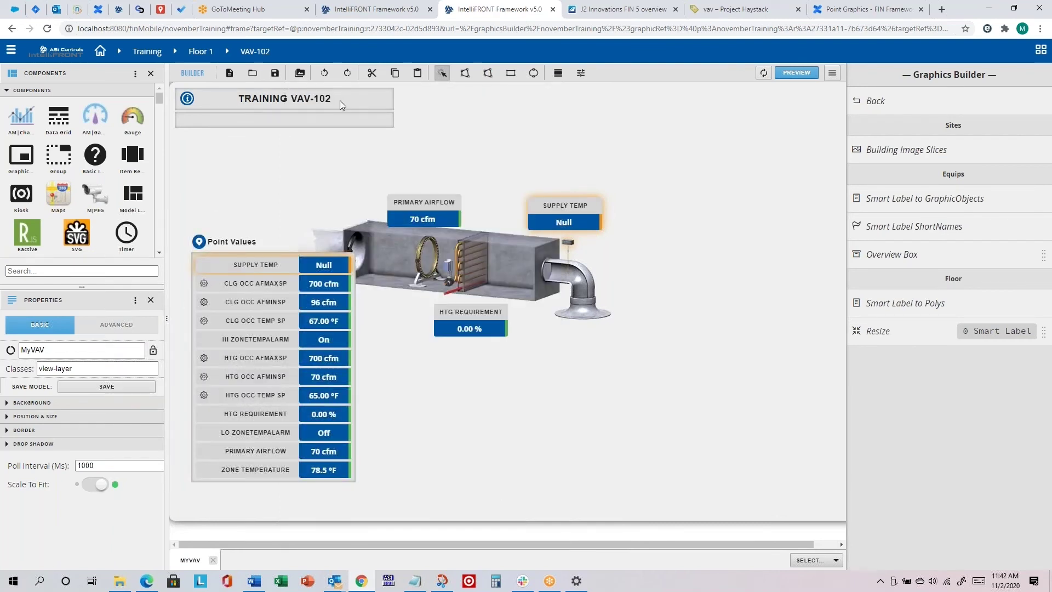
Widen the Point Values box to two columns of points, shorten it to fit its rows, and place it beneath the VAV image
click(281, 416)
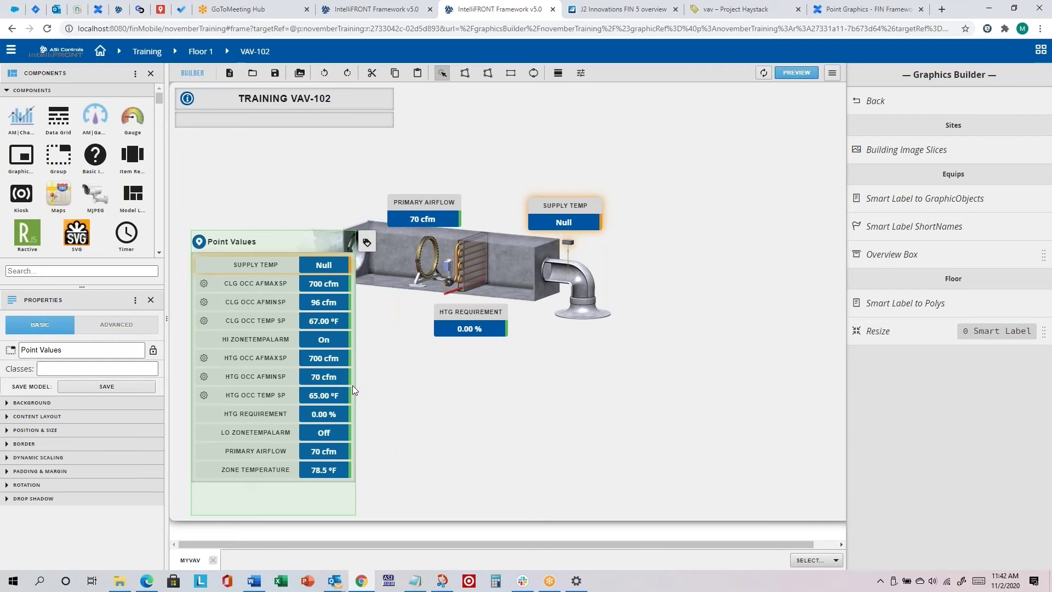
drag(353, 386, 644, 422)
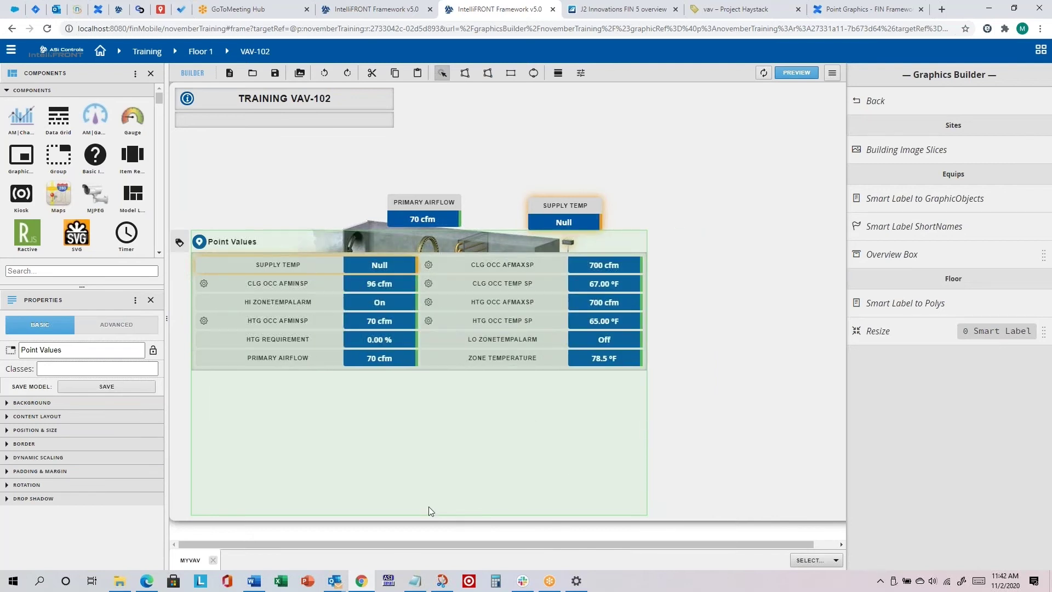
drag(435, 514, 444, 387)
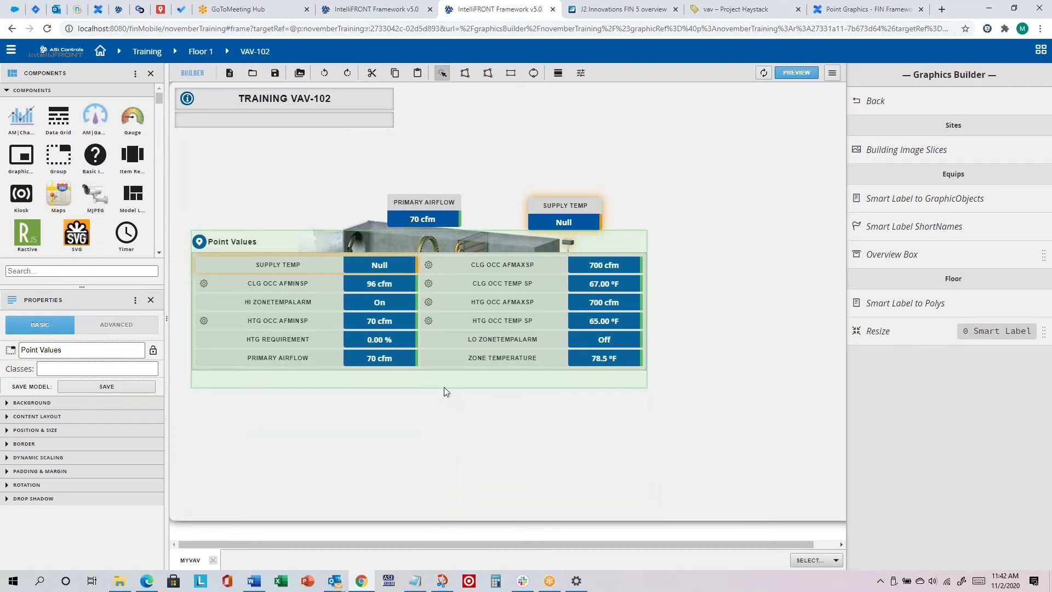
drag(472, 261, 575, 377)
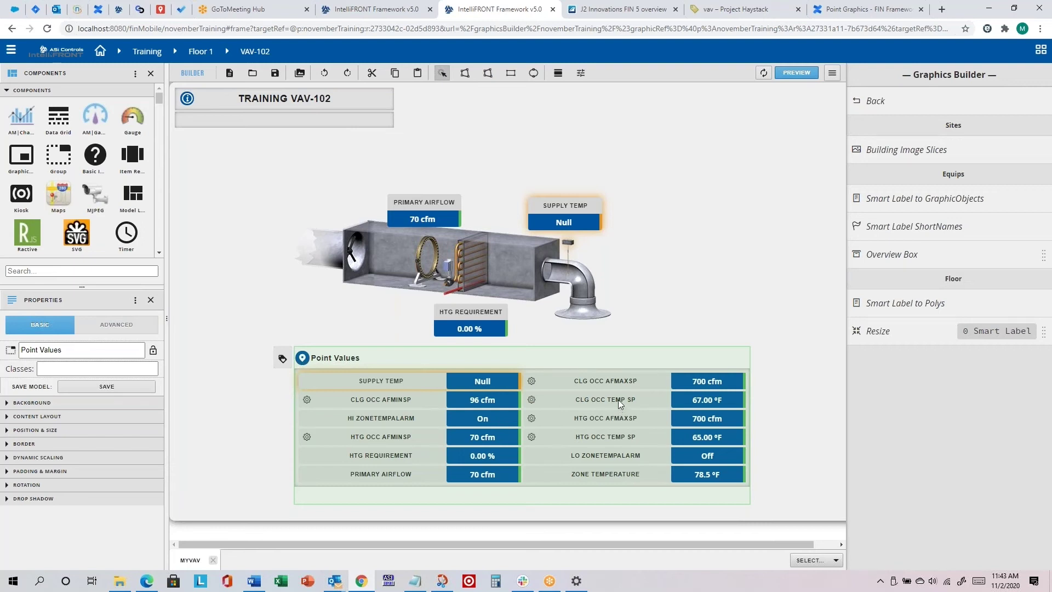
click(755, 275)
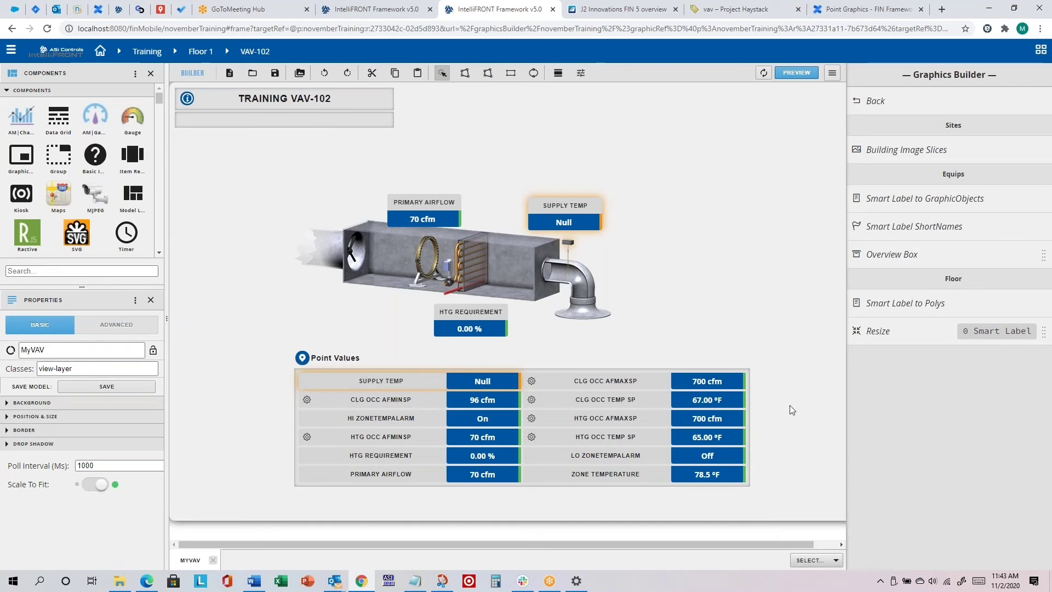
Review the edit settings of the Point Values overview box and close them without changes
click(563, 408)
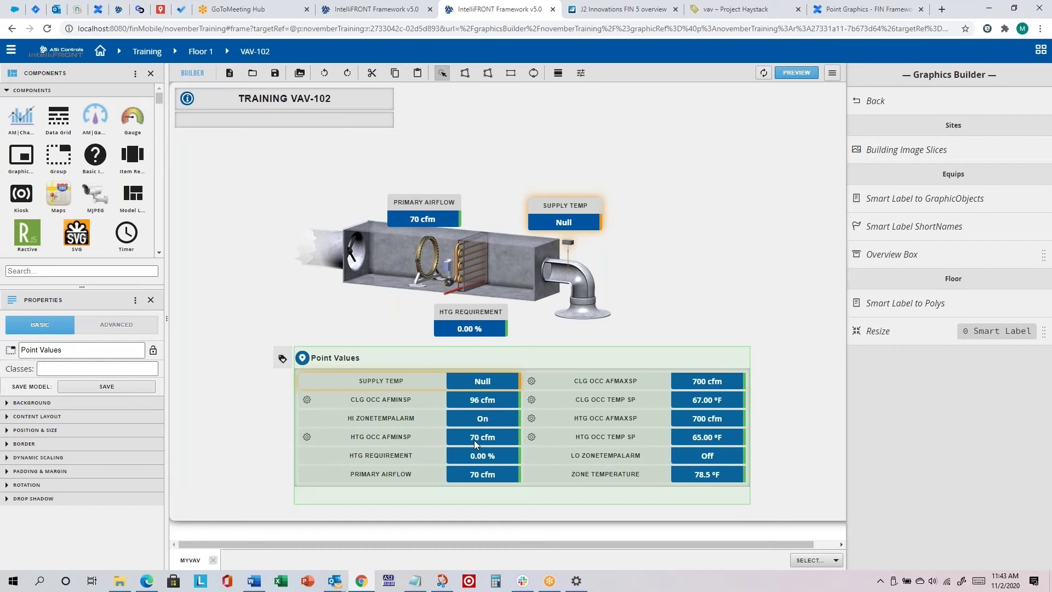
click(906, 255)
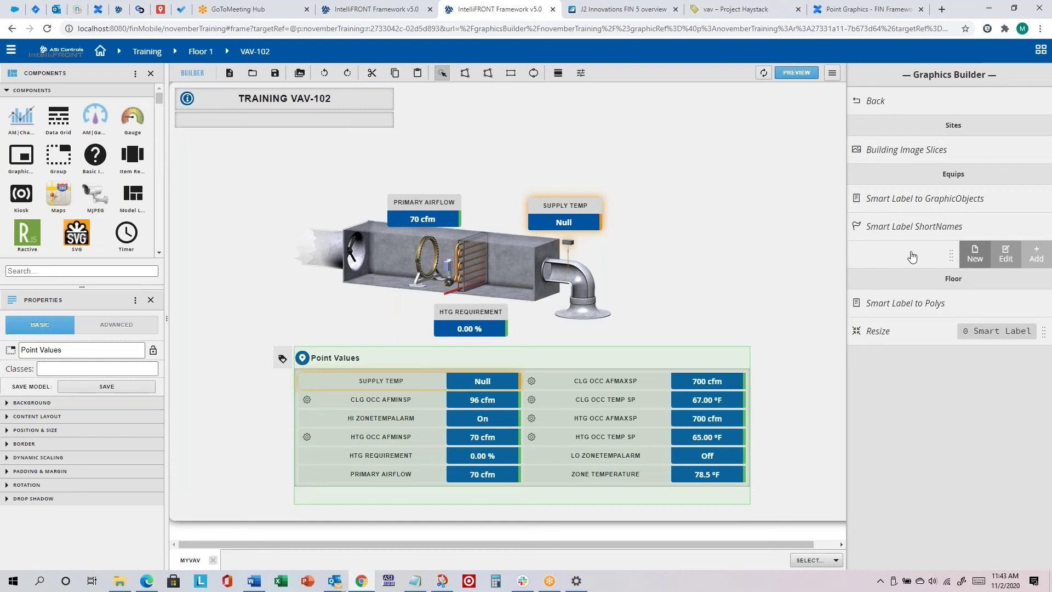
click(1009, 255)
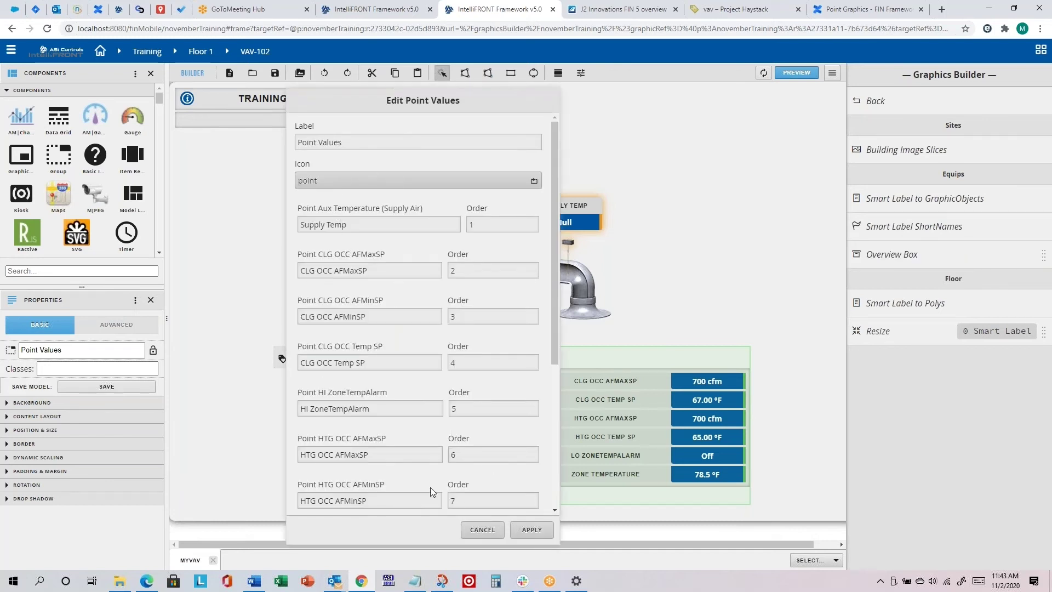
click(483, 532)
Review which points can be added to the Point Values overview box, cancel without changes, and deselect the box
mouse_move(1037, 257)
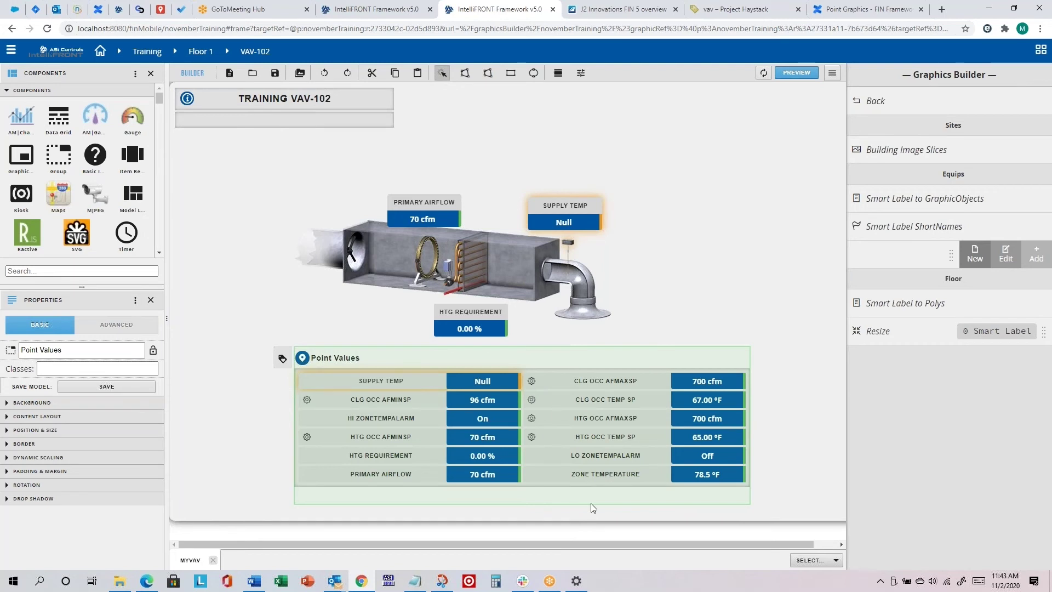
click(1036, 253)
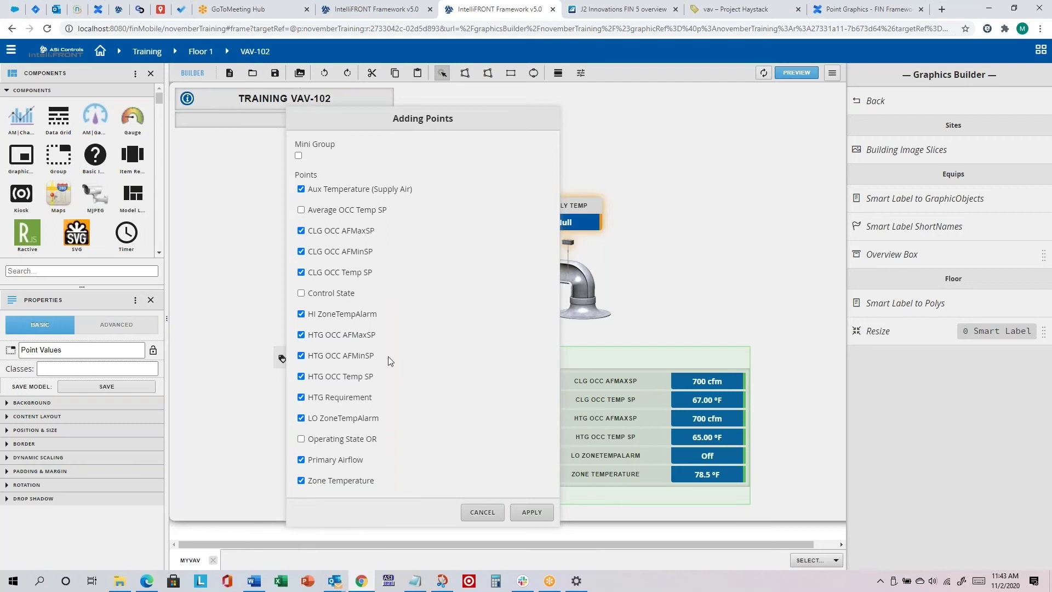
click(485, 514)
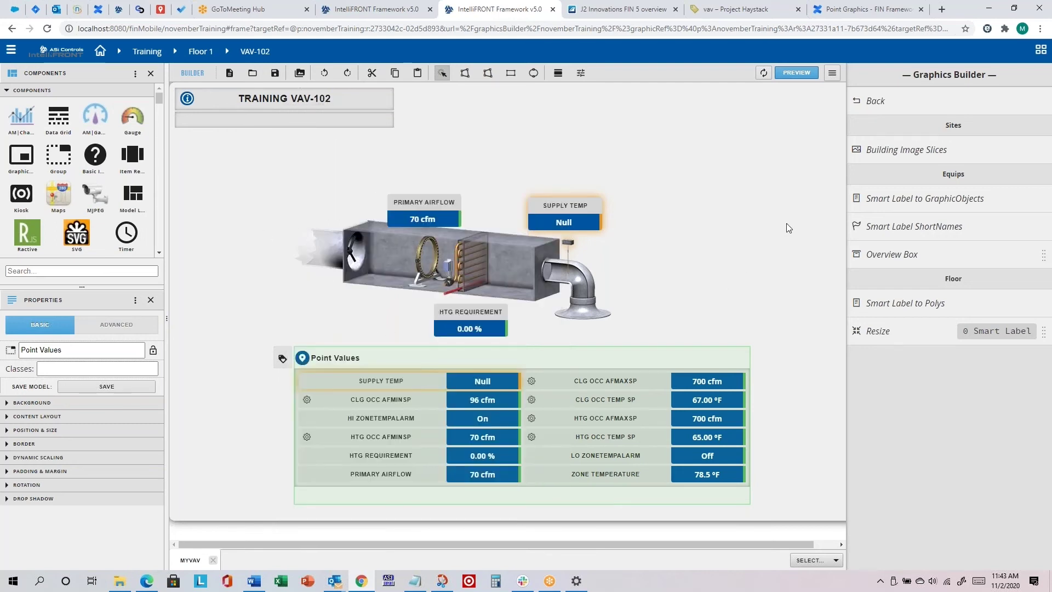
click(795, 419)
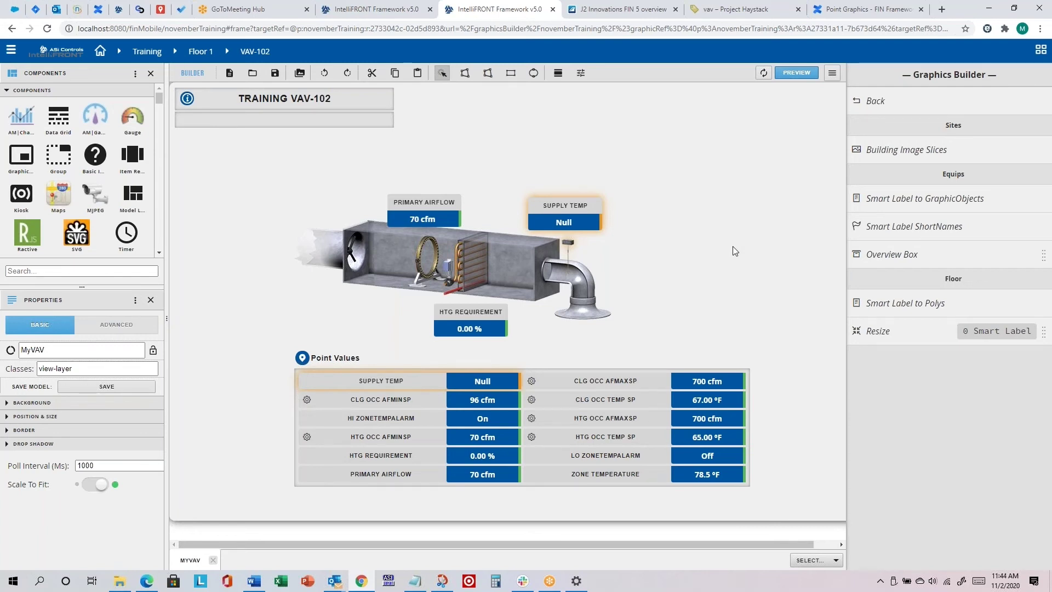
Switch to the training guide in Edge, review the overview box steps through step 16 on saving the graphic, and return to the Graphics Builder
key(alt+Tab)
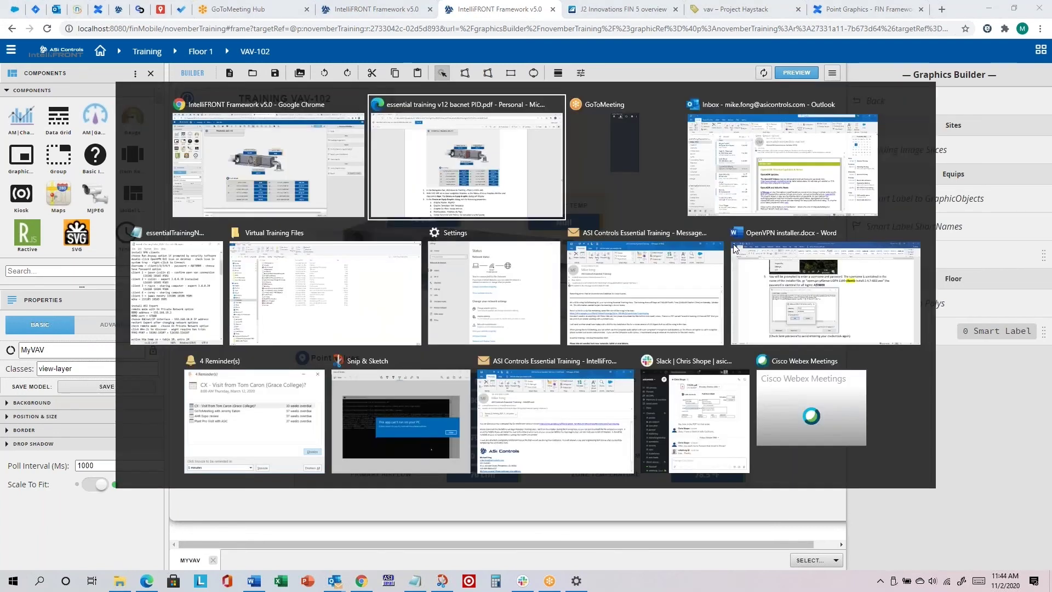
scroll(546, 307, down, 20)
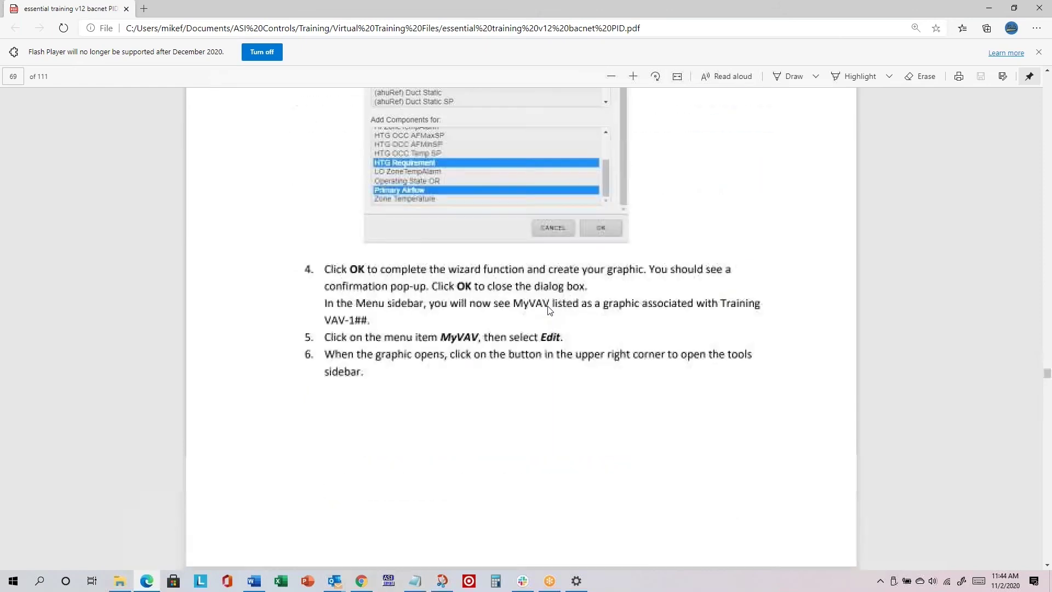
scroll(548, 310, down, 20)
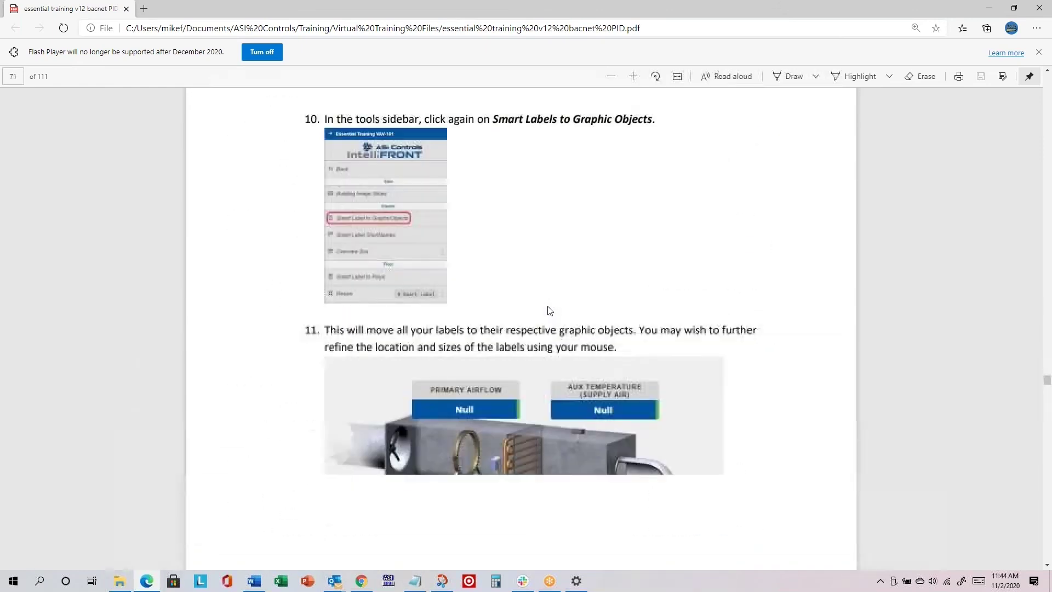
scroll(550, 310, down, 20)
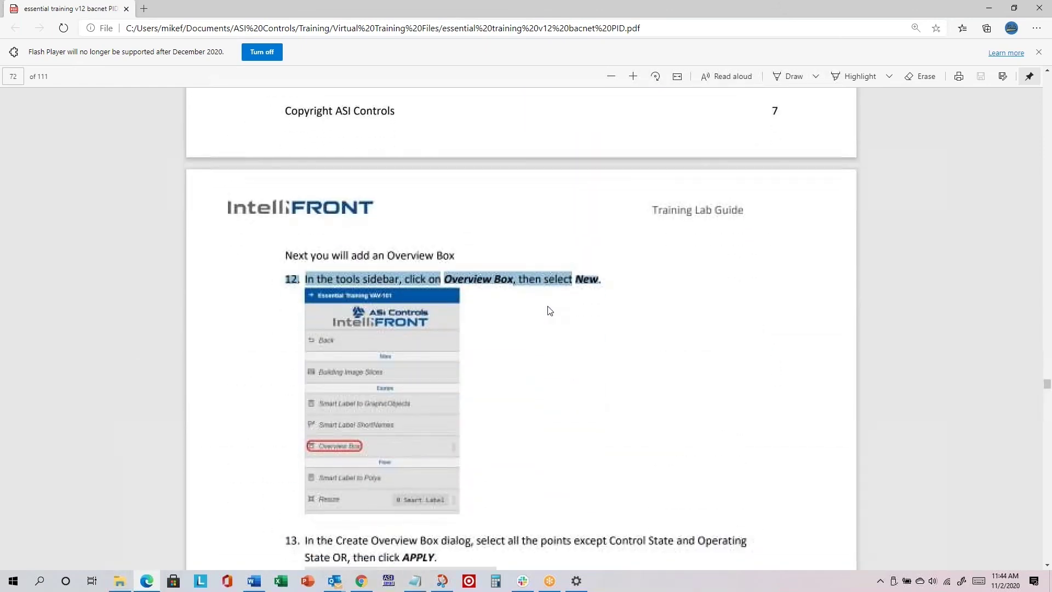
scroll(549, 310, down, 8)
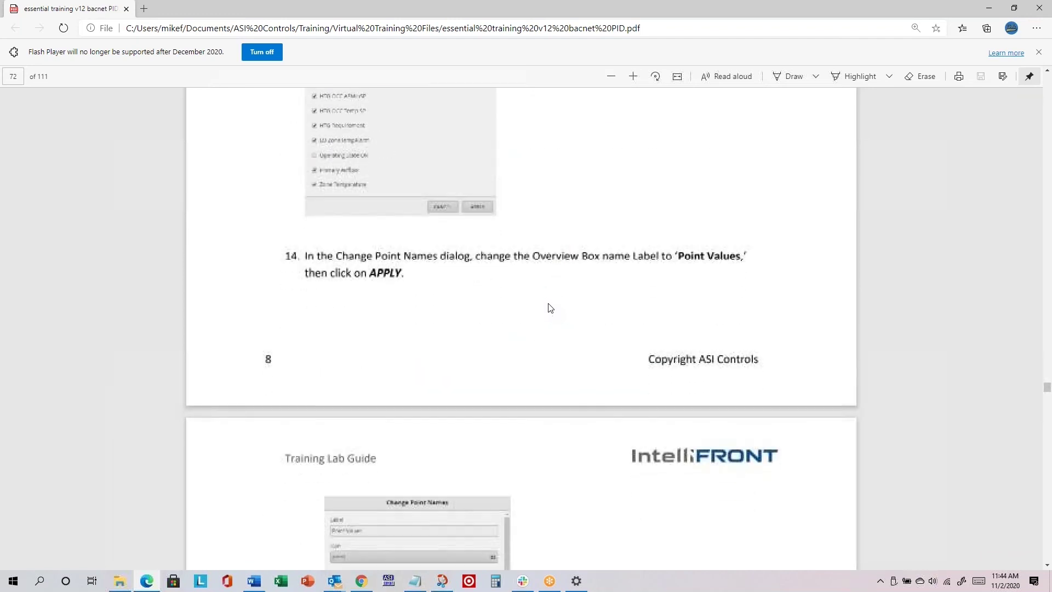
scroll(565, 279, down, 12)
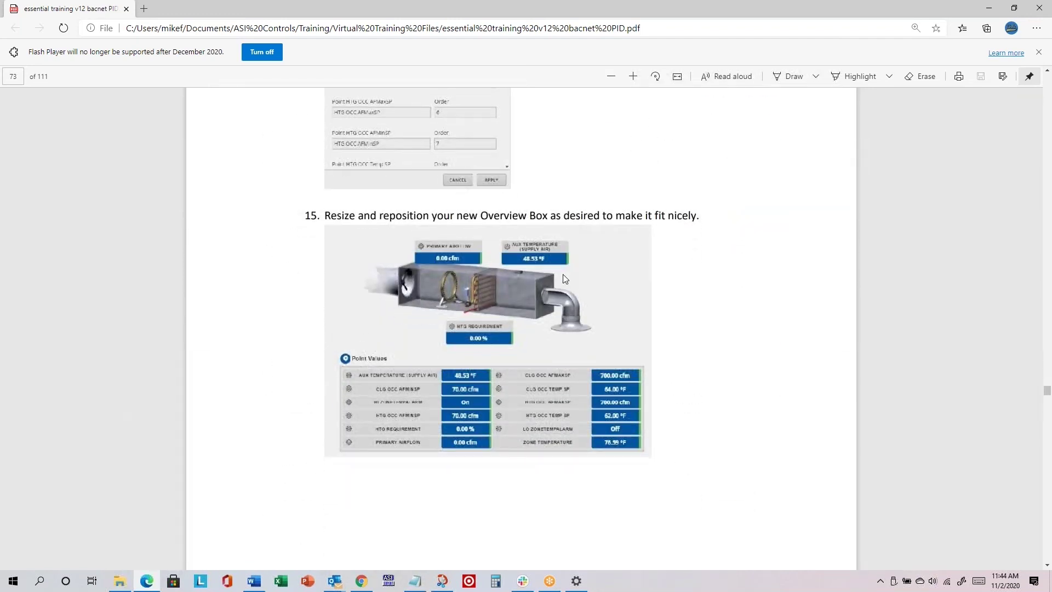
scroll(565, 279, down, 5)
scroll(565, 279, down, 8)
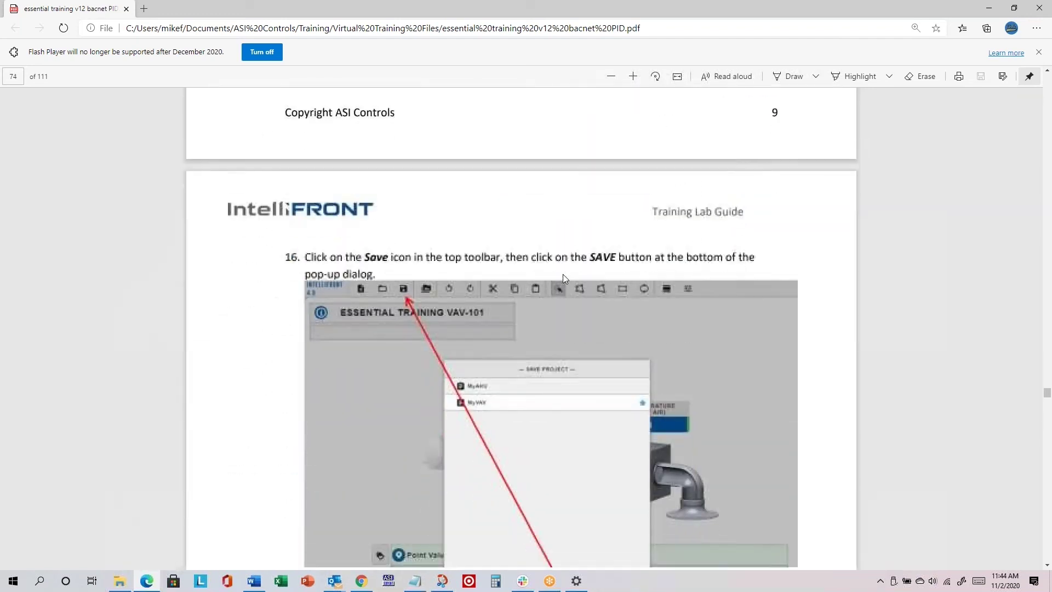
scroll(565, 279, up, 6)
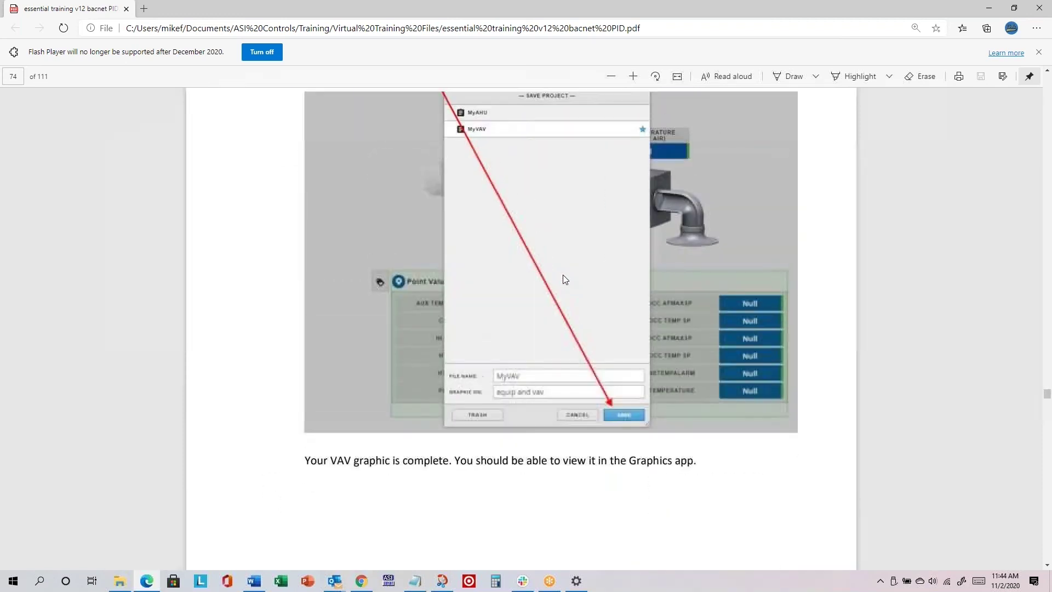
click(612, 78)
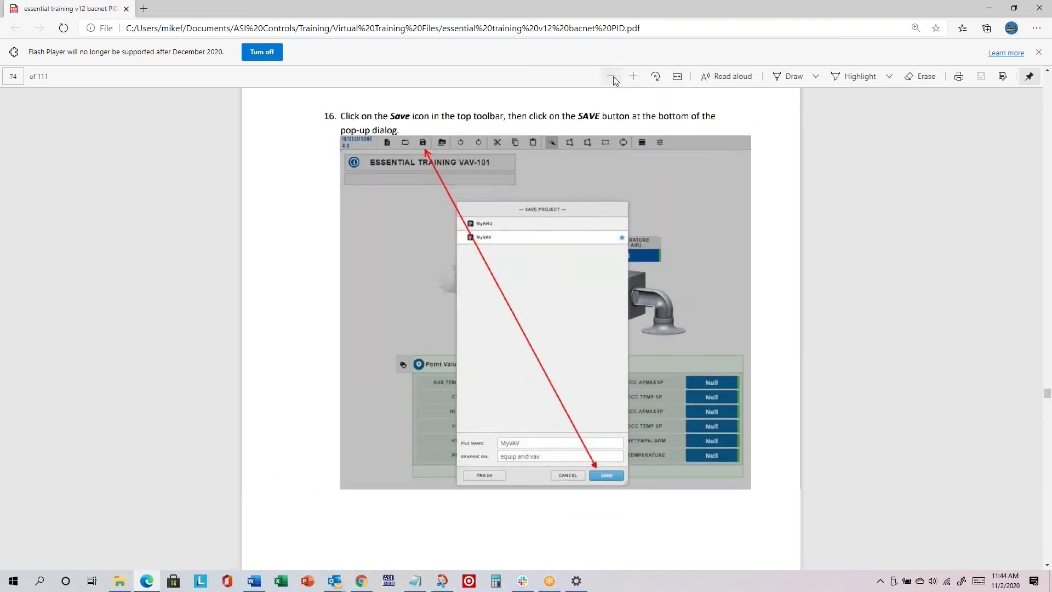
key(alt+Tab)
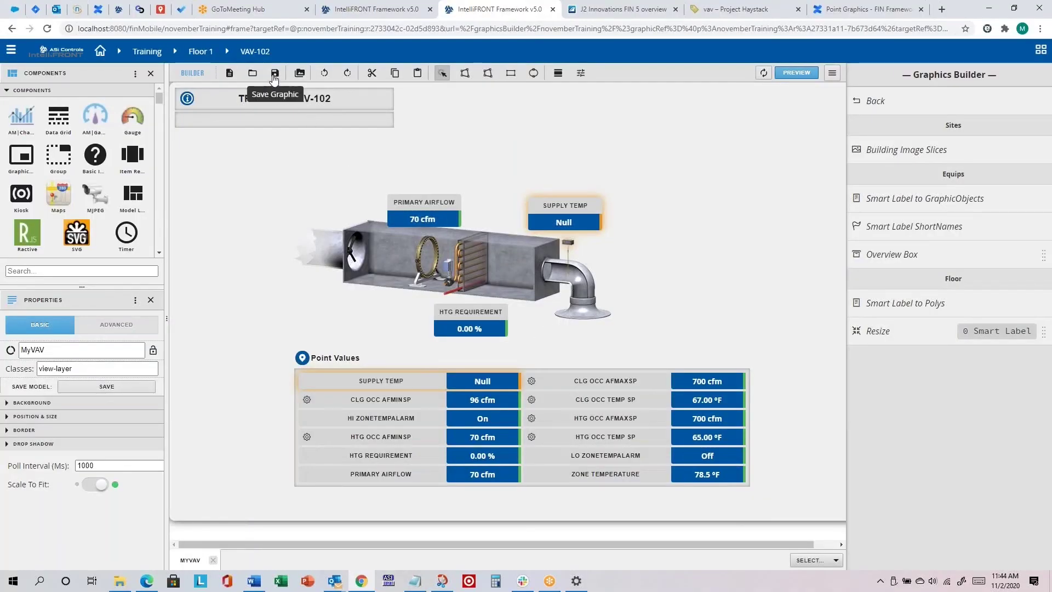
Enlarge the page to 125% to view the builder's collapsed tool list, and restore the zoom to 100%
click(1040, 28)
click(1007, 132)
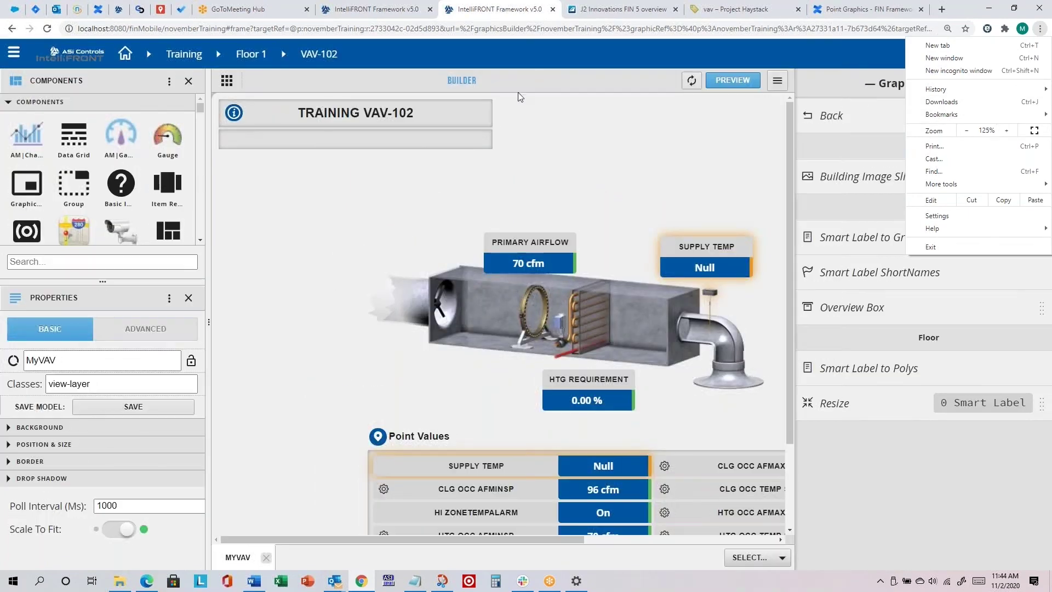
click(227, 82)
click(227, 82)
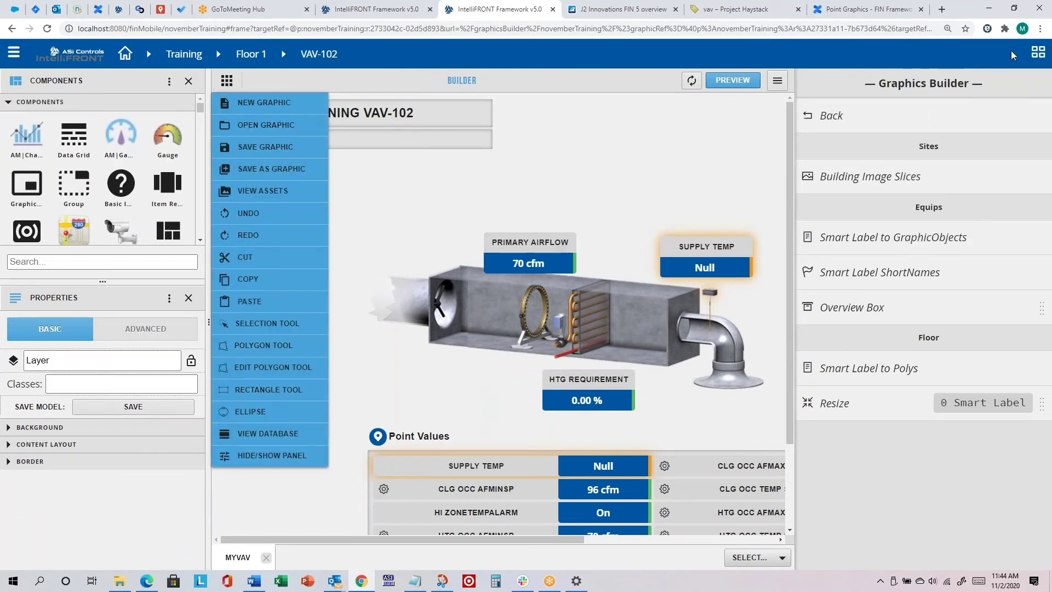
click(1039, 28)
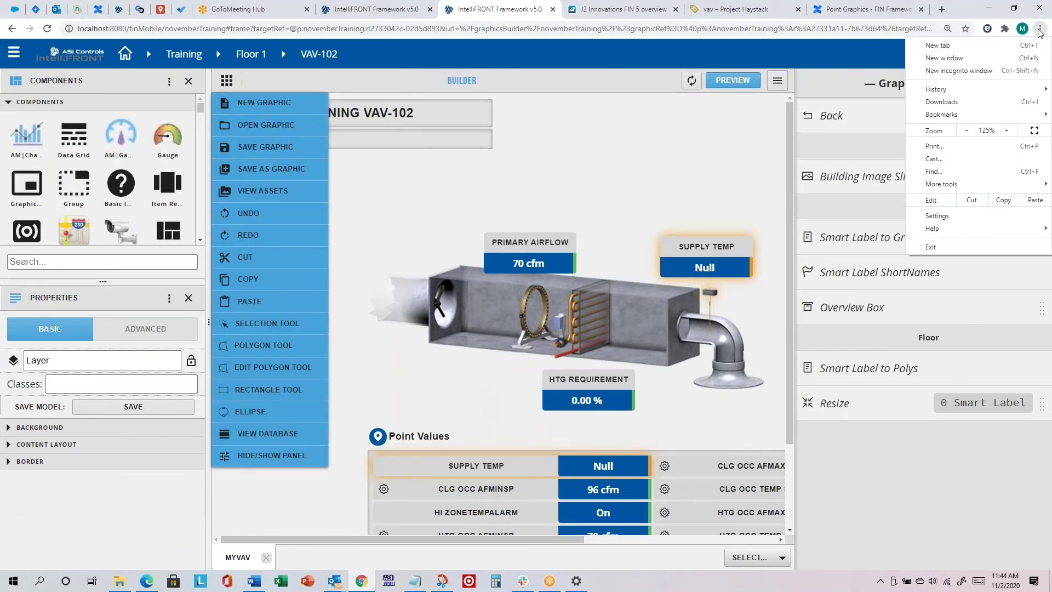
click(966, 130)
click(967, 130)
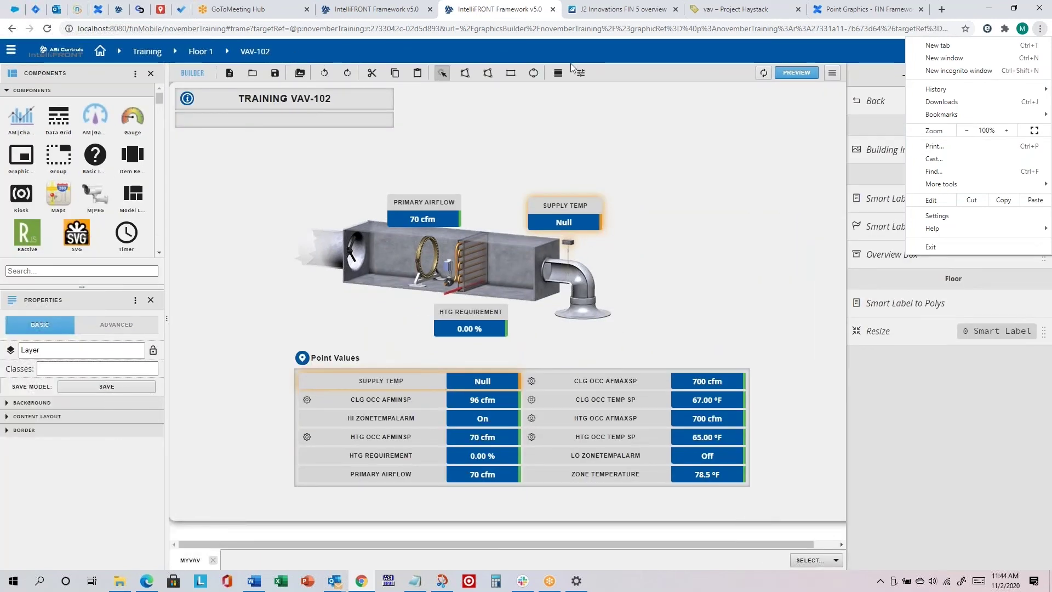
Save the graphic as MyVAV with the graphic on equip and vav and the type Graphic
click(275, 73)
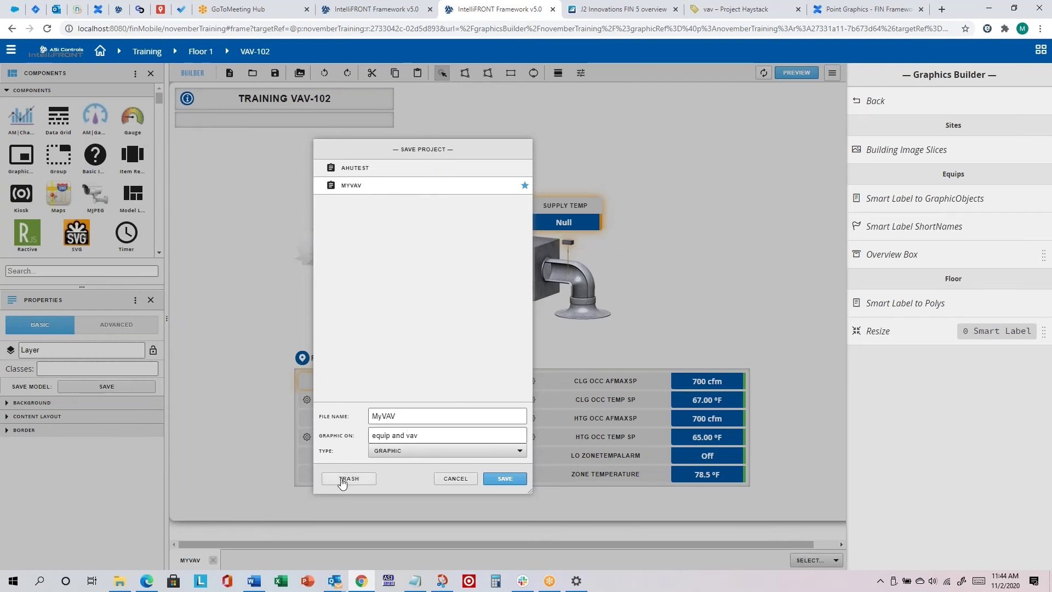
click(401, 415)
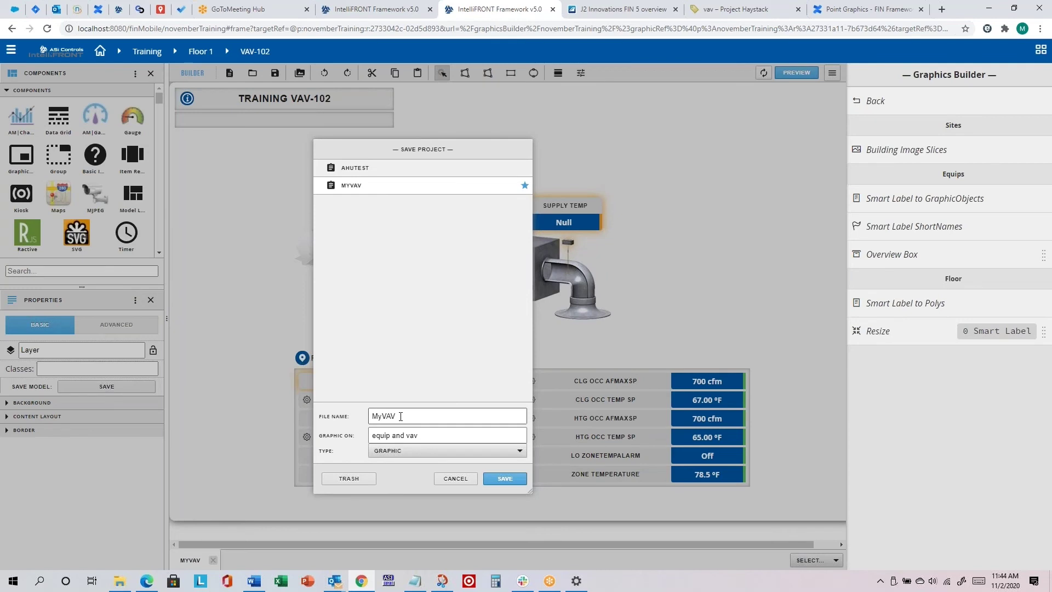
click(387, 433)
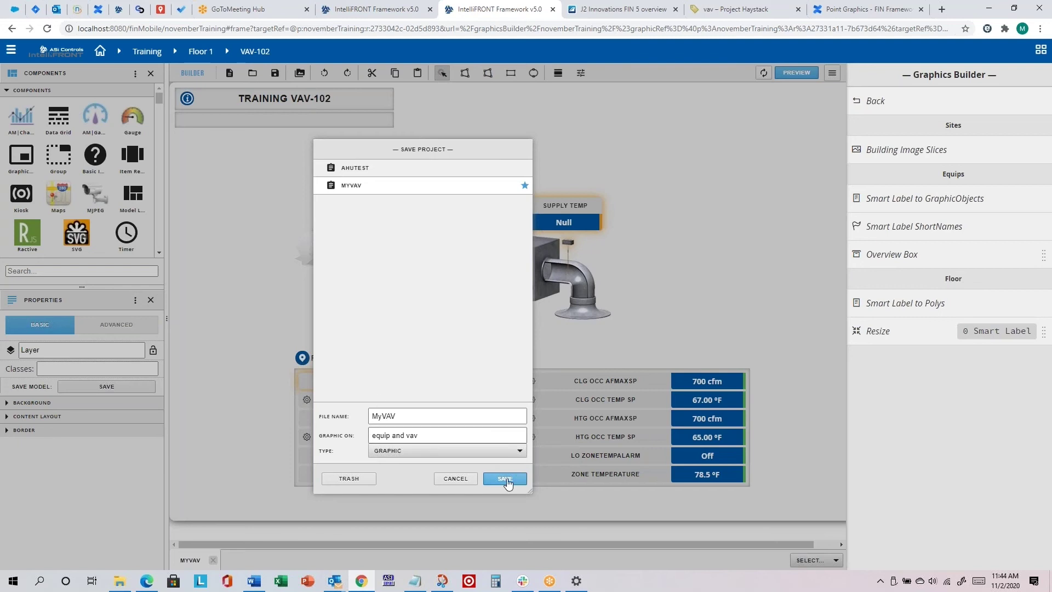
click(505, 479)
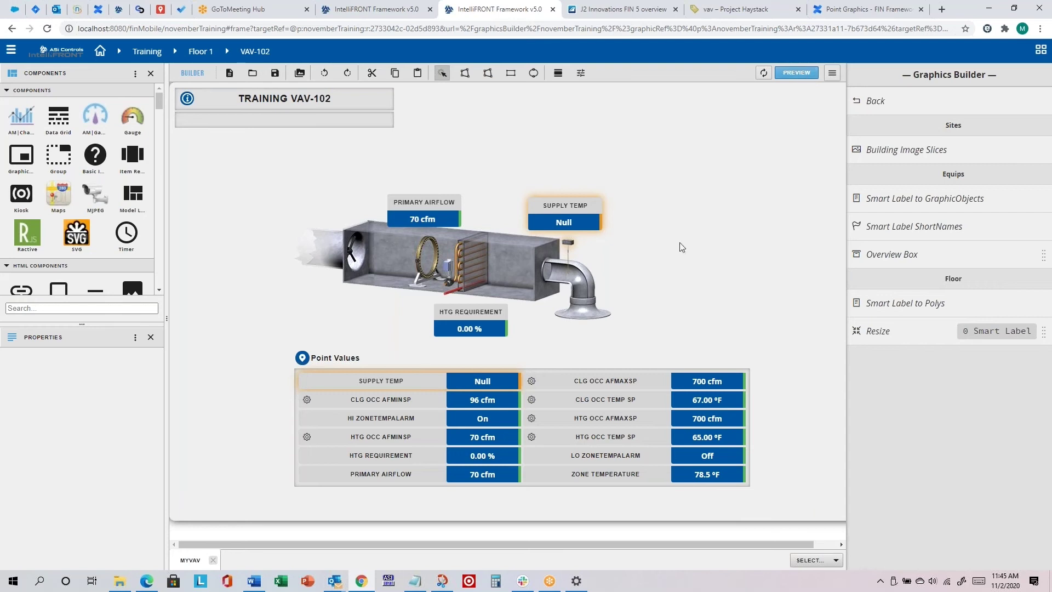
Preview the graphic, set the default value of CLG OCC Temp SP to 74, and close the preview
click(805, 73)
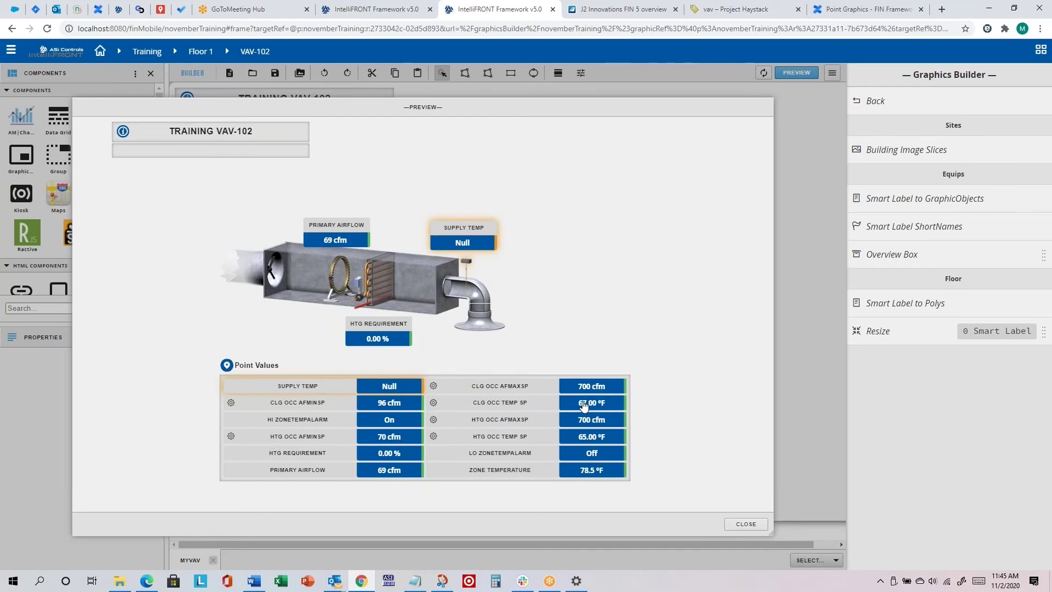
click(434, 402)
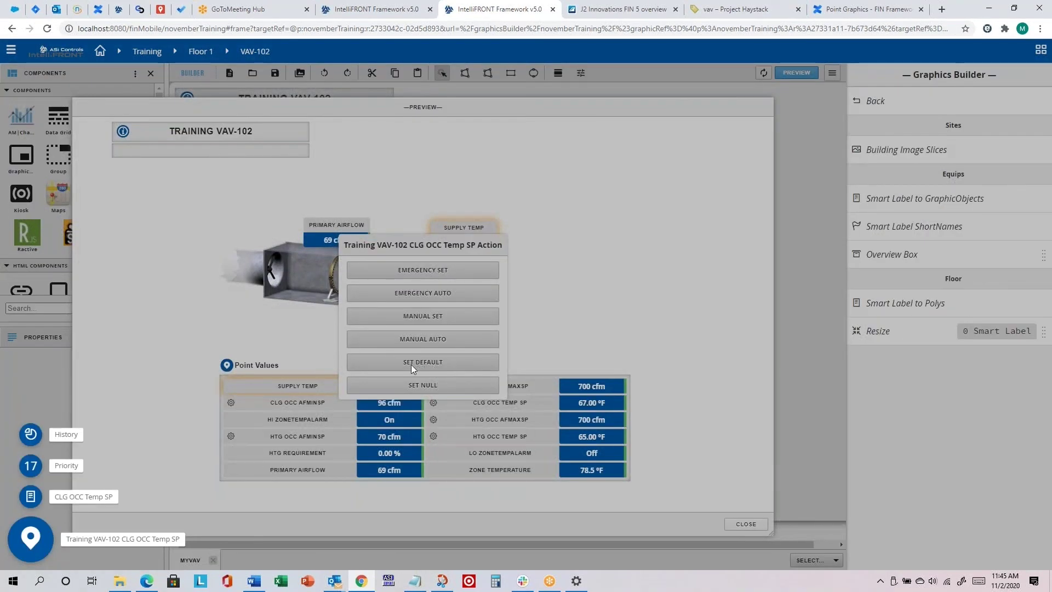
click(421, 363)
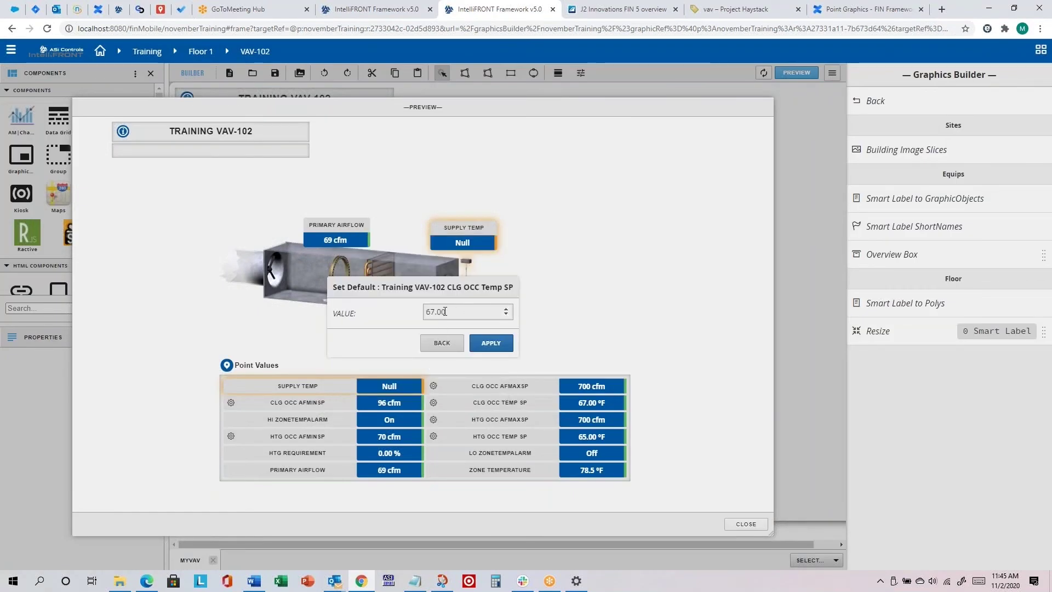
click(506, 309)
double_click(505, 309)
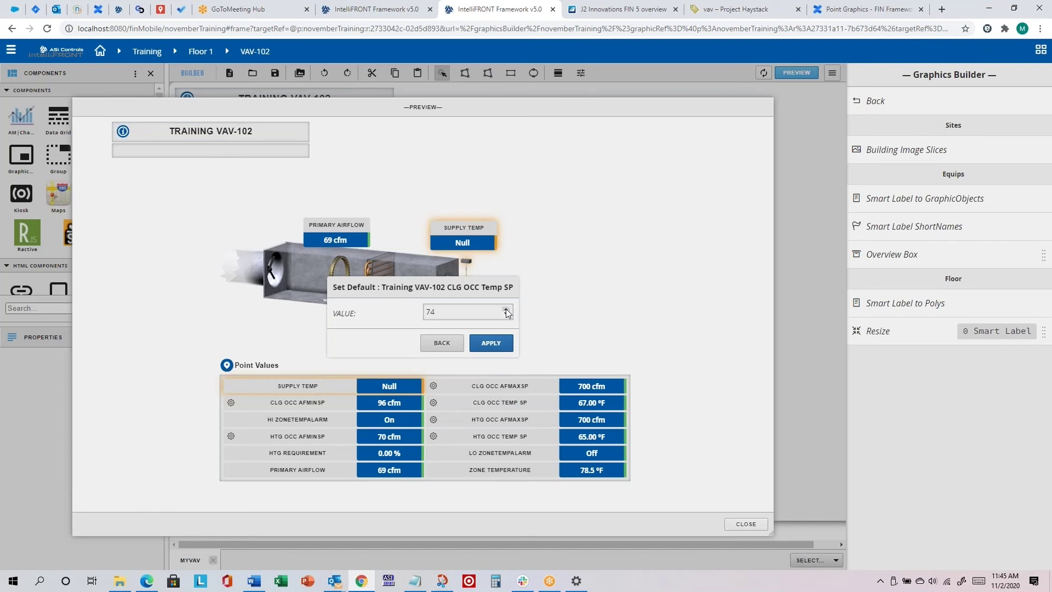
click(491, 344)
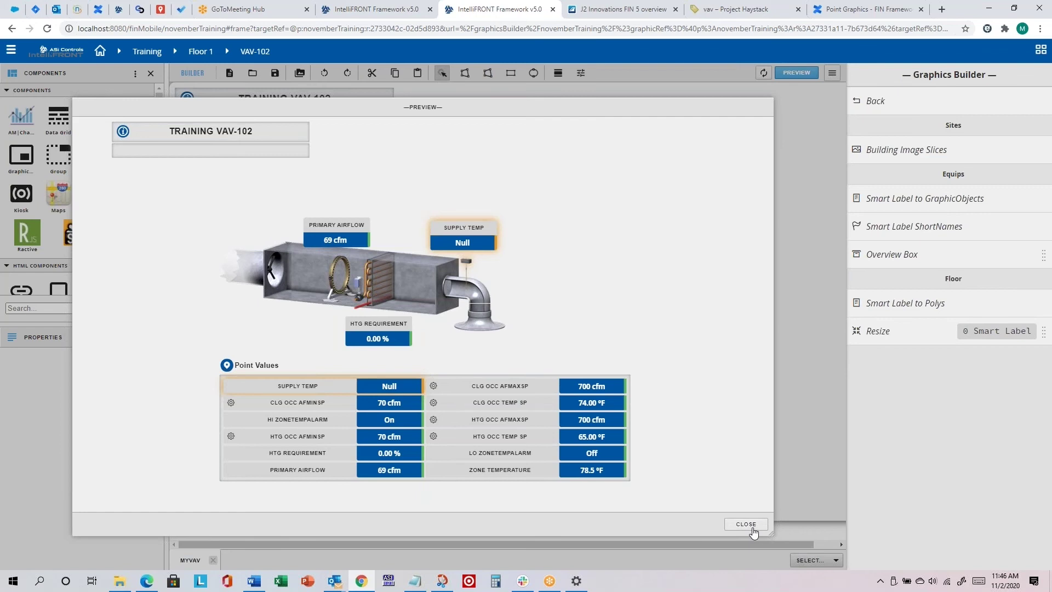
click(737, 525)
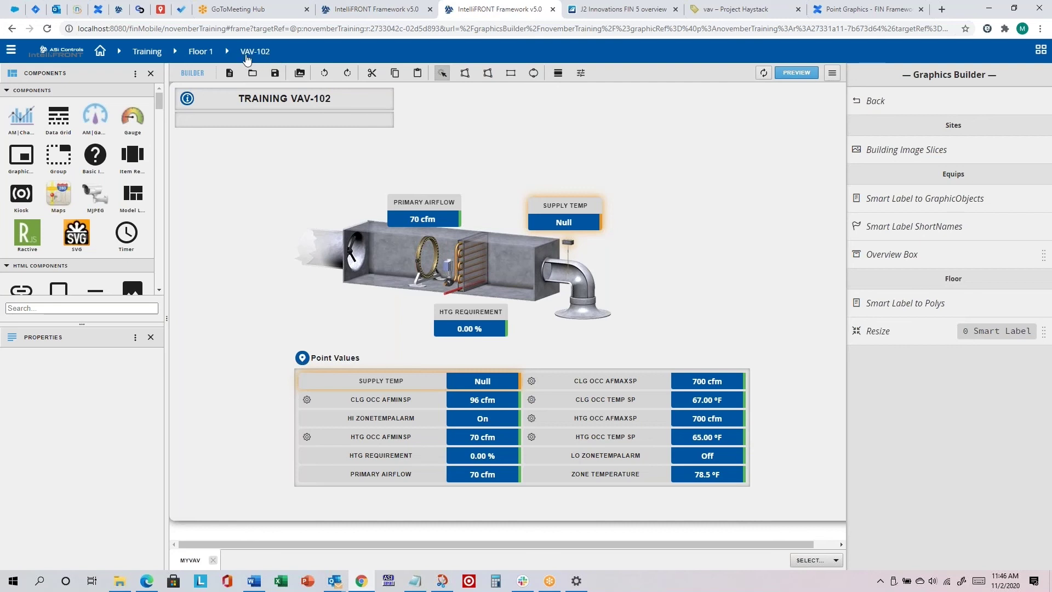
Switch to the Graphics app and display the MyVAV graphic on Training VAV-102
click(11, 52)
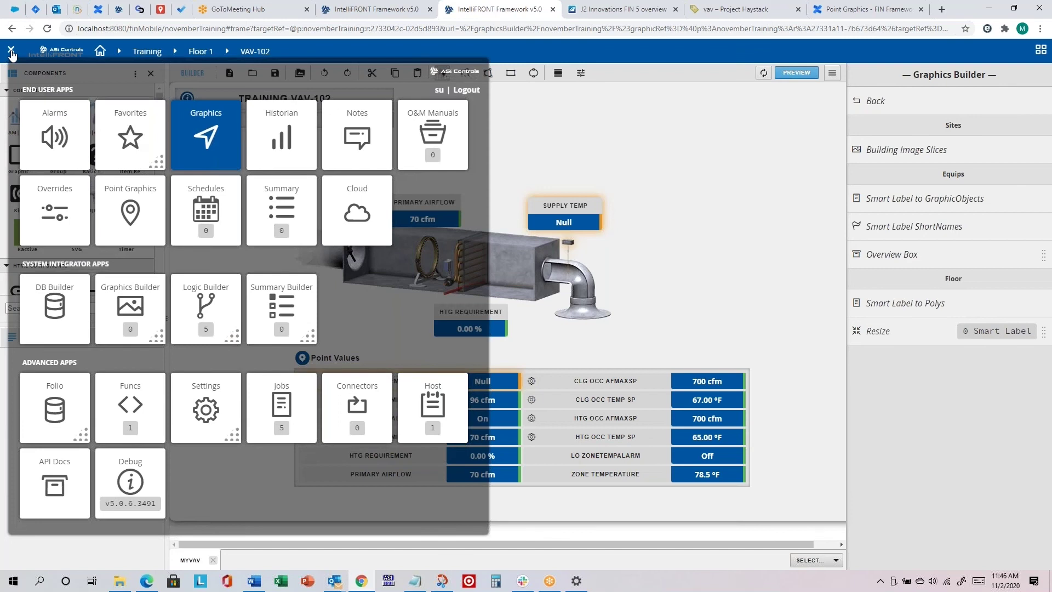
click(207, 133)
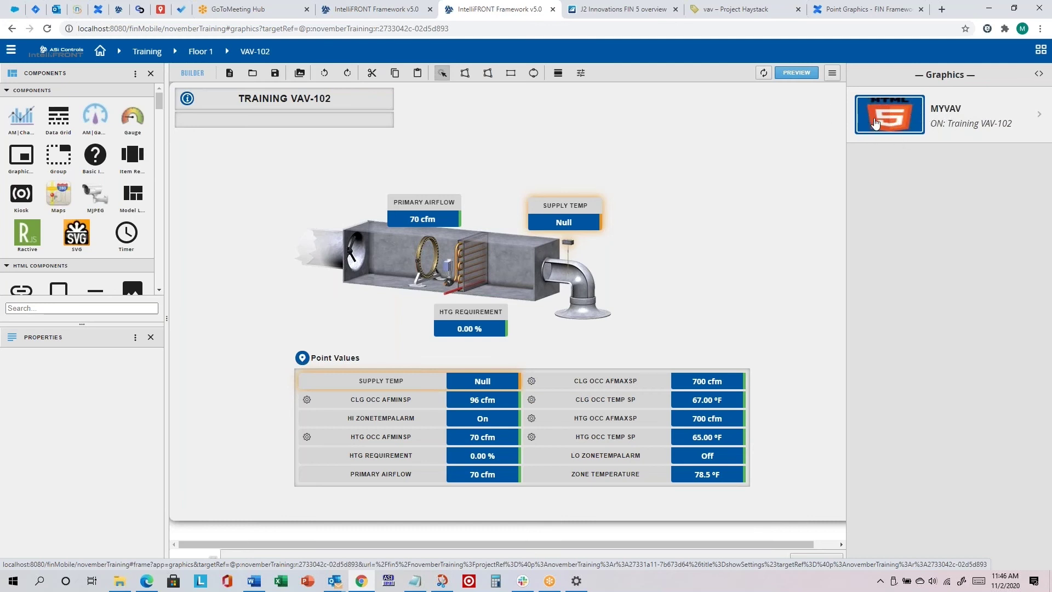
drag(883, 148, 350, 256)
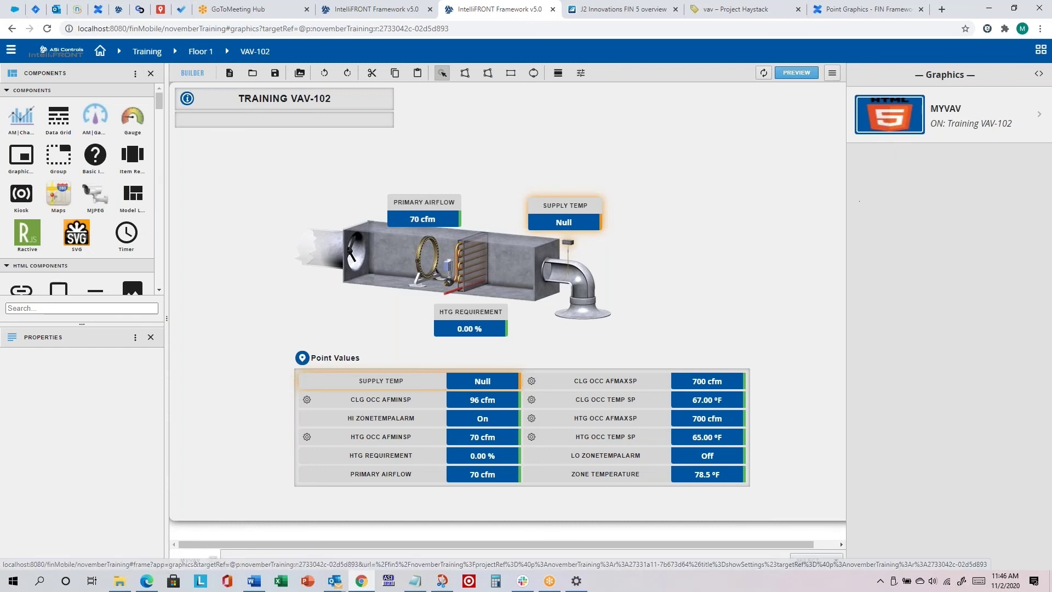
click(900, 118)
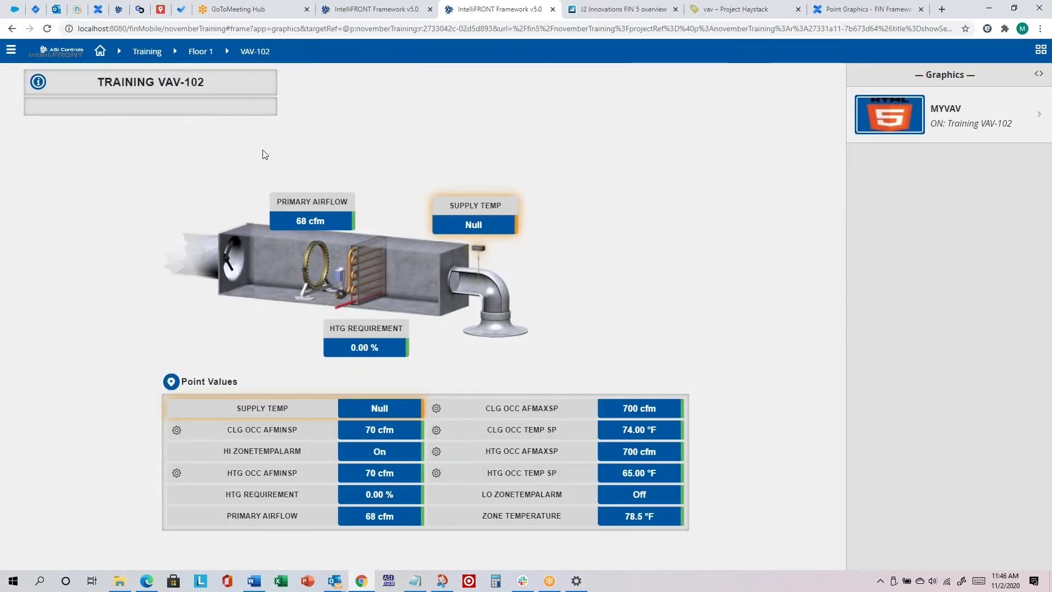
Navigate to VAV-106 on Floor 2 and display its MyVAV graphic
click(175, 52)
click(192, 103)
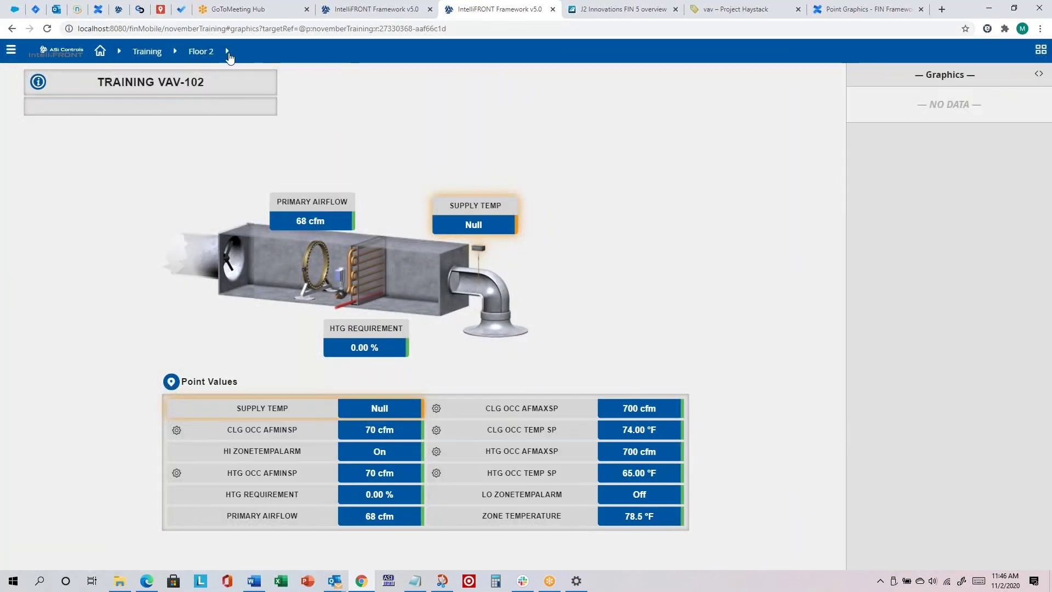
click(228, 51)
click(265, 206)
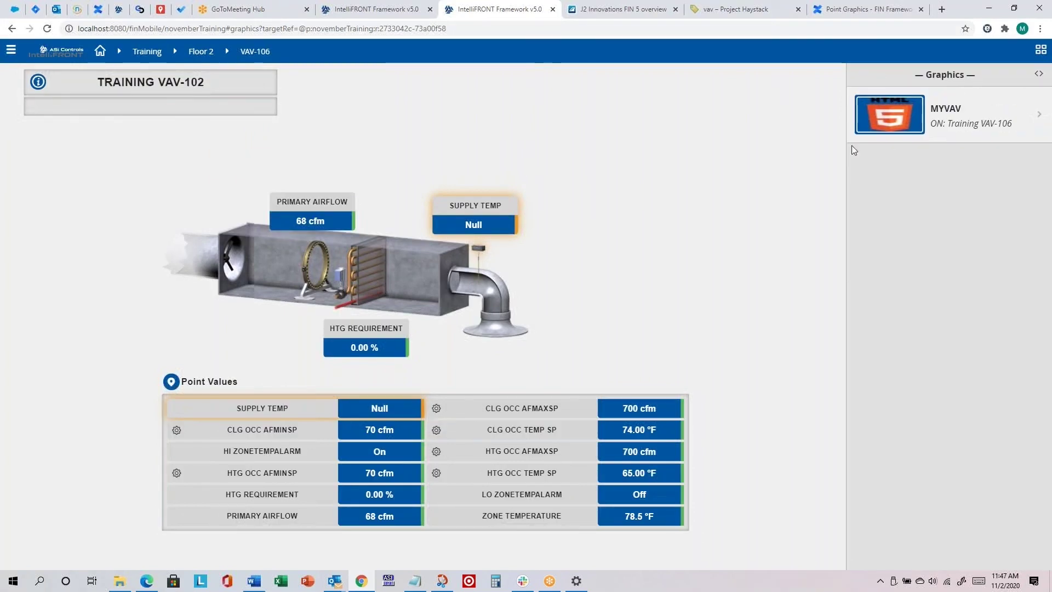
click(968, 117)
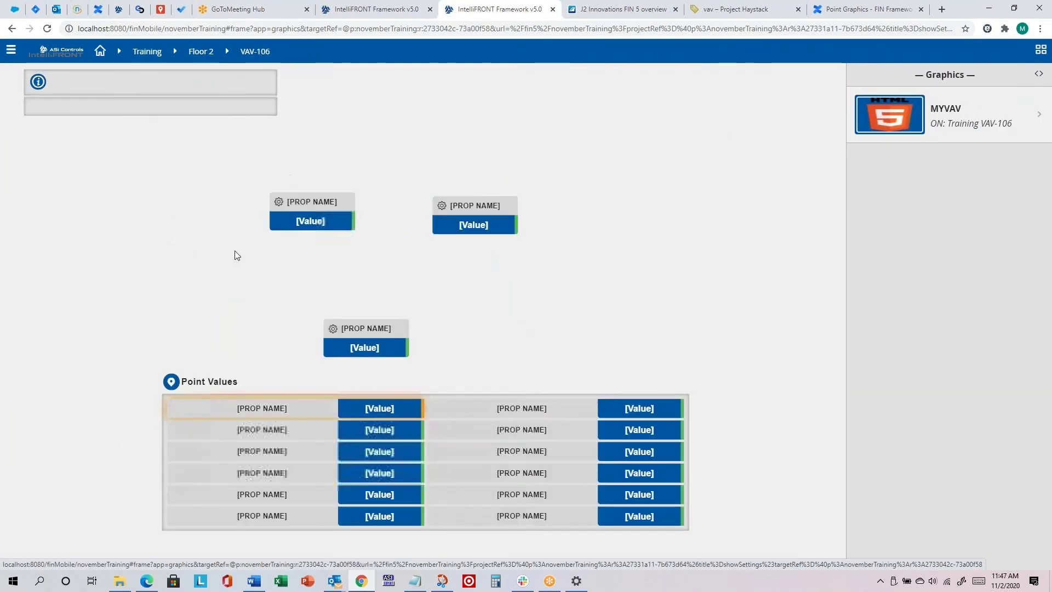
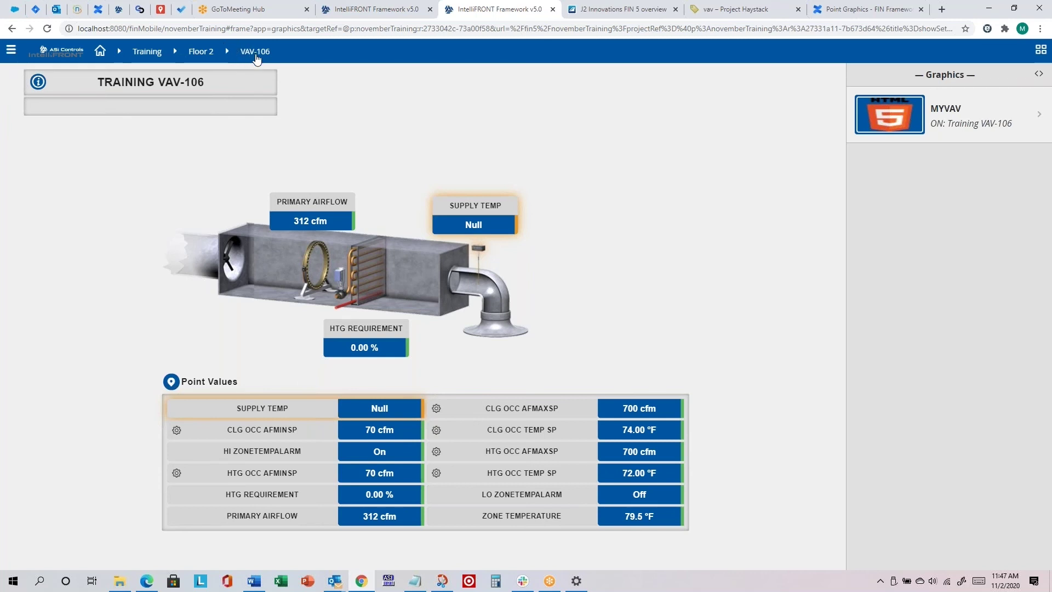
Bring up the Graphics Builder options for VAV-106 and open the MyVAV graphic for editing
click(11, 50)
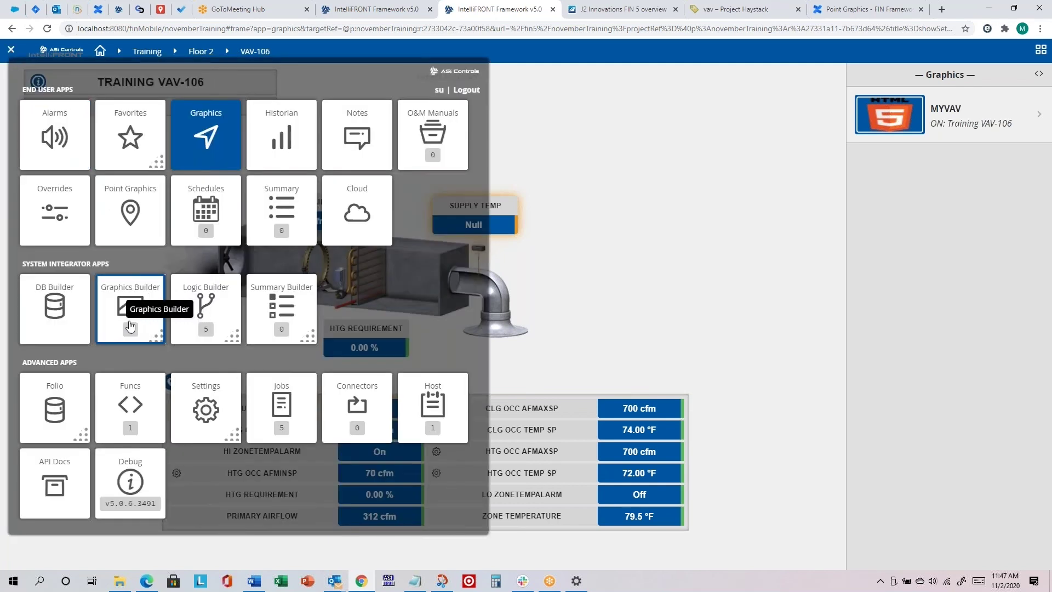
click(157, 334)
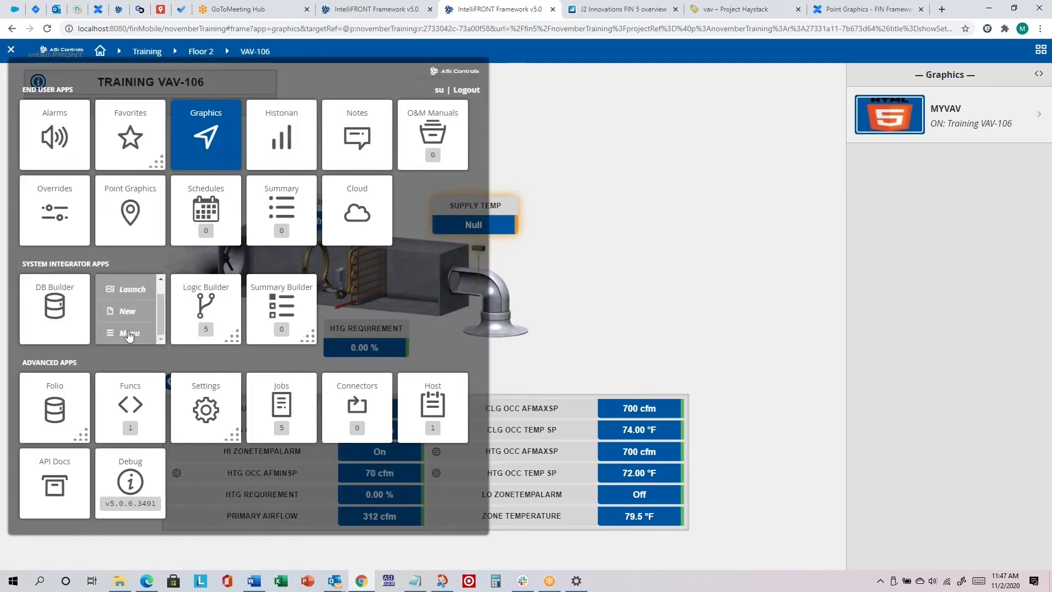
scroll(153, 278, up, 1)
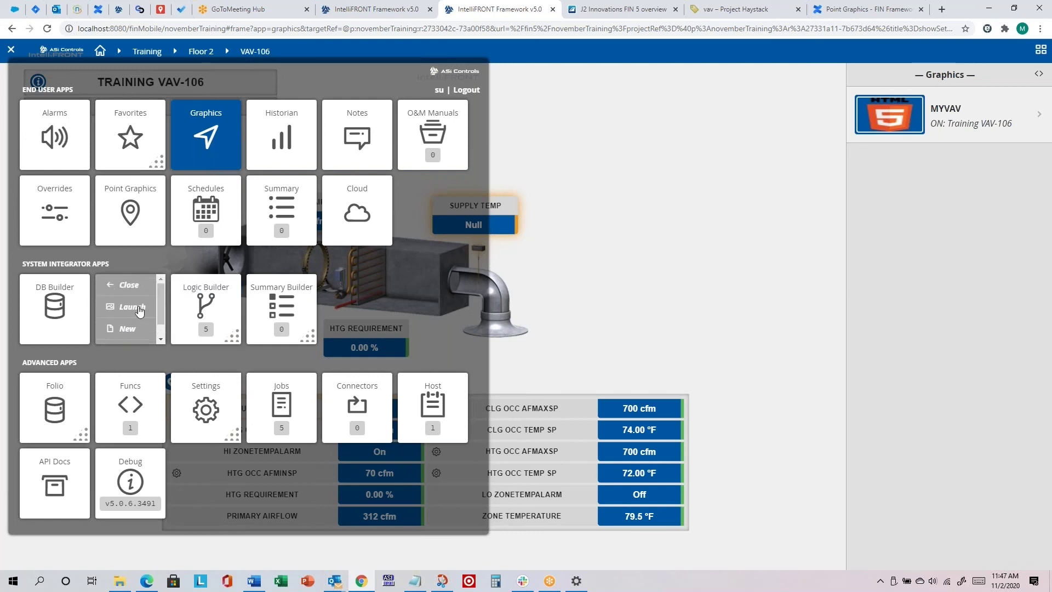
scroll(161, 299, down, 1)
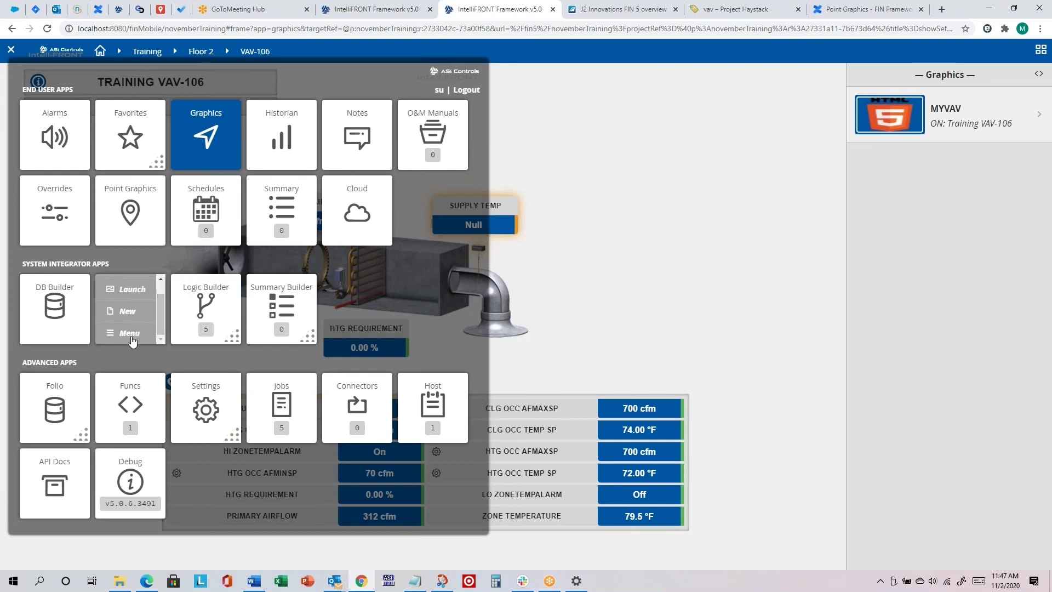
click(128, 333)
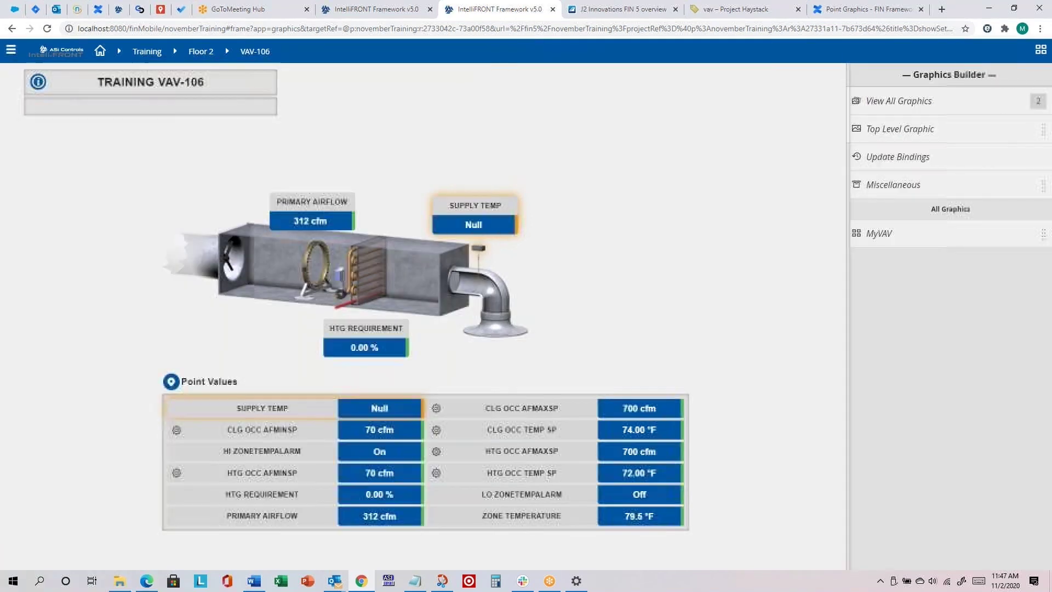
click(906, 237)
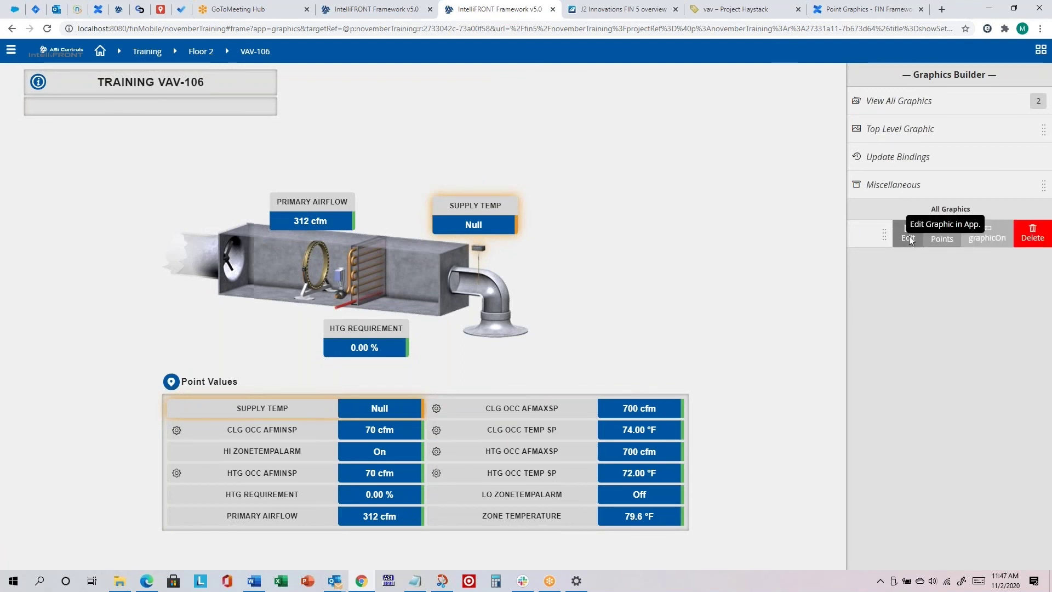
click(909, 237)
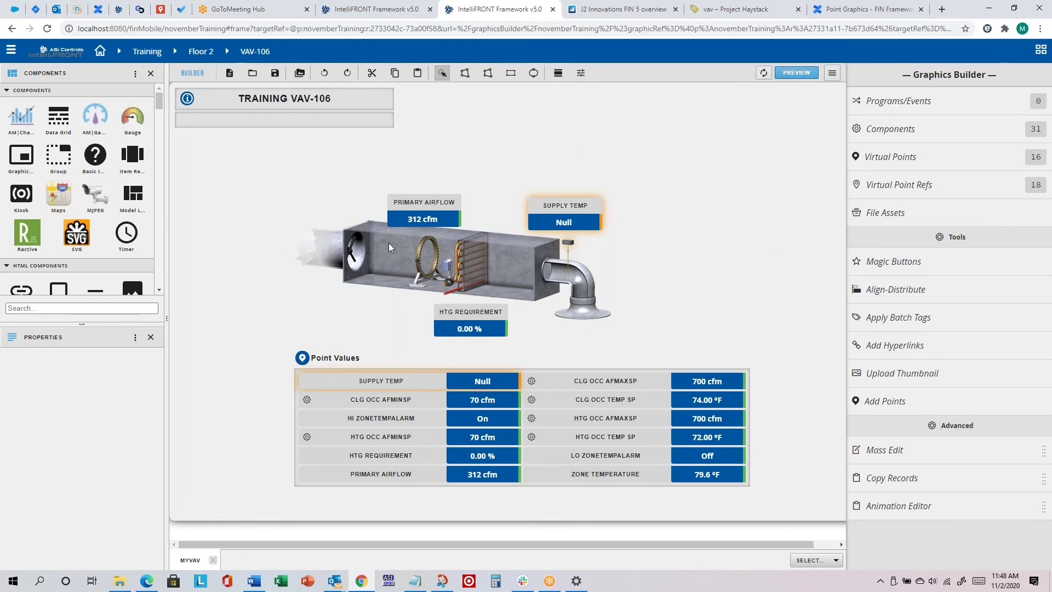
Preview the MyVAV graphic and capture its title, VAV image and Point Values box with Snip & Sketch
click(796, 72)
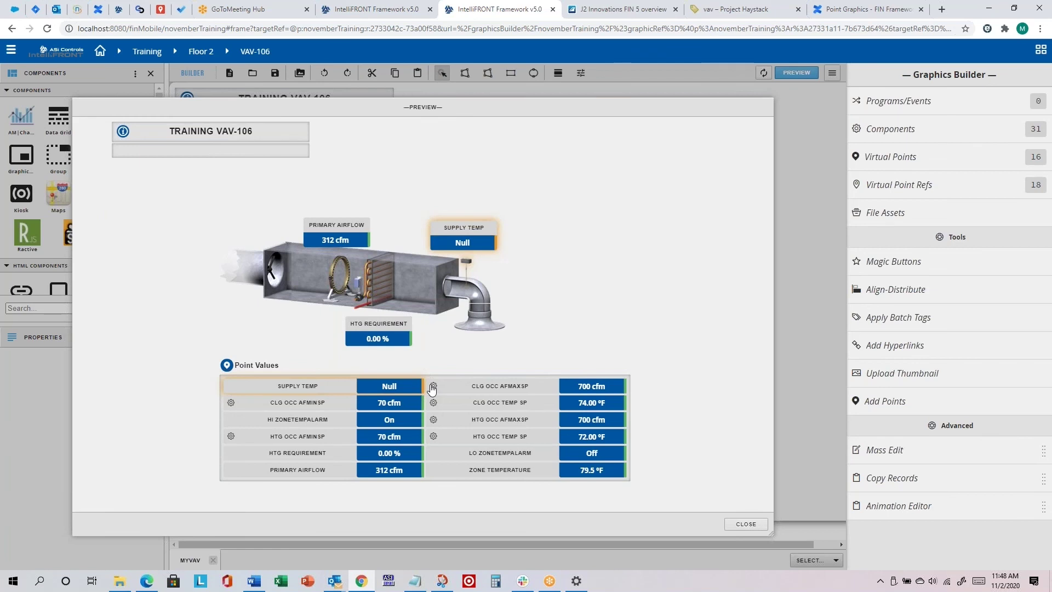
click(30, 585)
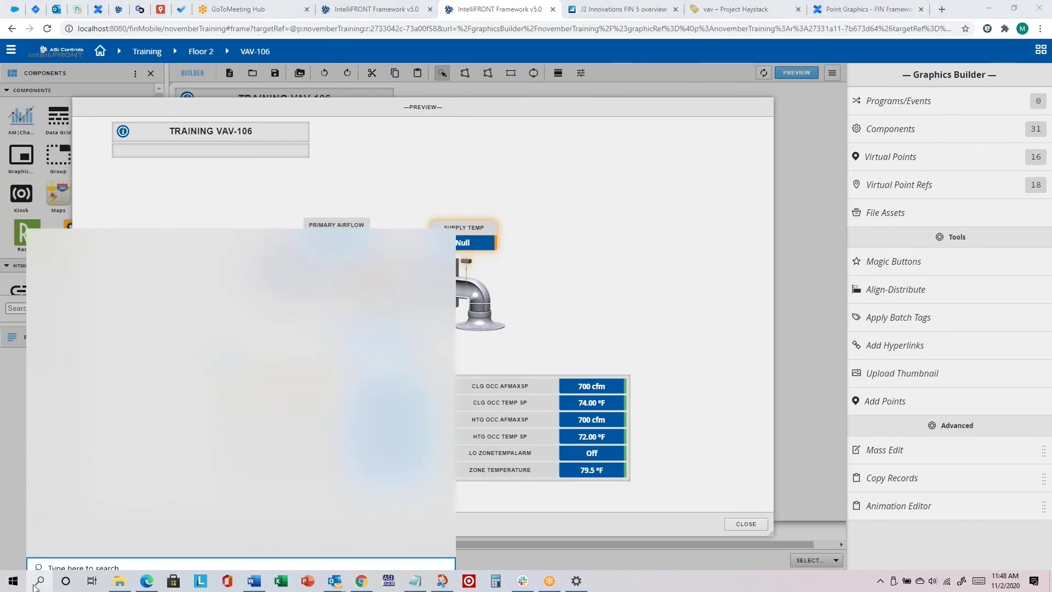
text(snip)
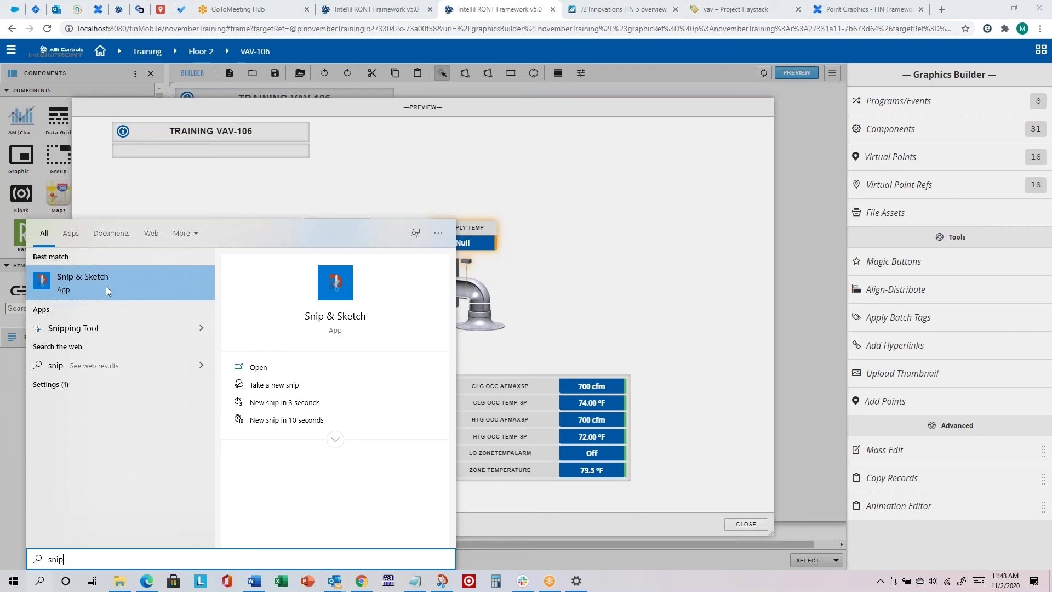
click(89, 281)
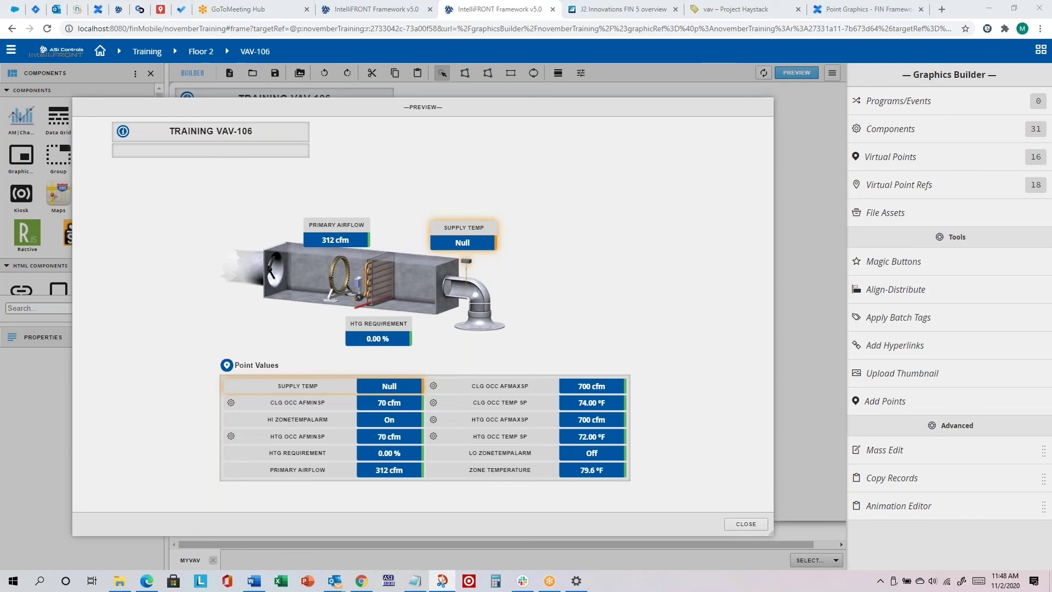
click(39, 580)
text(snip)
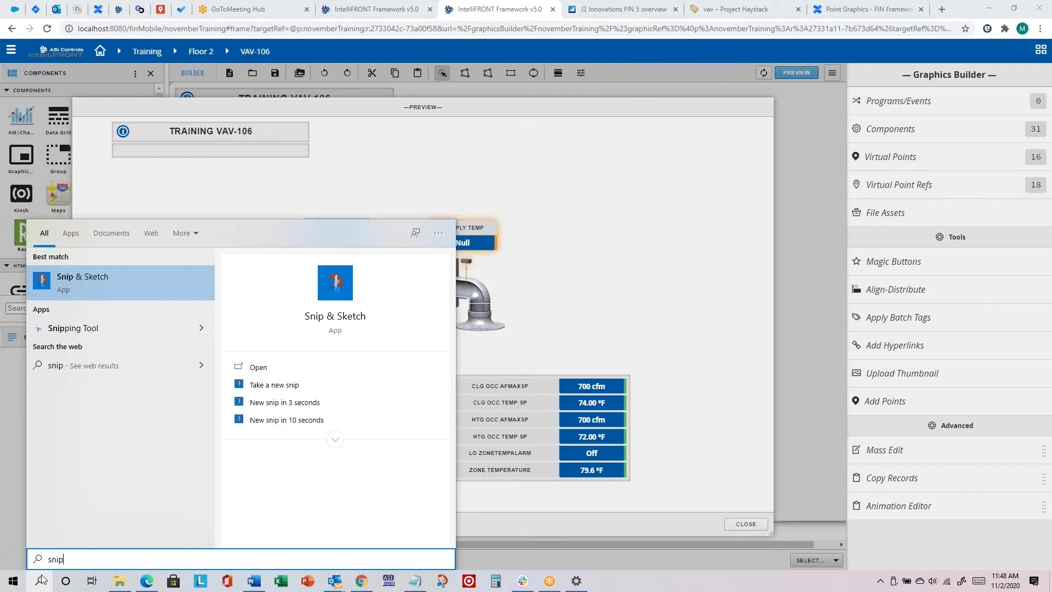
click(129, 272)
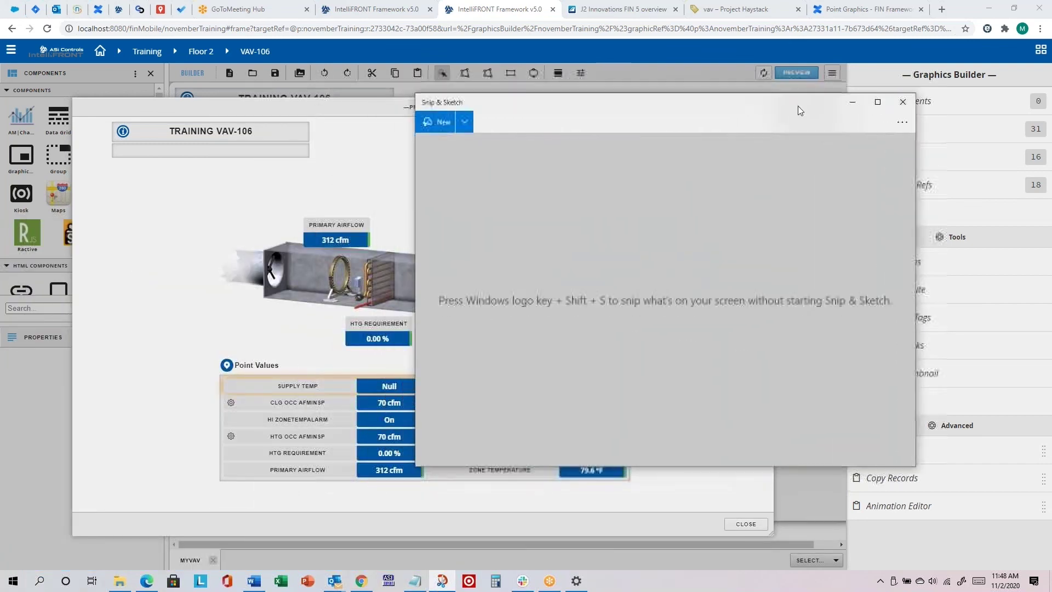
click(442, 123)
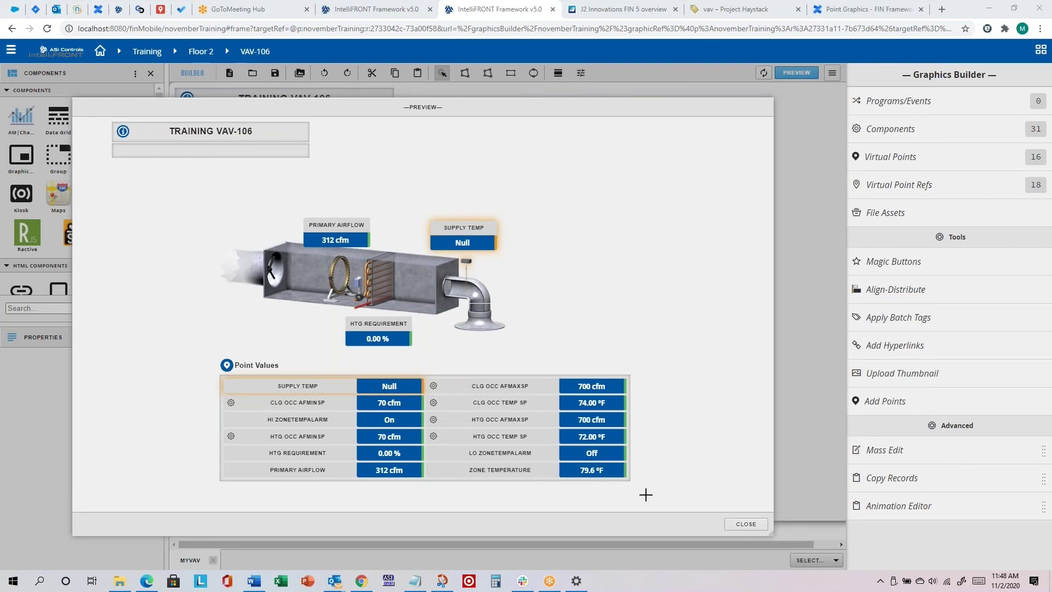
drag(645, 495, 646, 495)
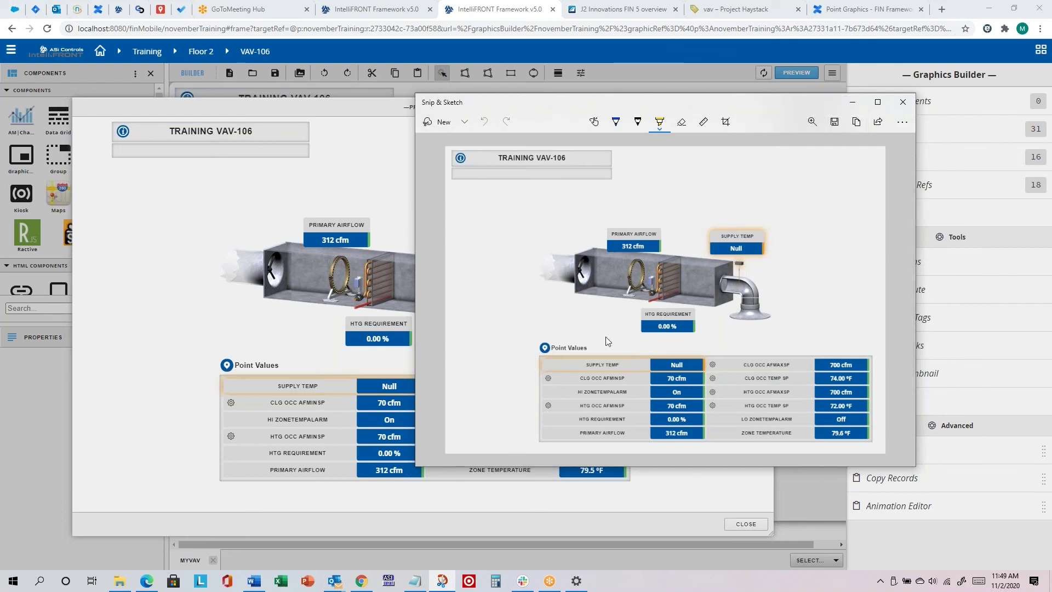
Save the snip to the Desktop as a PNG named vav and close Snip & Sketch
click(834, 123)
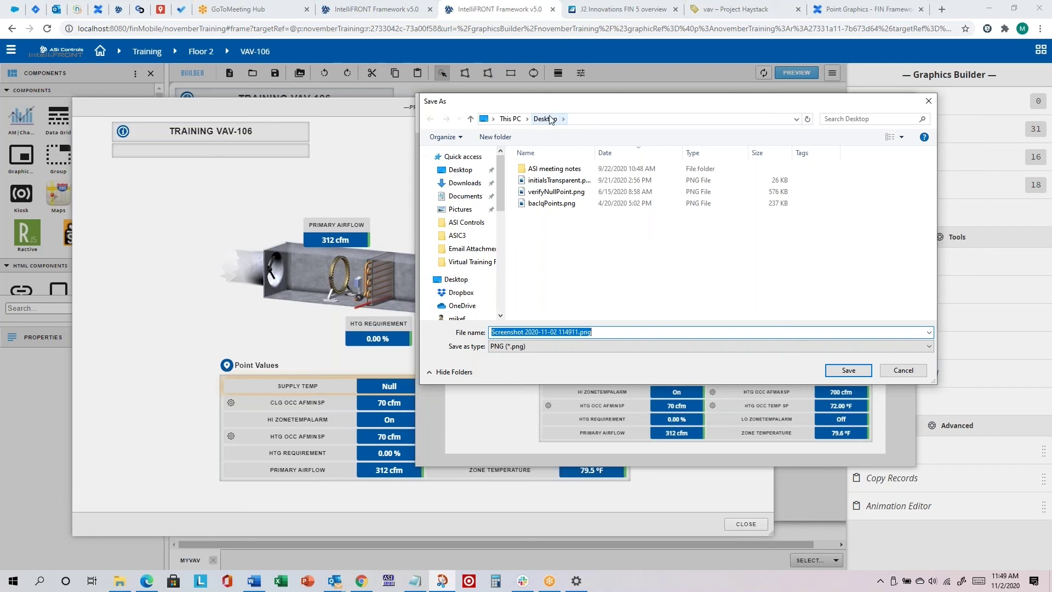
text(vav)
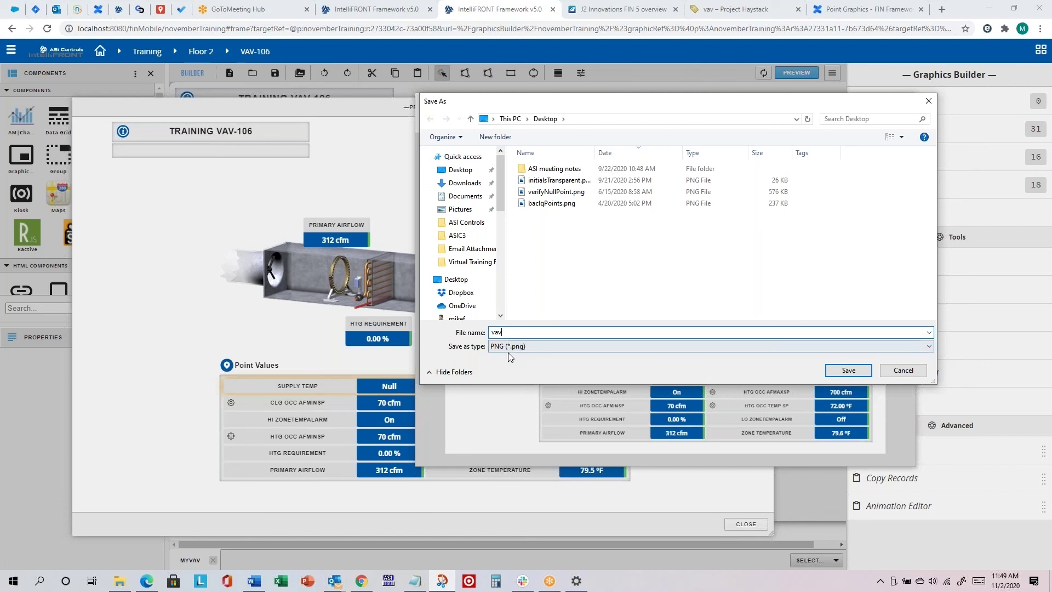
click(531, 348)
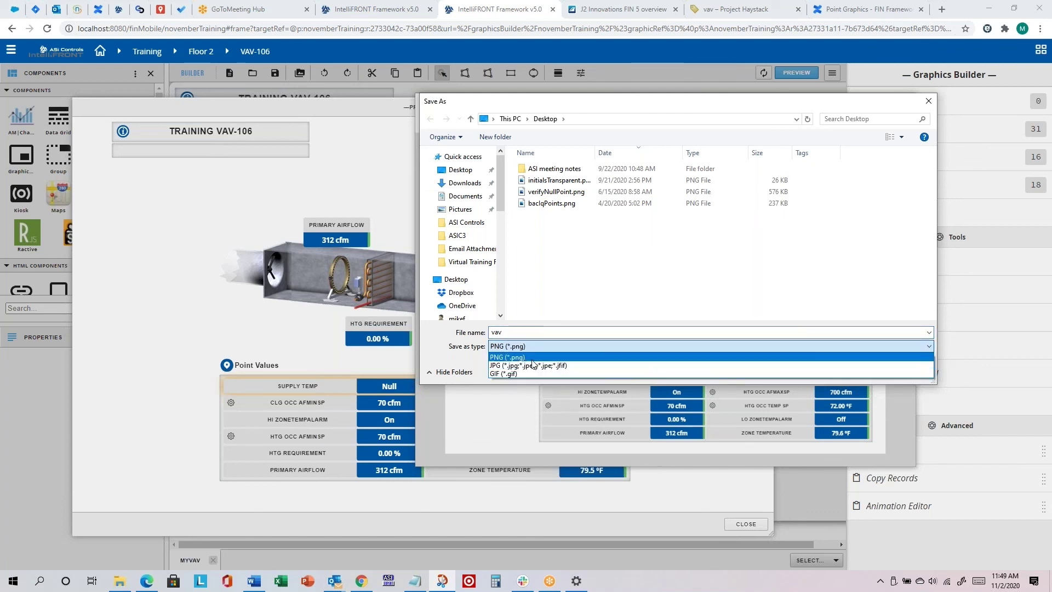
click(527, 356)
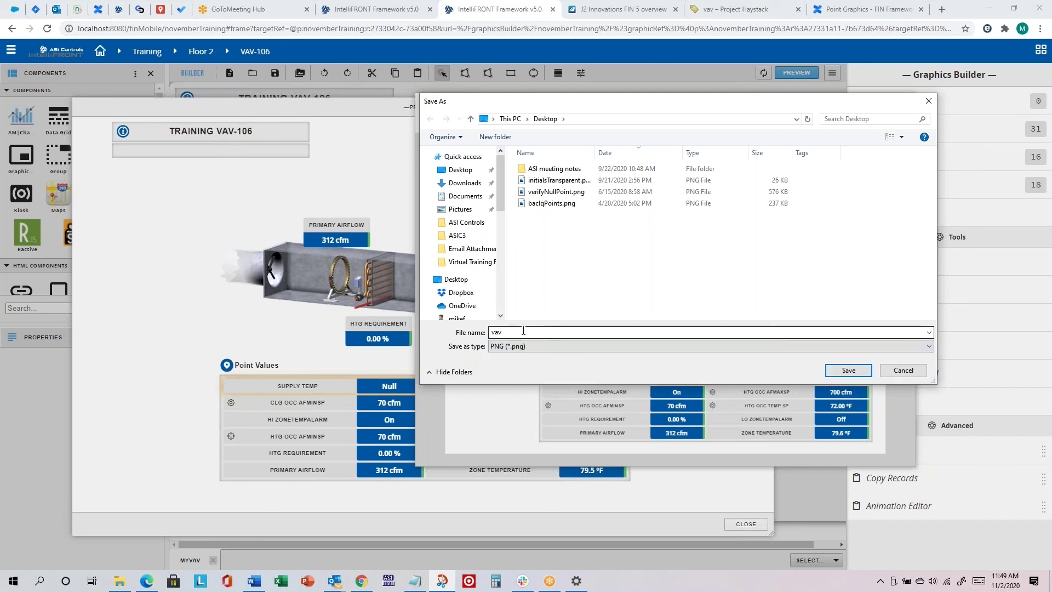
click(849, 371)
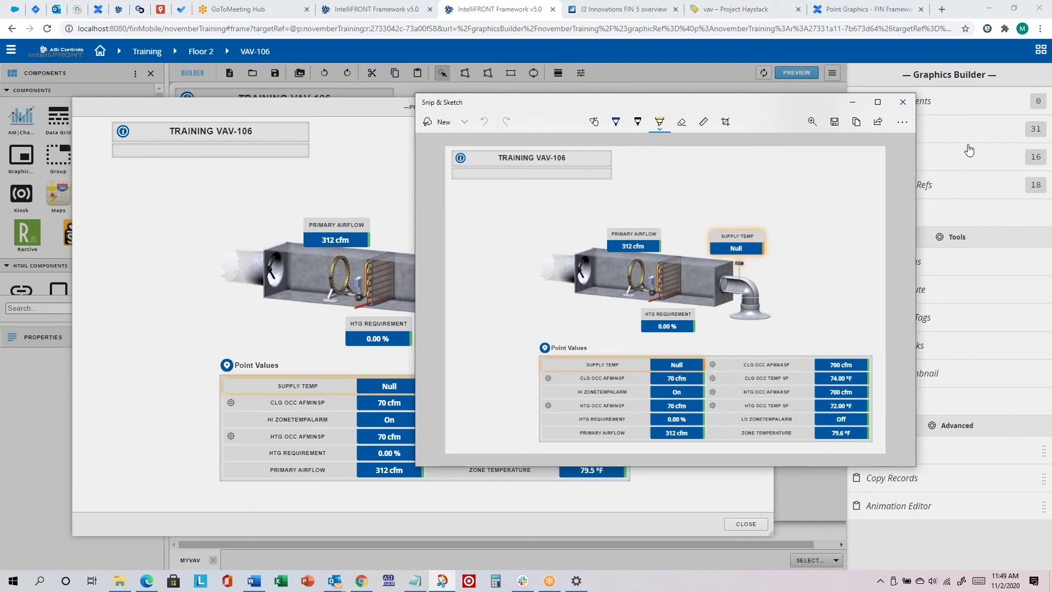
click(911, 106)
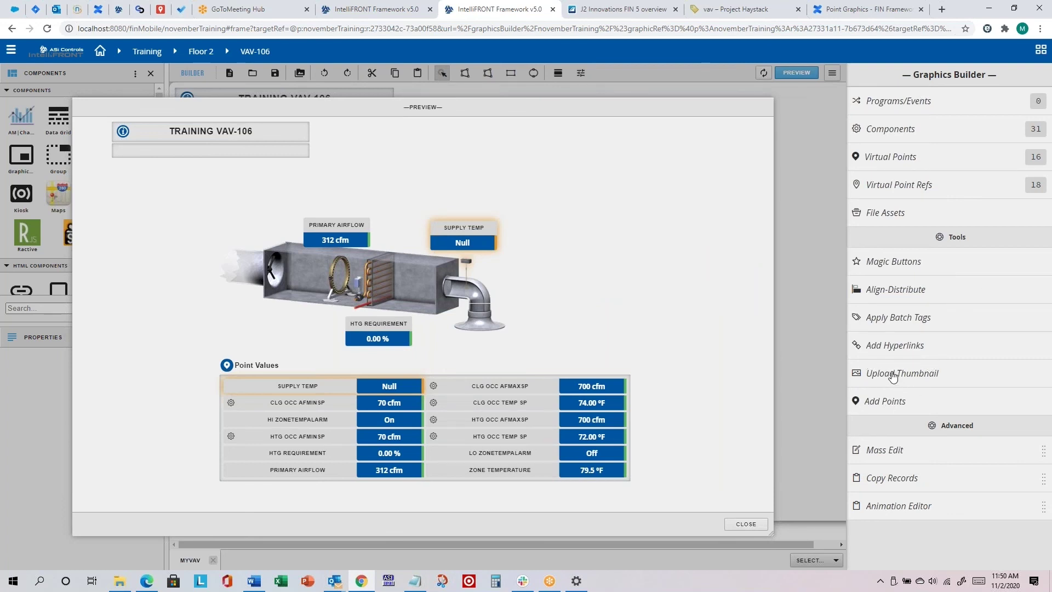
Upload vav.png from the Desktop as the MyVAV graphic's thumbnail and close the graphic preview
click(910, 377)
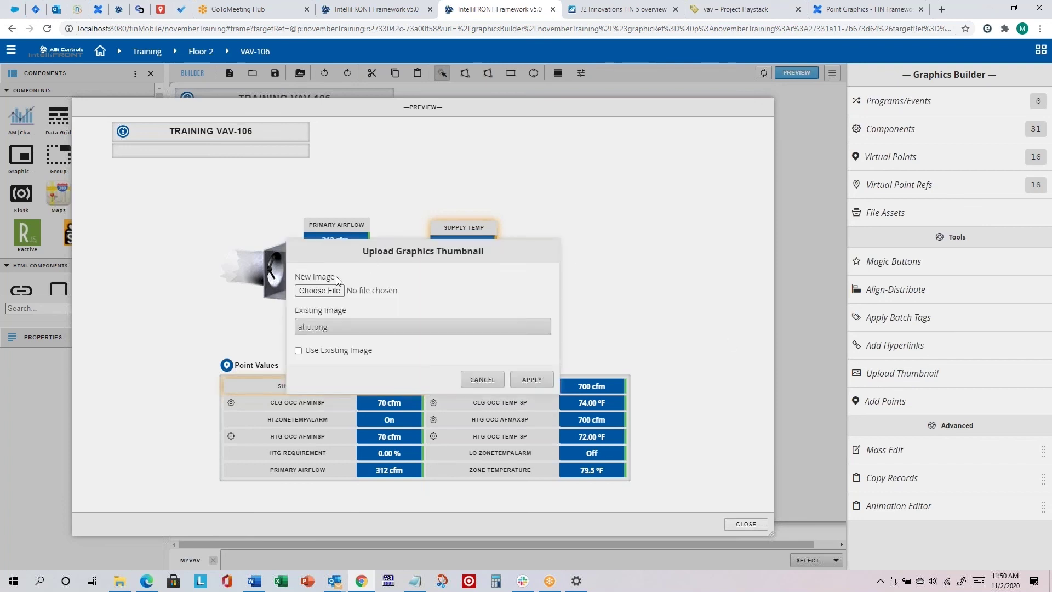
click(325, 291)
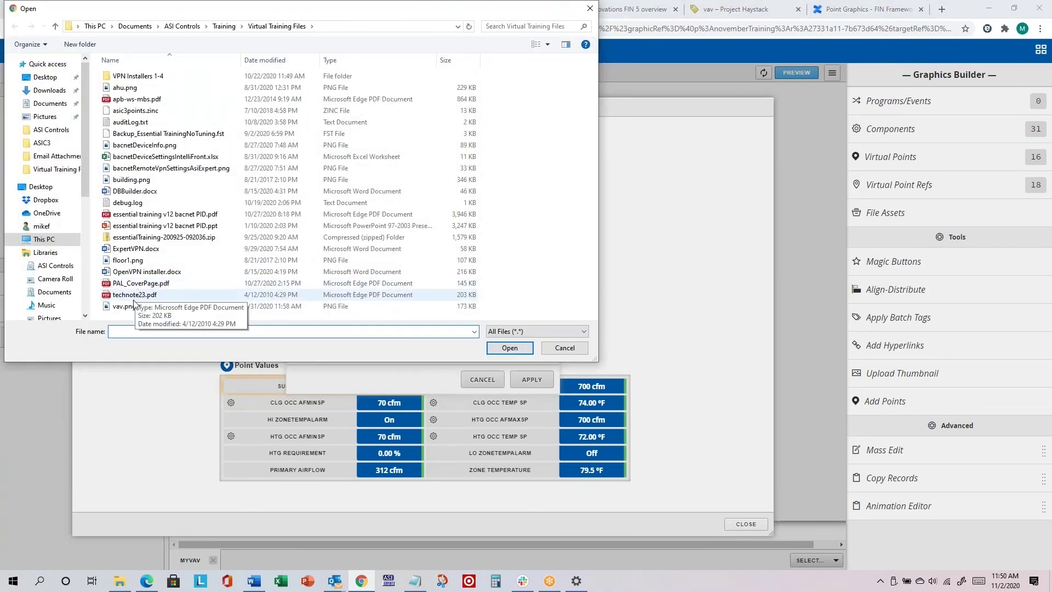
click(142, 307)
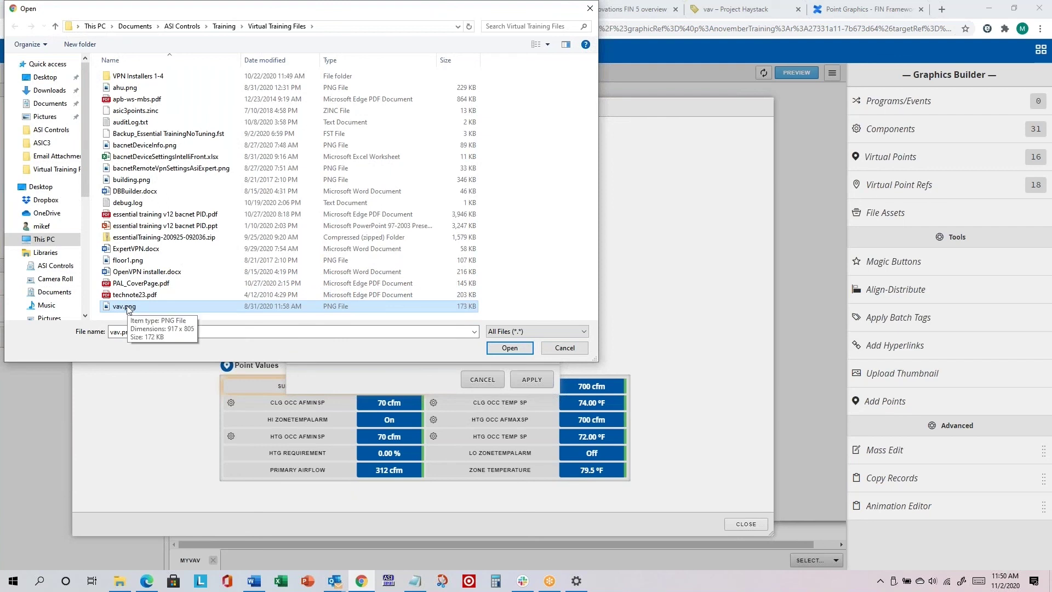
click(44, 77)
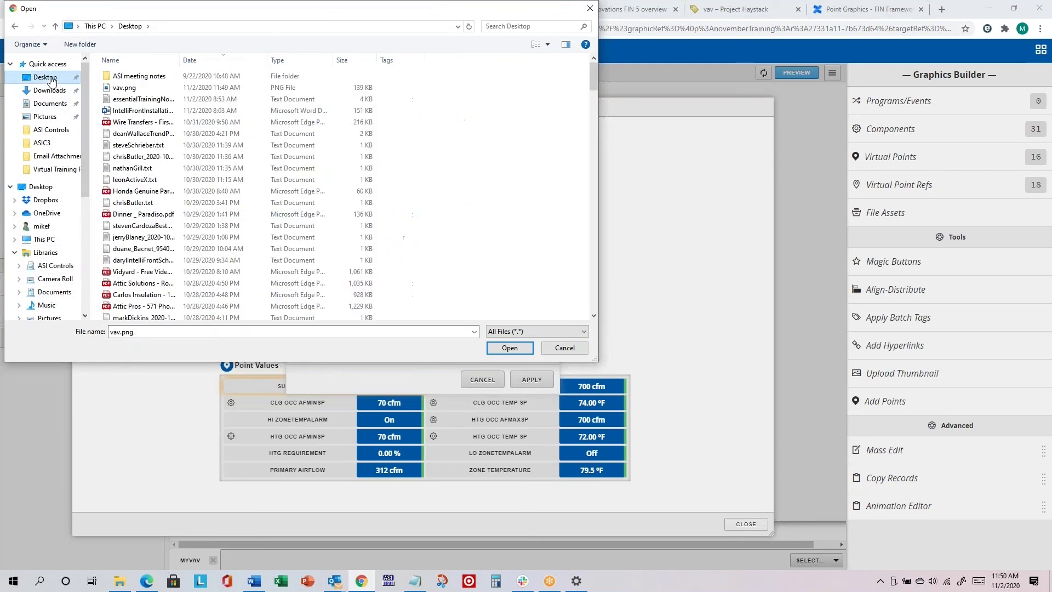
click(127, 88)
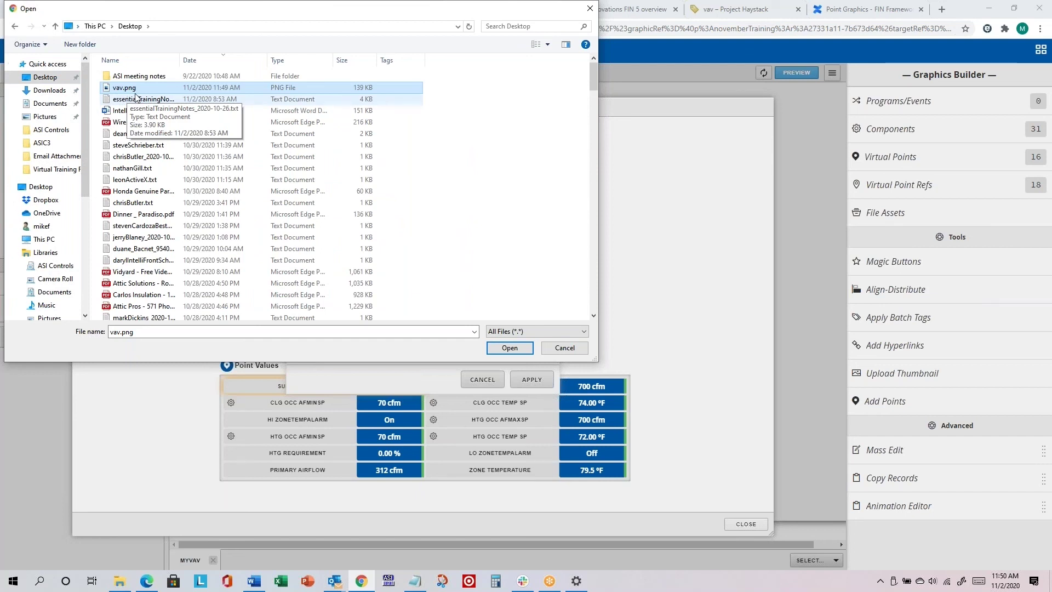
click(511, 347)
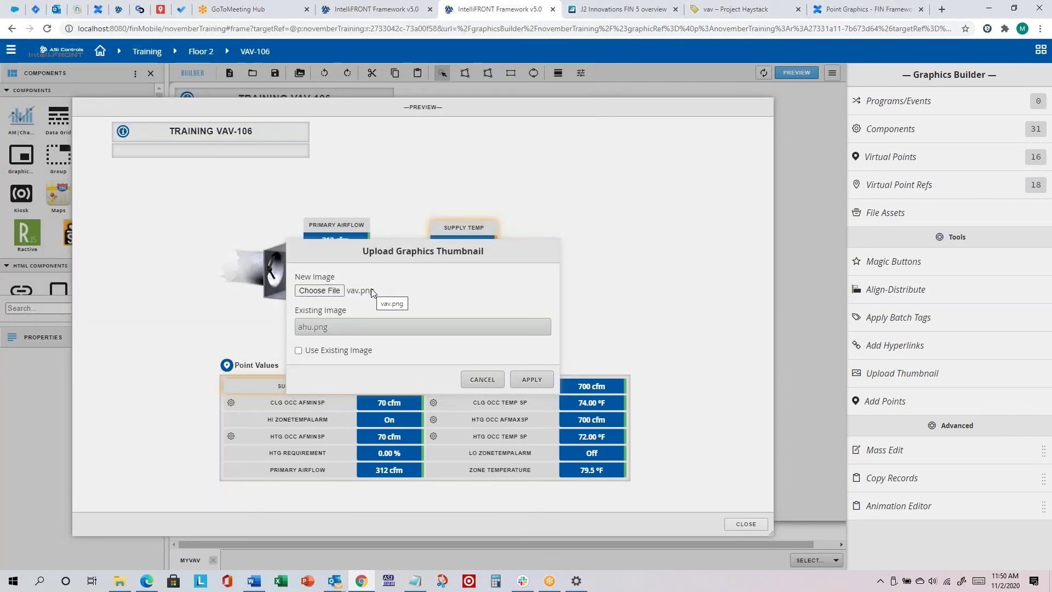
click(536, 379)
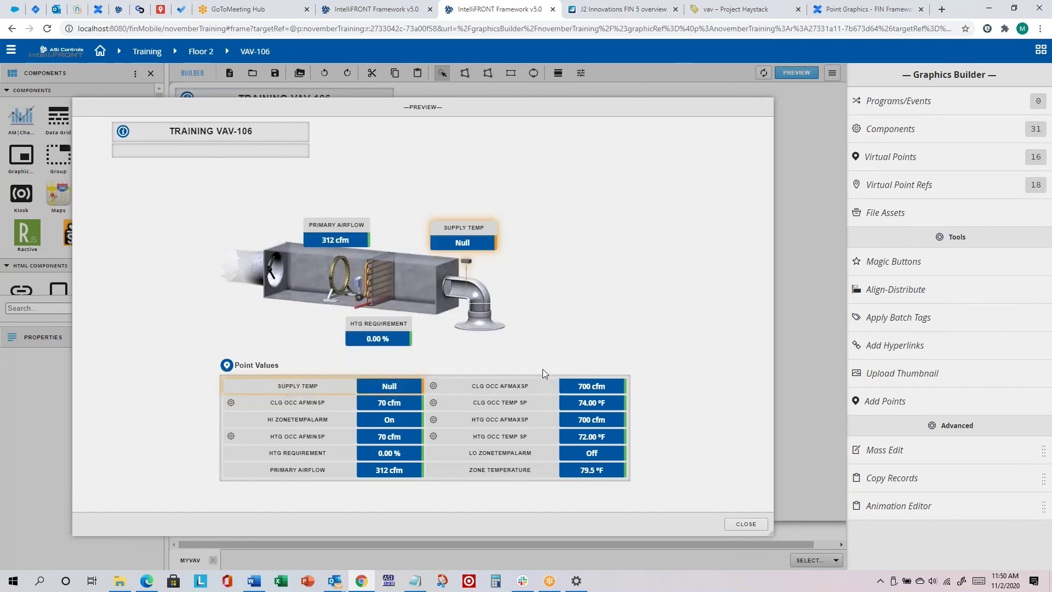
click(741, 527)
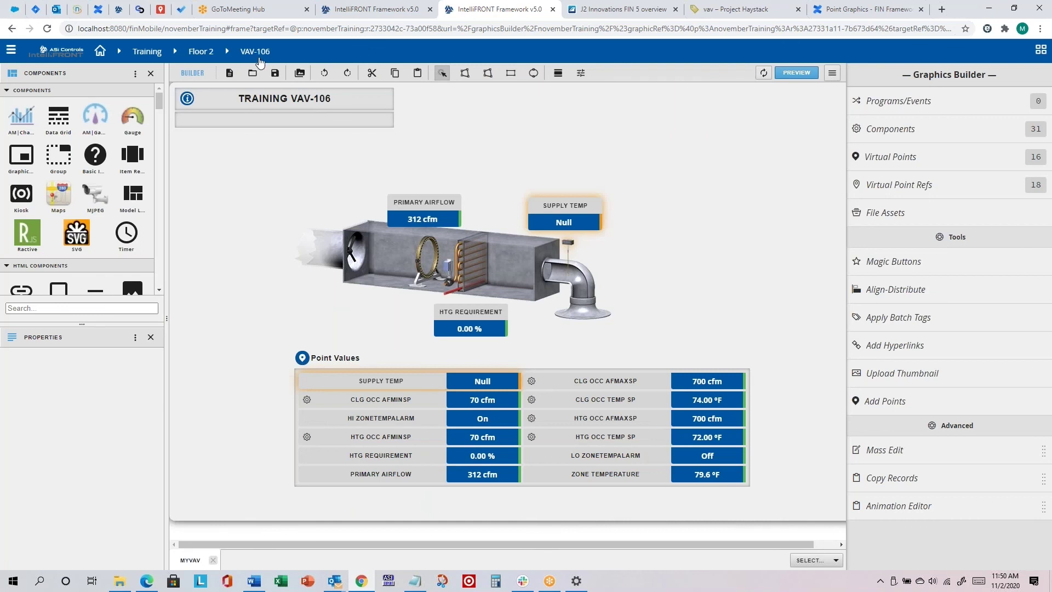
Show the Graphics list for VAV-106 and for VAV-105 on Floor 2 to check the MyVAV thumbnail
click(11, 53)
click(207, 137)
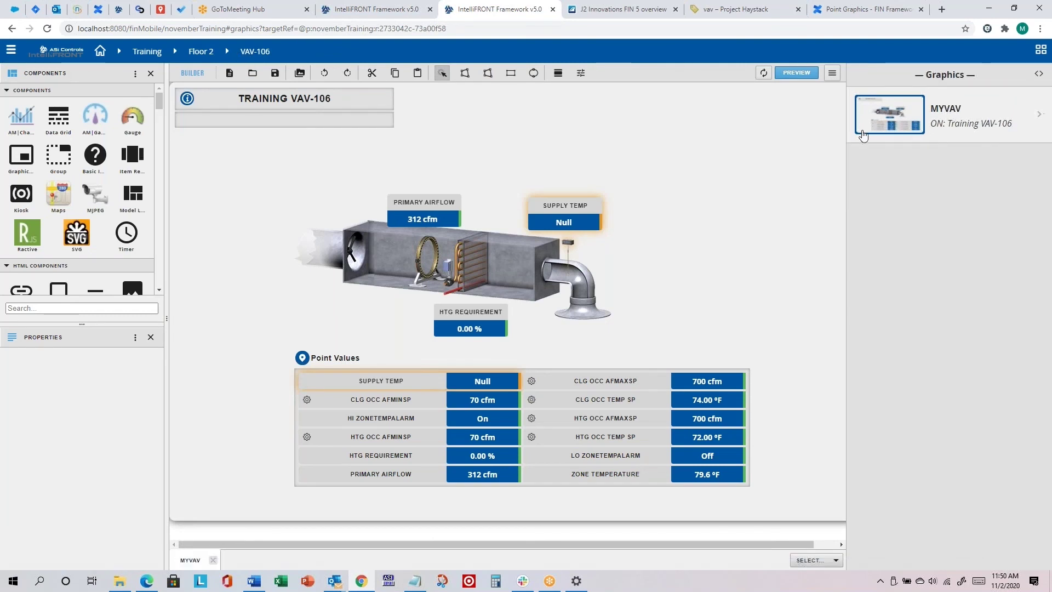
click(229, 53)
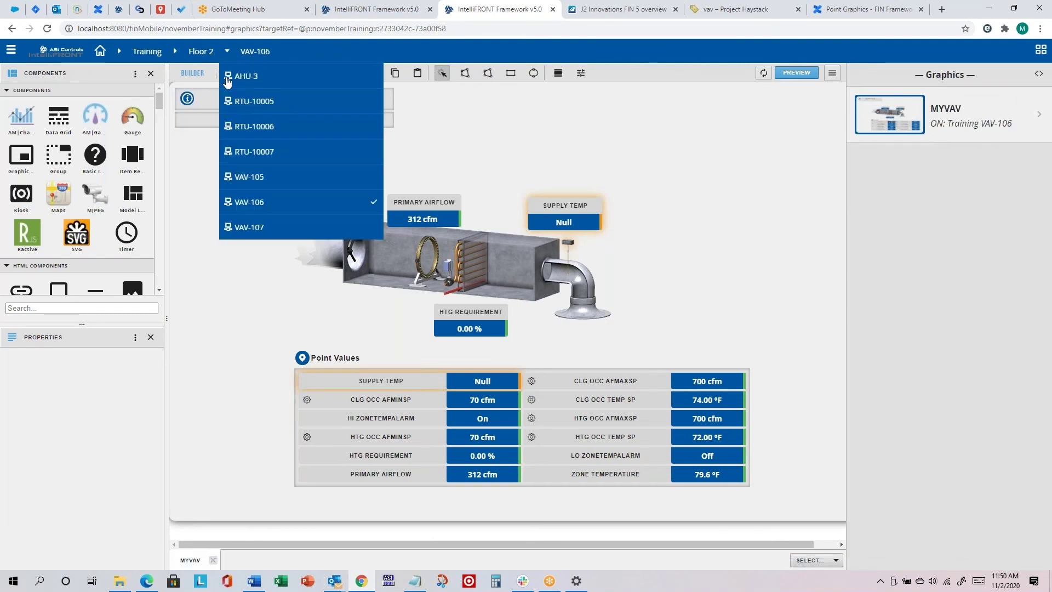
click(277, 176)
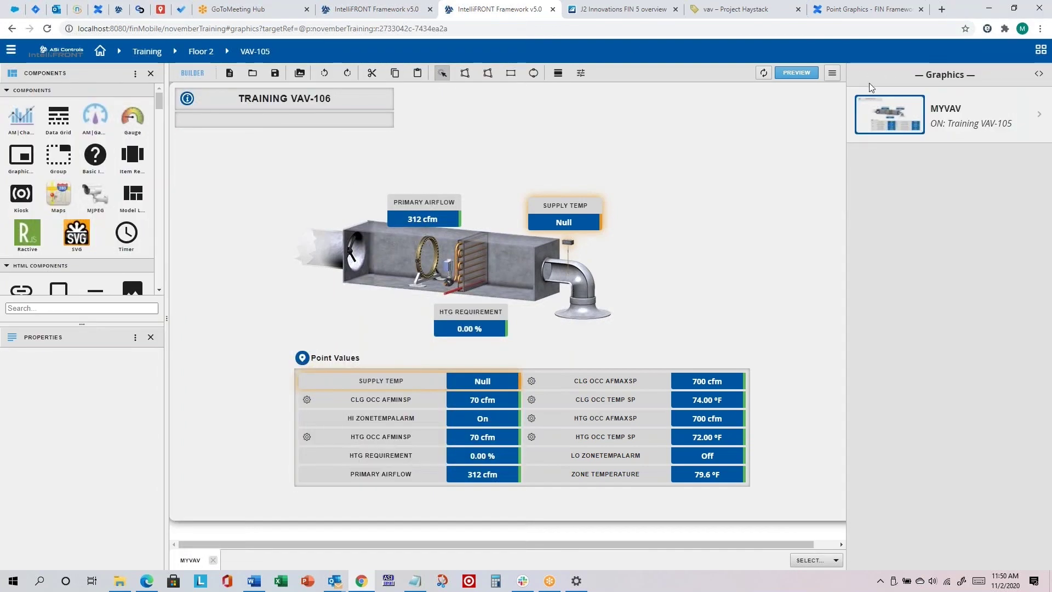
Navigate to VAV-102 on Floor 1 to check the MyVAV thumbnail in its Graphics list
click(174, 52)
click(206, 76)
click(227, 51)
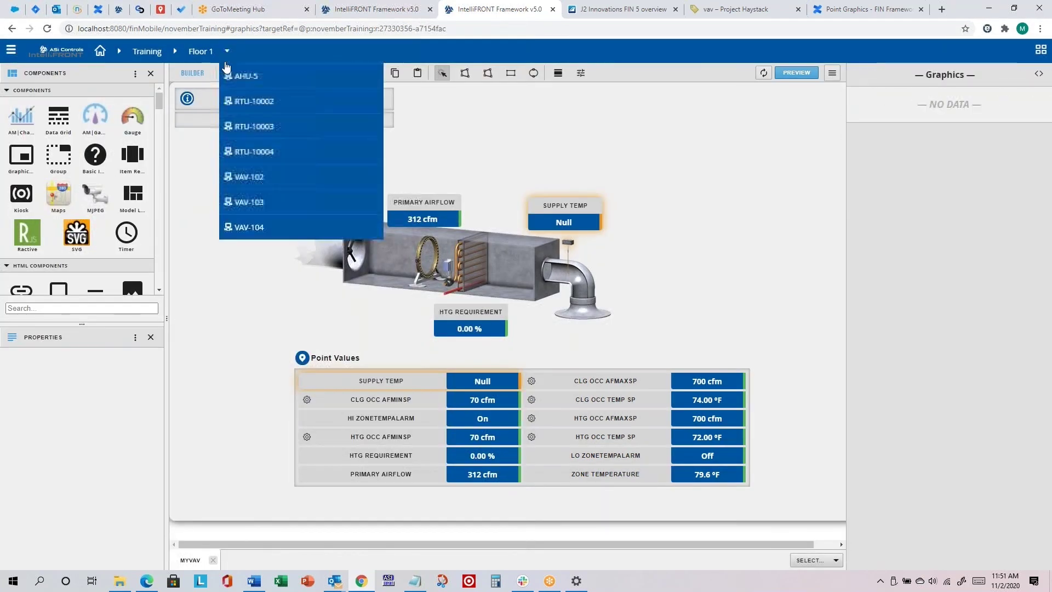
click(261, 178)
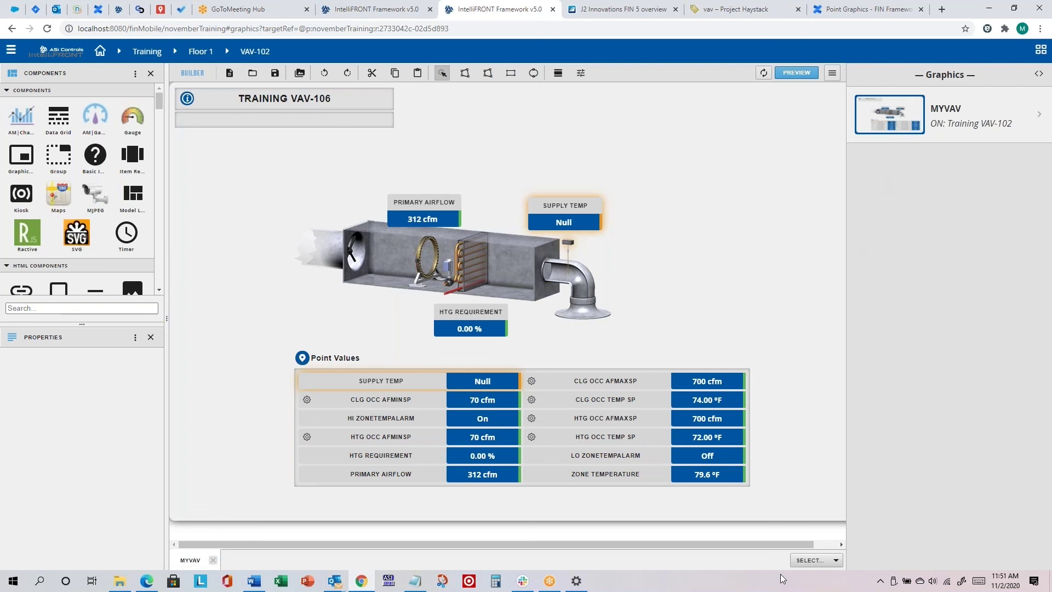
Switch to the training guide PDF in Edge and go to Lab 4, Creating an AHU Graphic
key(alt+Tab)
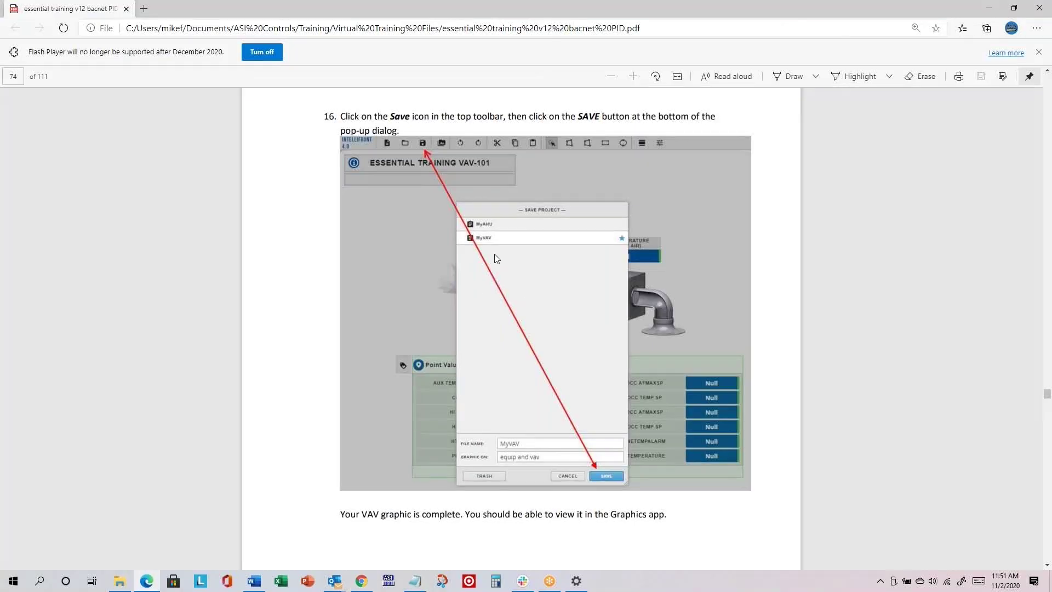
scroll(496, 247, down, 8)
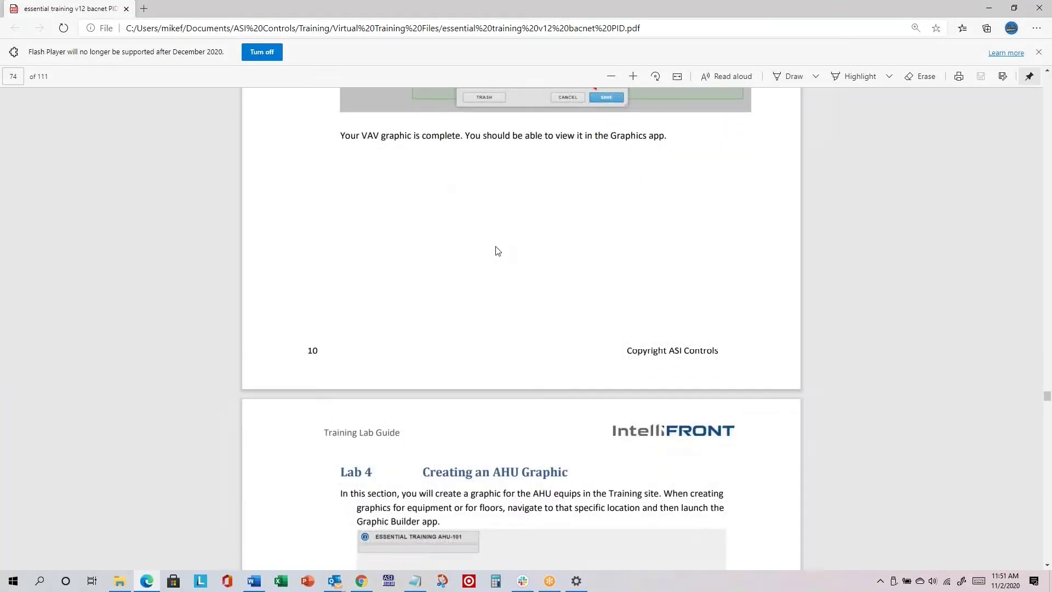